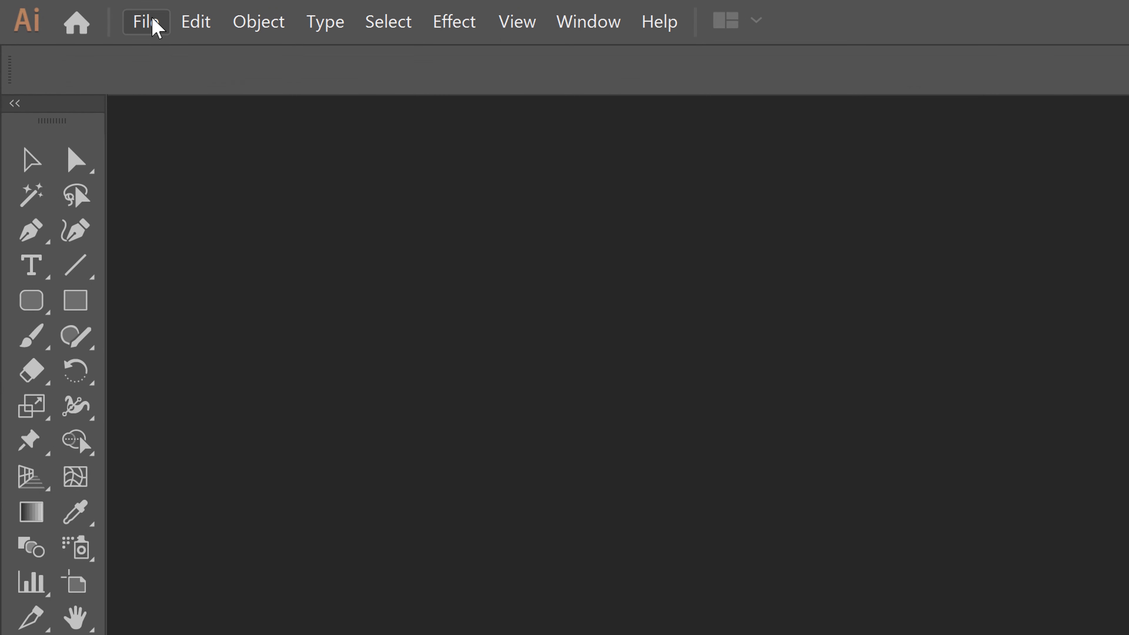
Create huong_dan as a new document from the landscape A4 29.7 × 21 cm preset
left_click(152, 19)
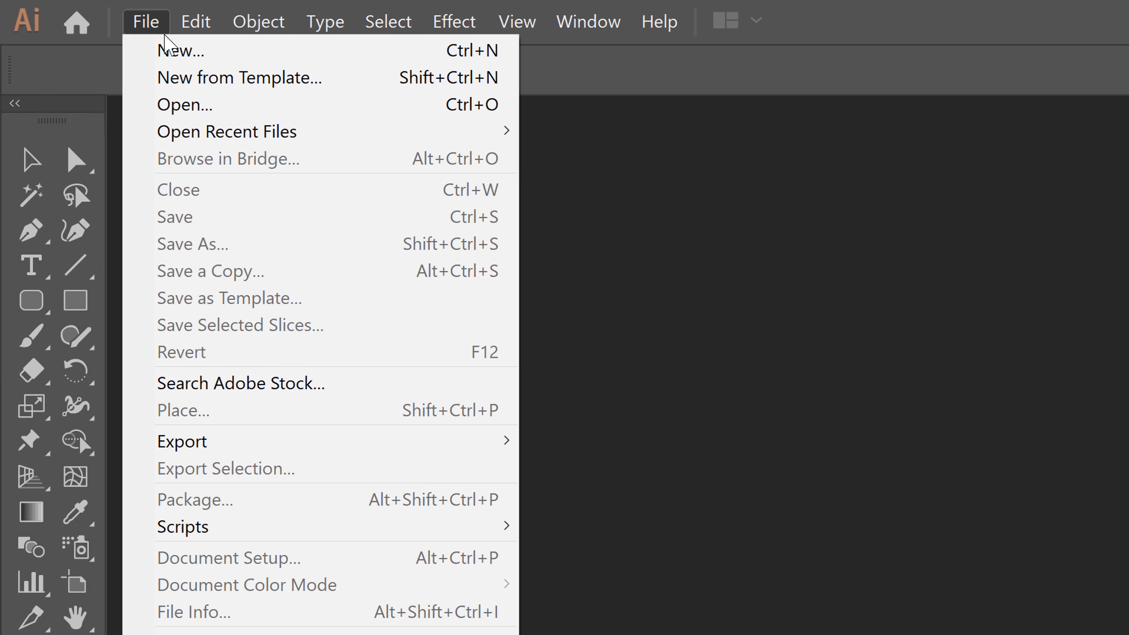
left_click(165, 43)
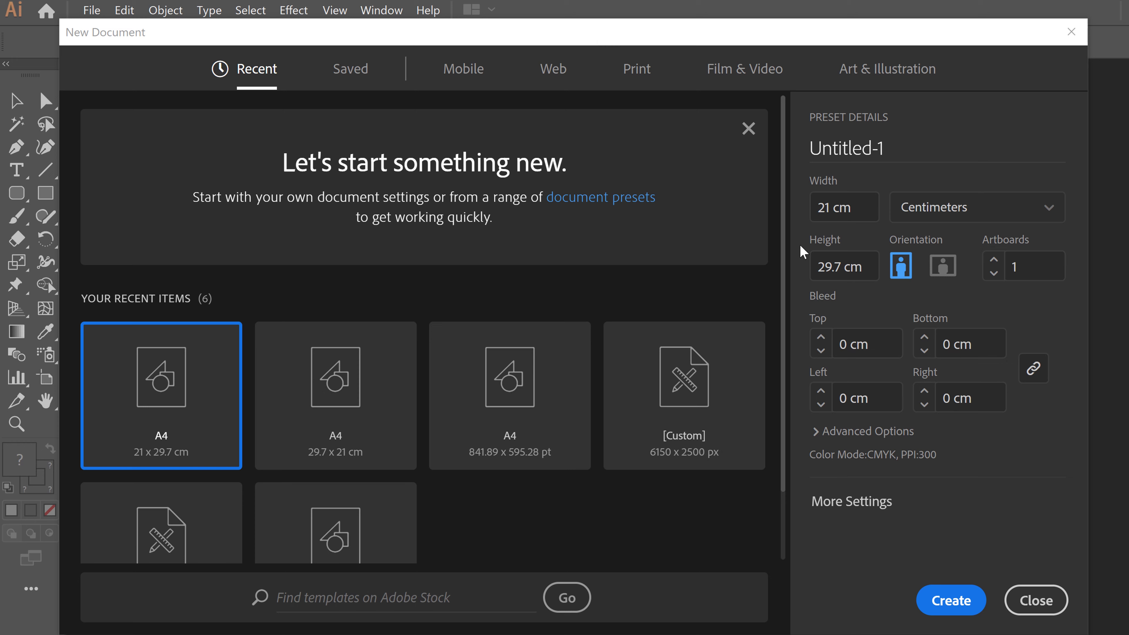
left_click(365, 395)
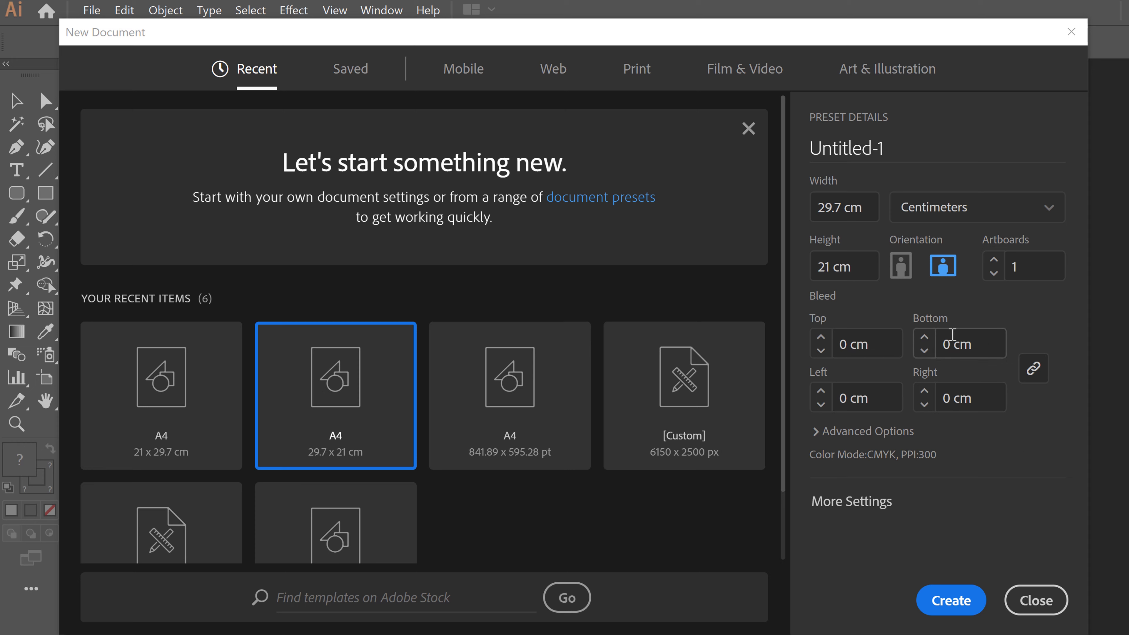
left_click(880, 139)
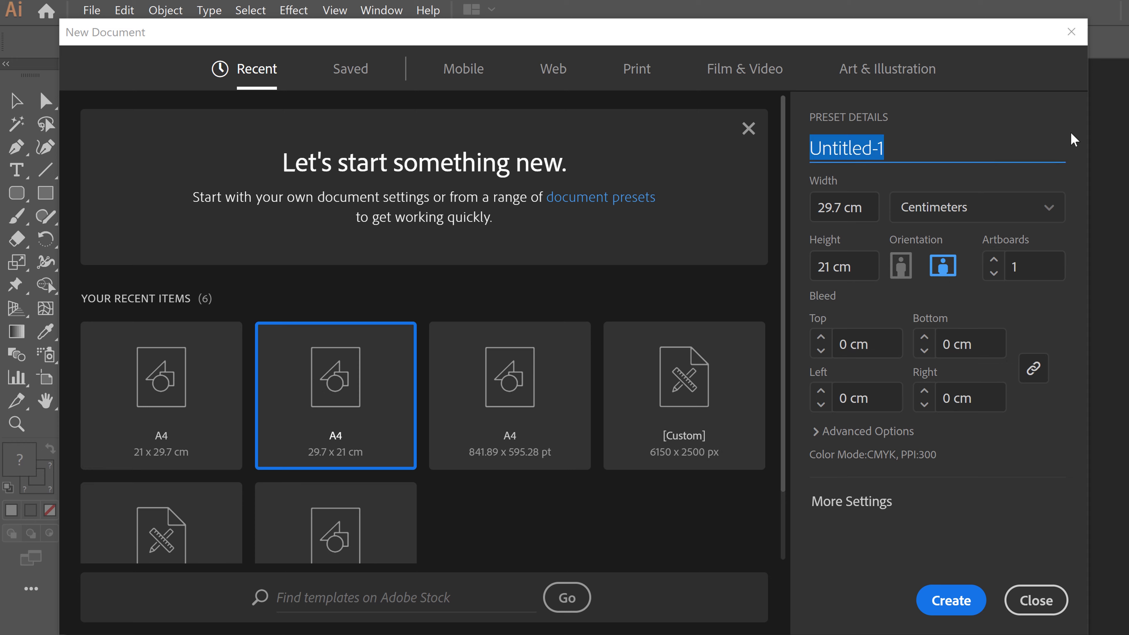
type("huong")
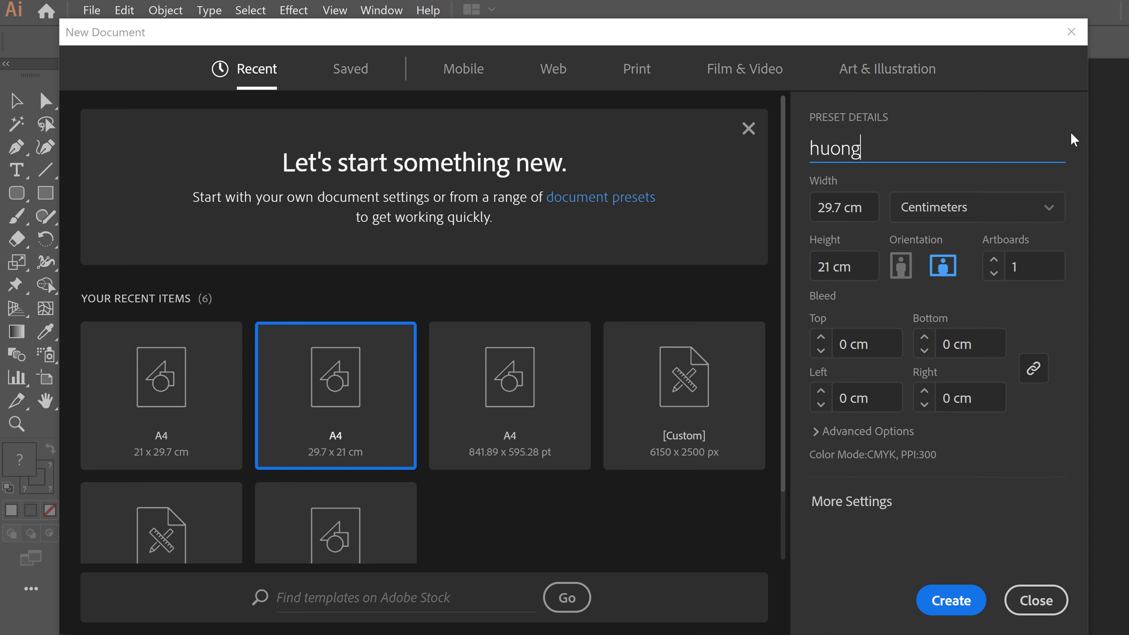
type("_dan")
left_click(946, 598)
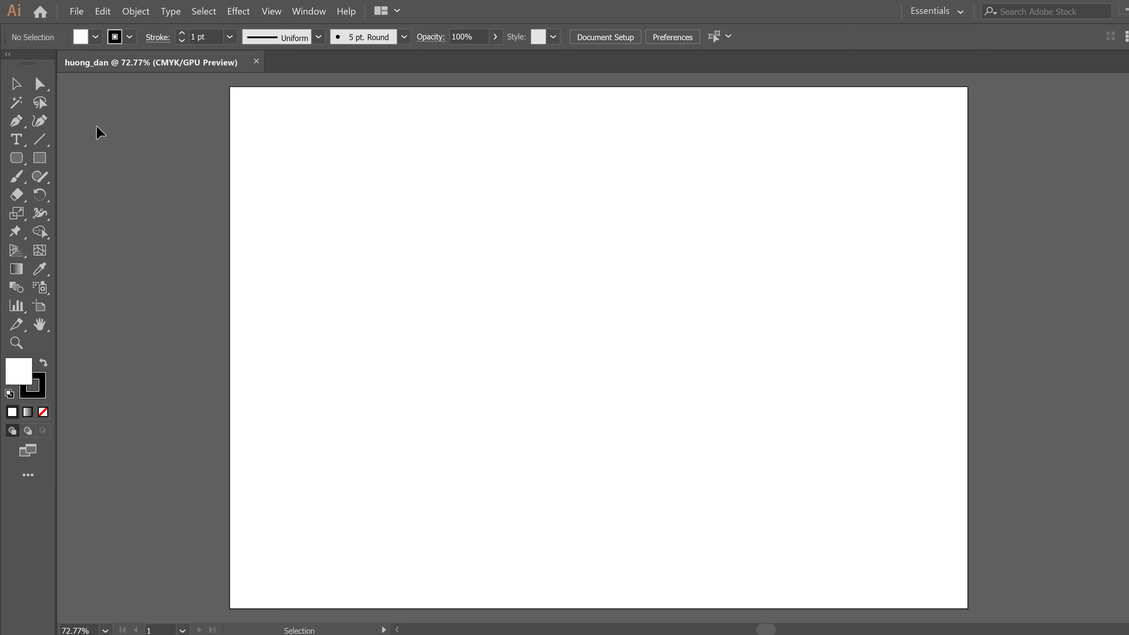
Choose the plain horizontal Type Tool from the text tool flyout
left_click(17, 140)
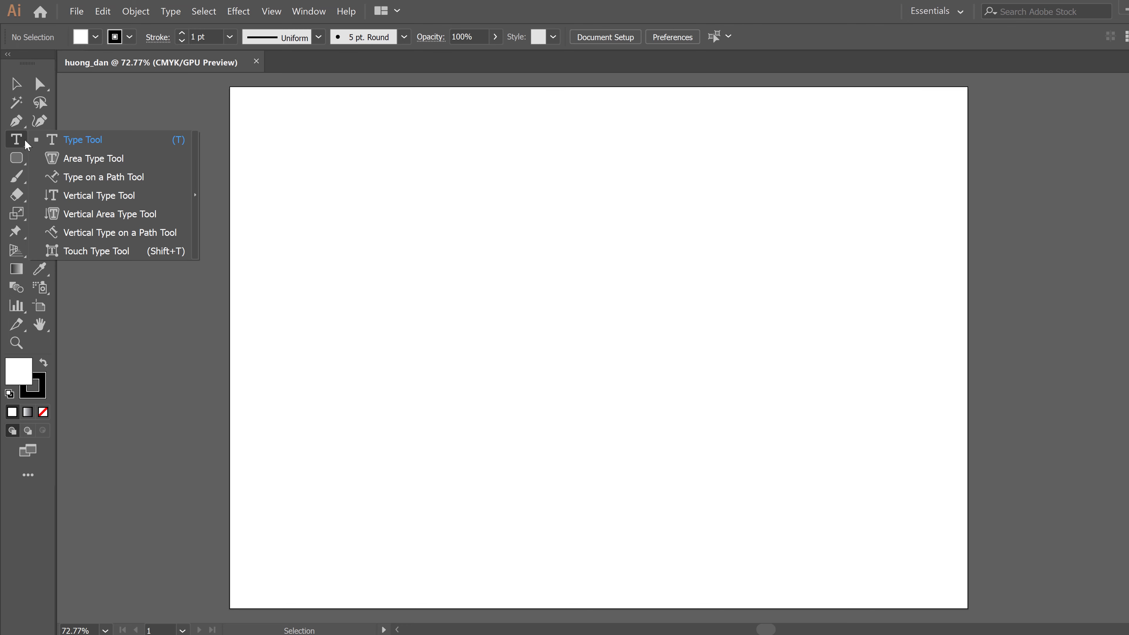
left_click(22, 143)
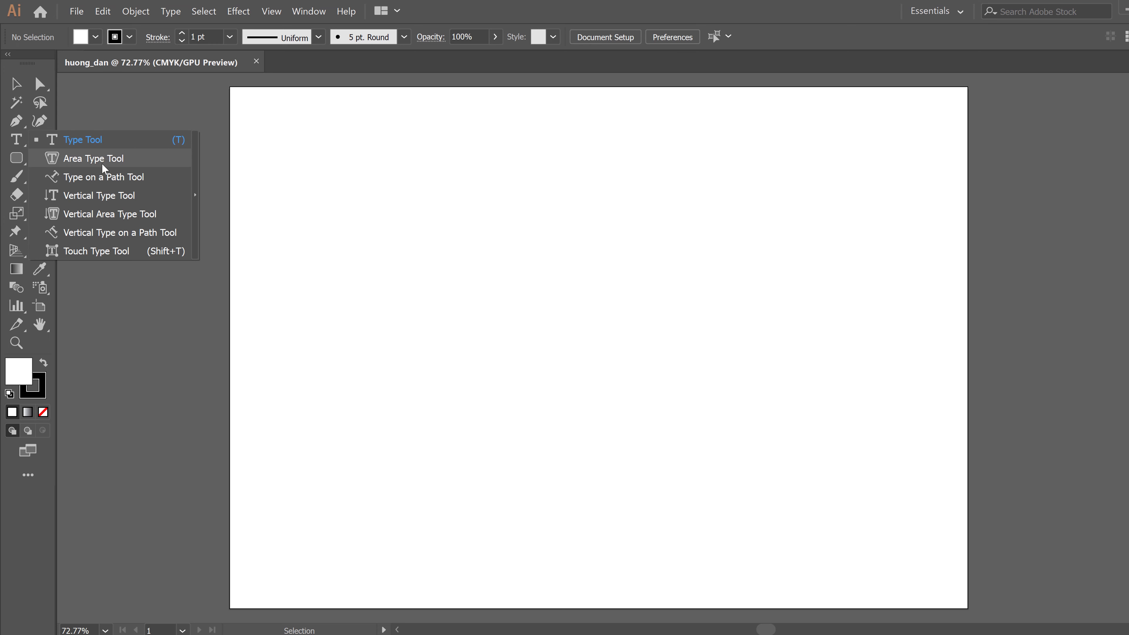
left_click(101, 141)
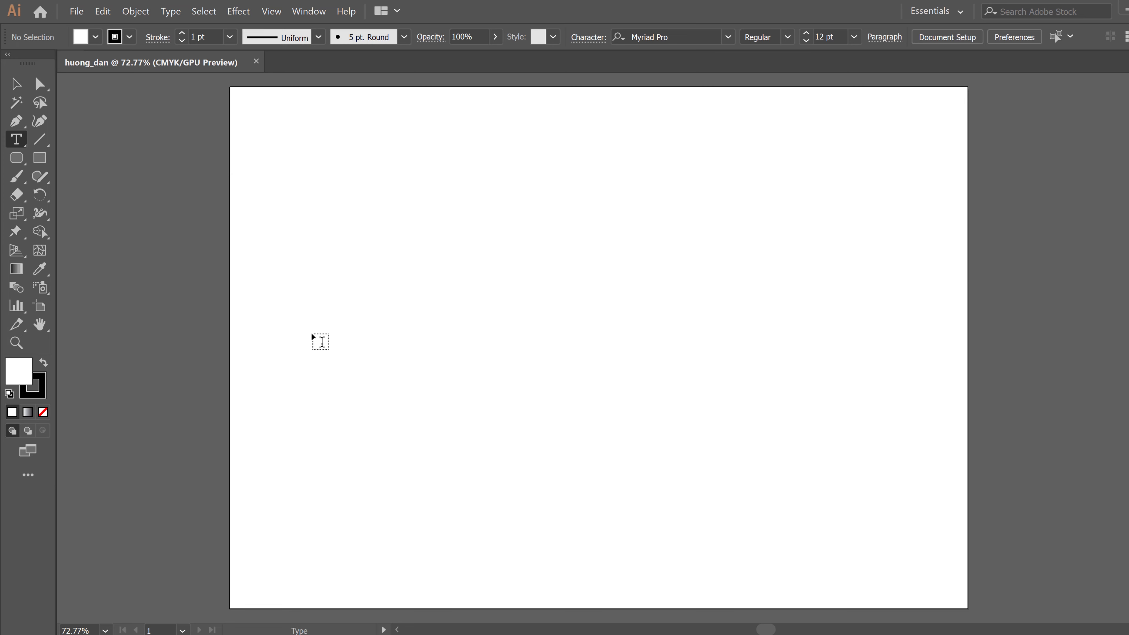
Place Lorem ipsum point text on the artboard's left side and zoom in on it
left_click(314, 321)
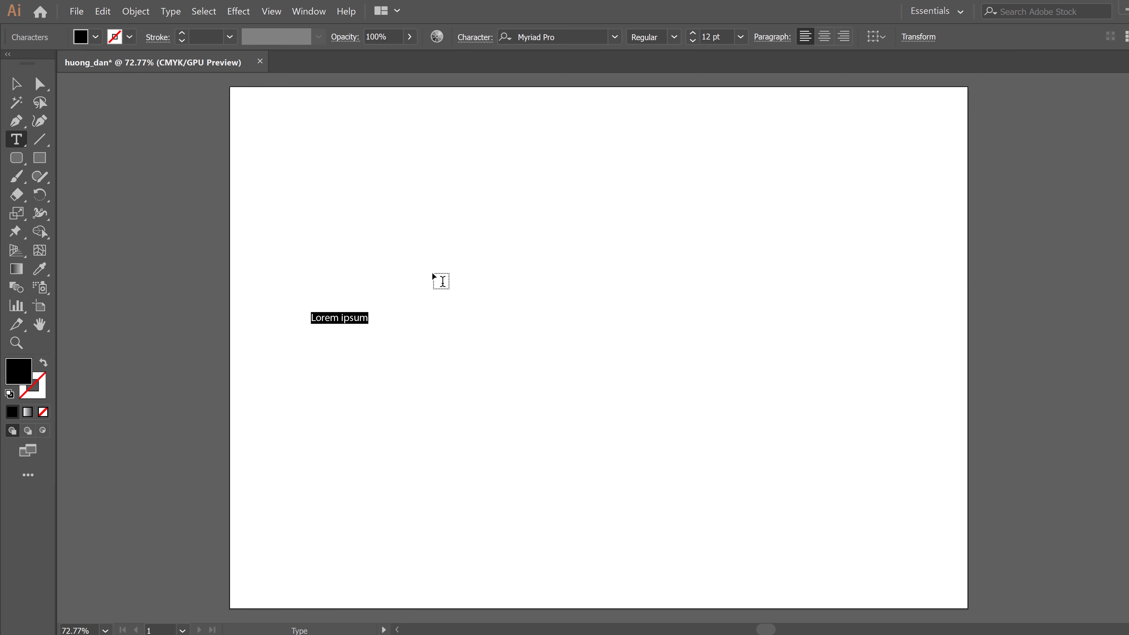
key("ctrl+equal")
key("ctrl+equal")
key("ctrl+equal")
key("ctrl+equal")
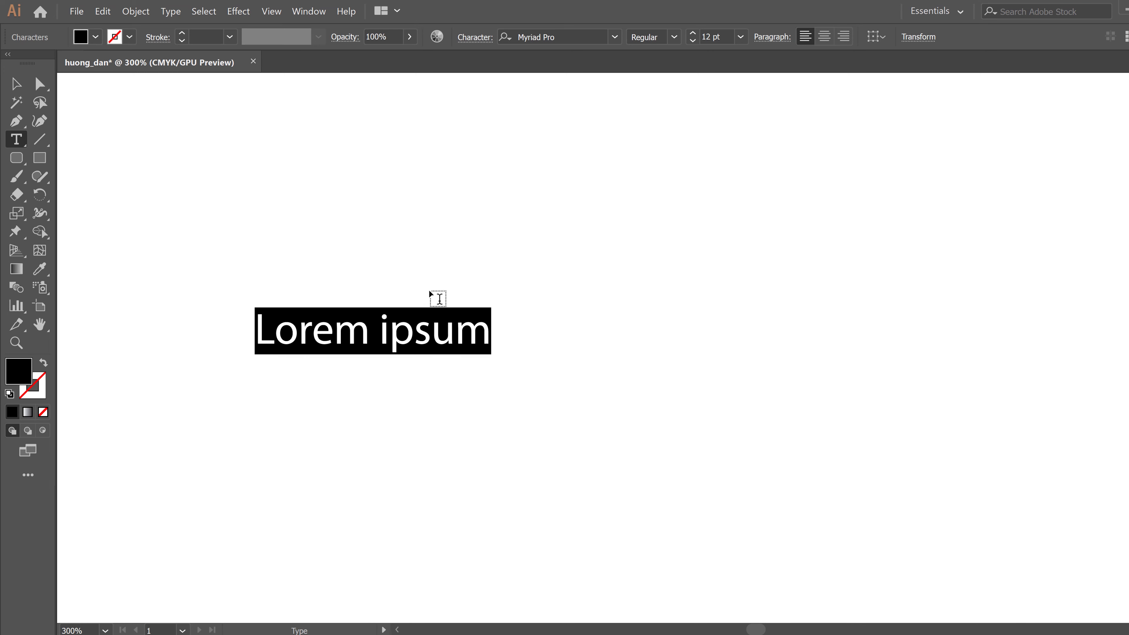
left_click(533, 37)
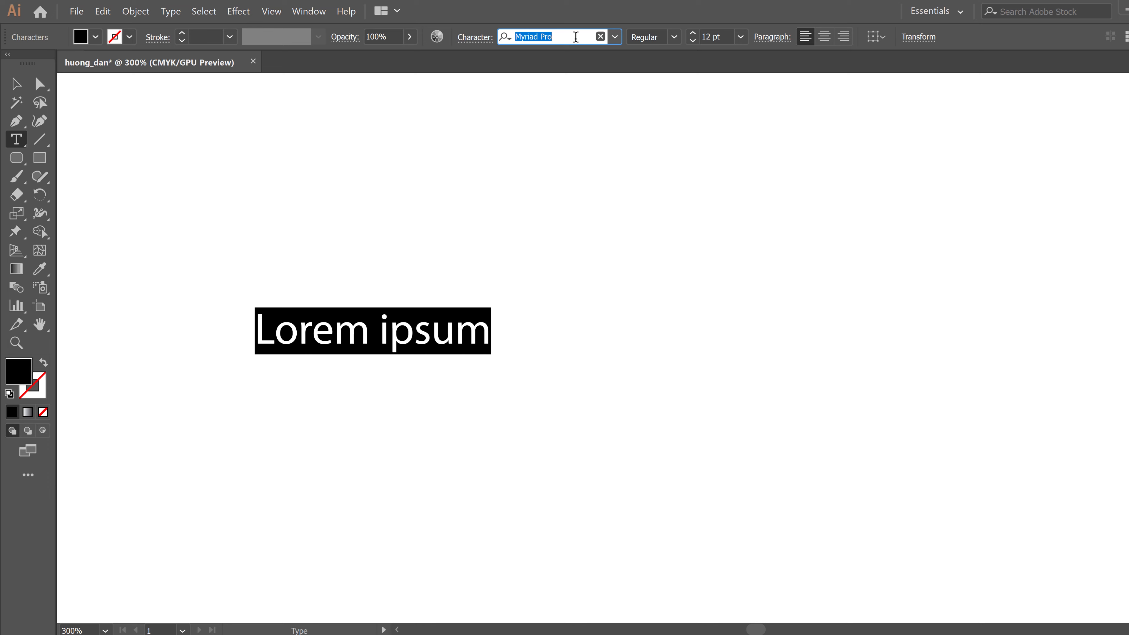
Apply Times New Roman Bold to the Lorem ipsum text by searching 'time'
type("tim")
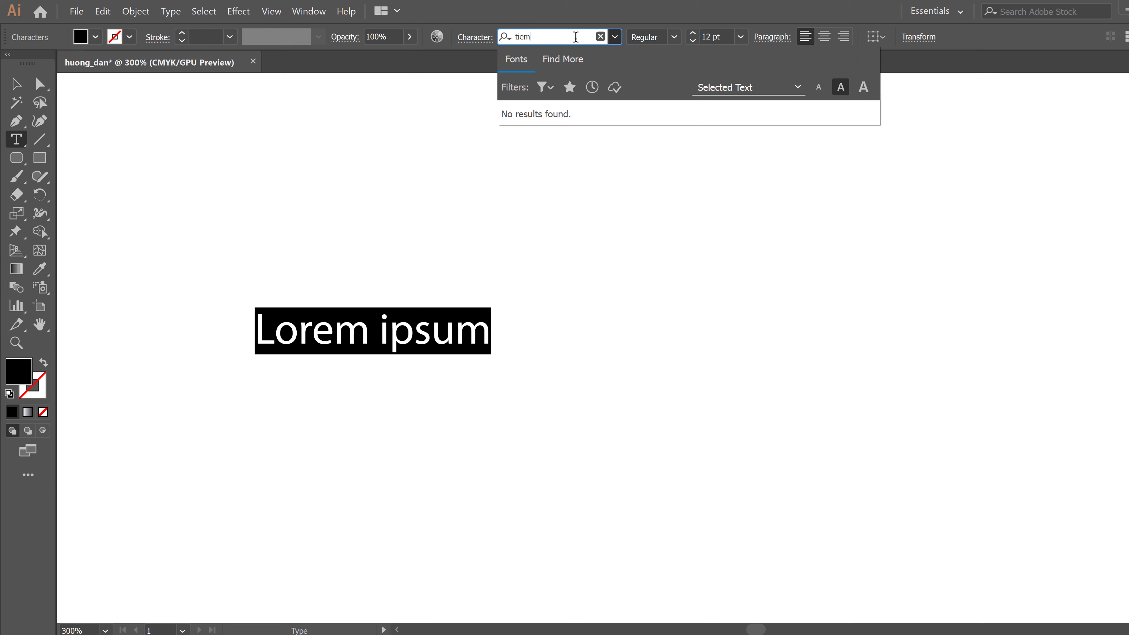
type("e")
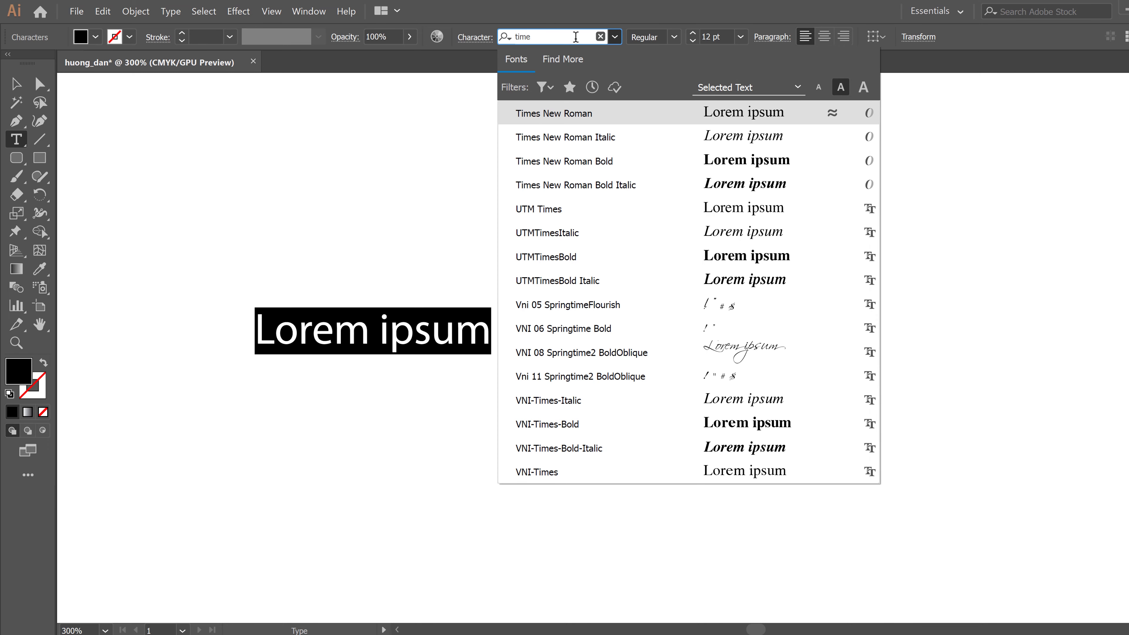
left_click(578, 164)
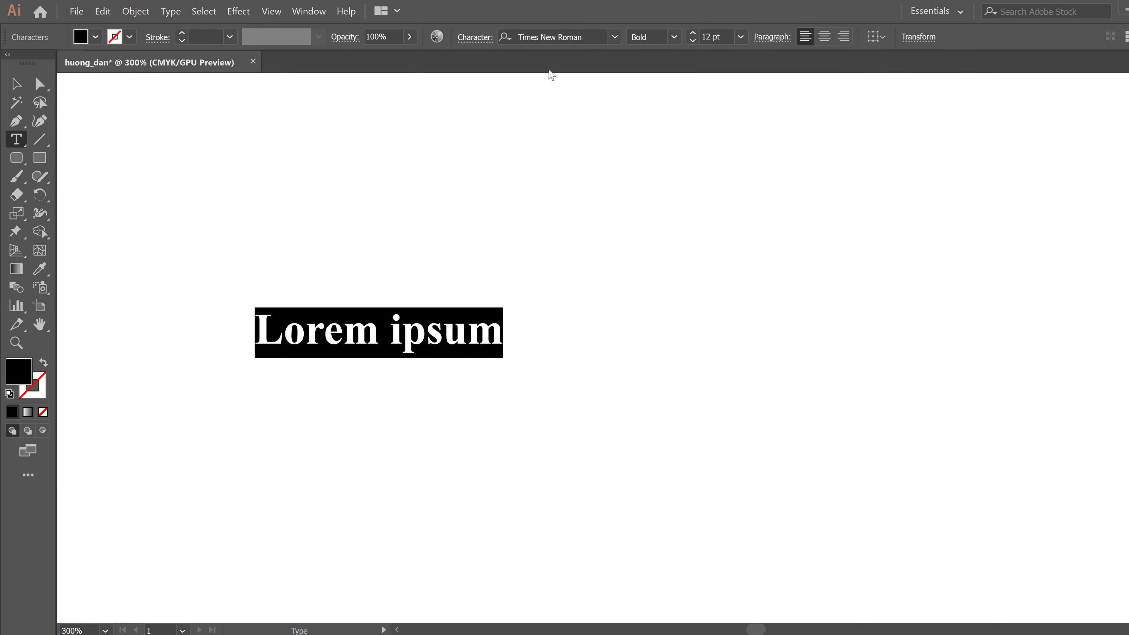
left_click(389, 331)
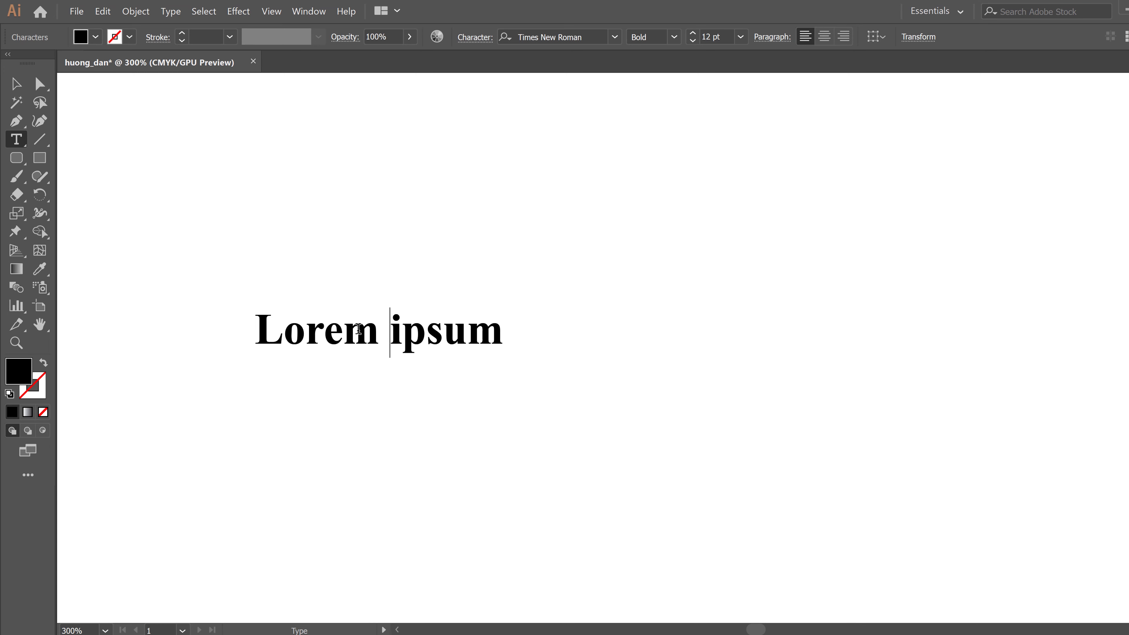
Try UTM and Myriad Variable Concept Semibold fonts, then set the Bold style and select all text
left_click(571, 36)
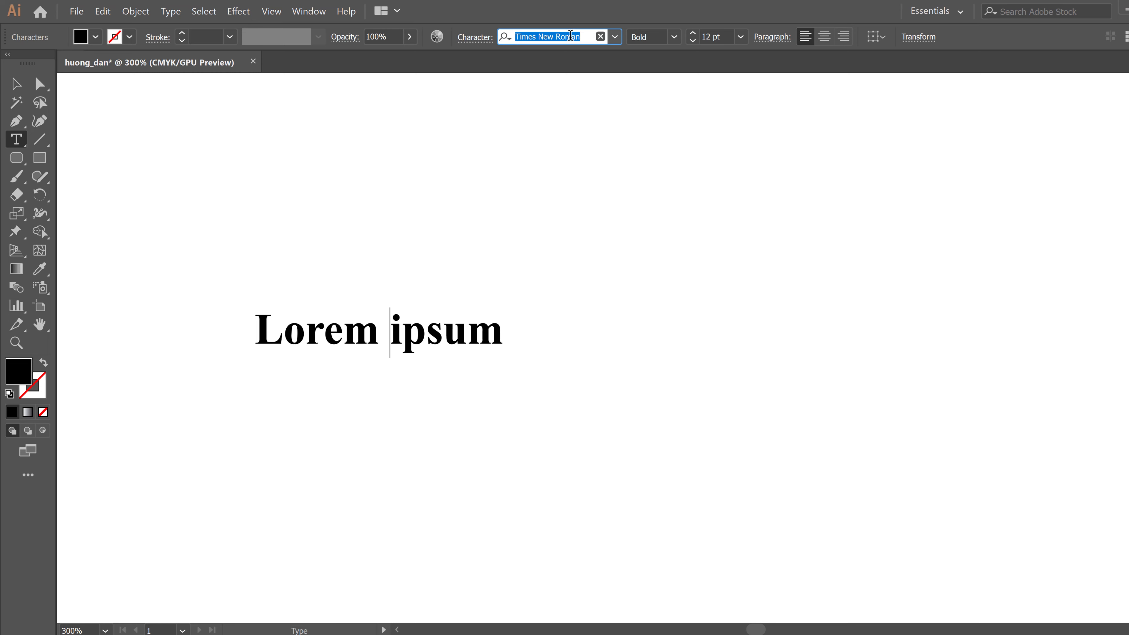
type("ut")
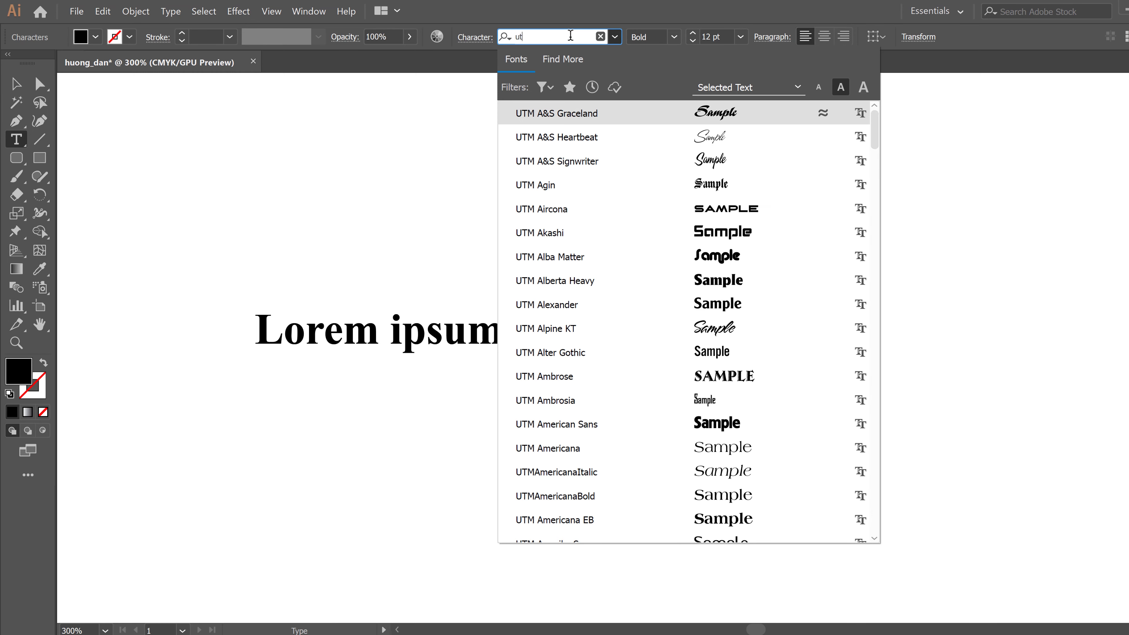
type("m")
left_click(572, 38)
type("myri")
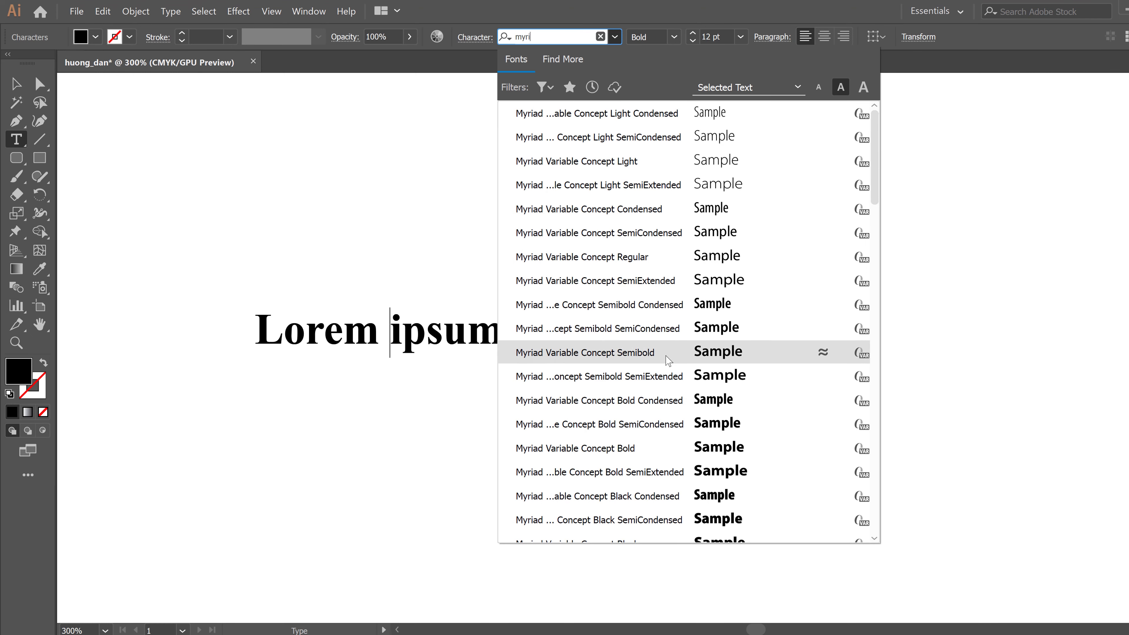
left_click(681, 329)
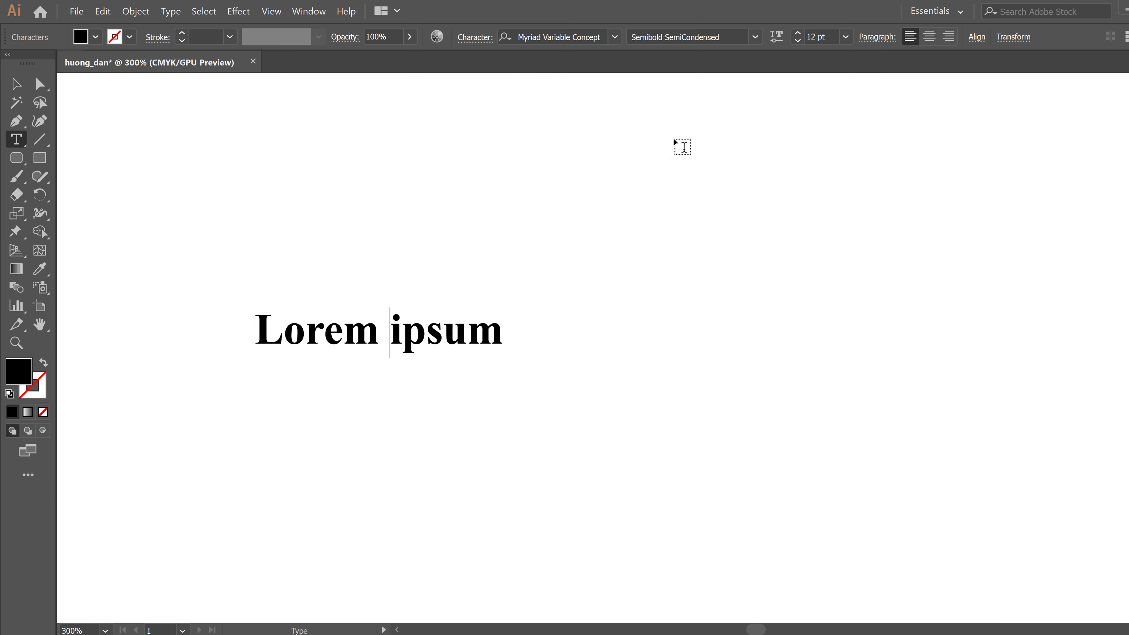
left_click(755, 37)
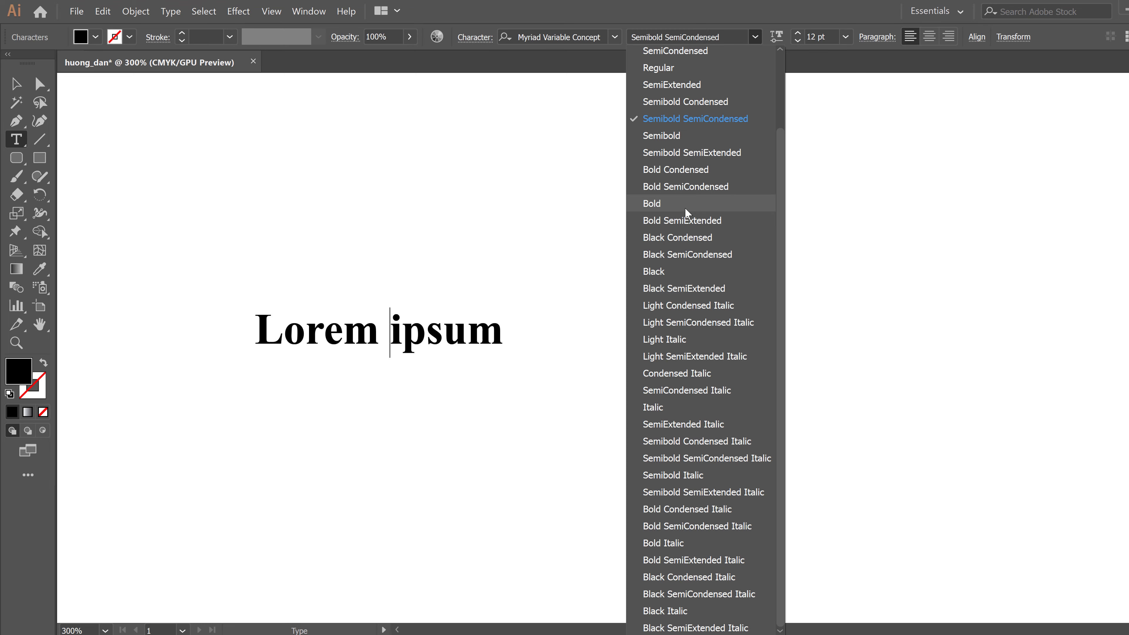
left_click(685, 213)
key("ctrl+a")
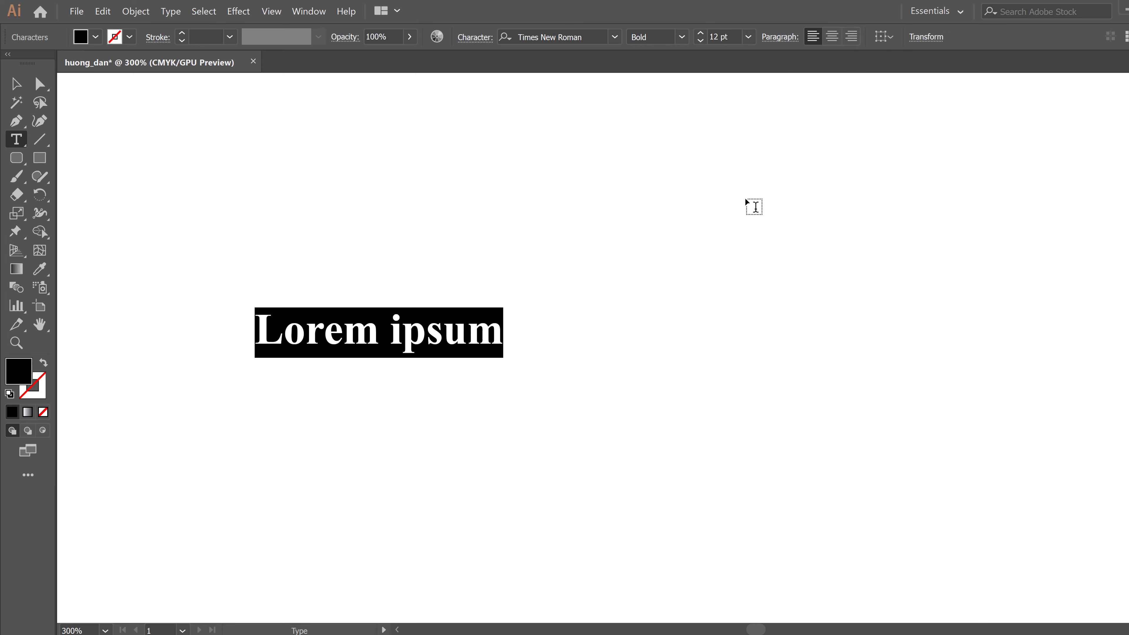
Raise the font size with the arrows, then enter 100 pt
scroll(740, 222, "down", 2)
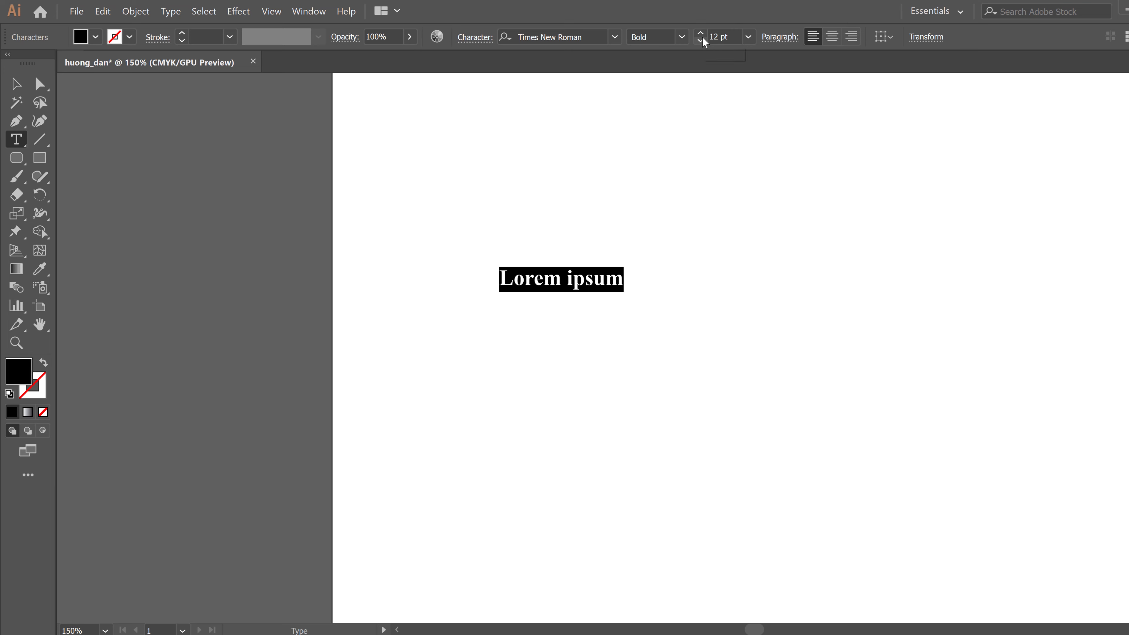
left_click(701, 34)
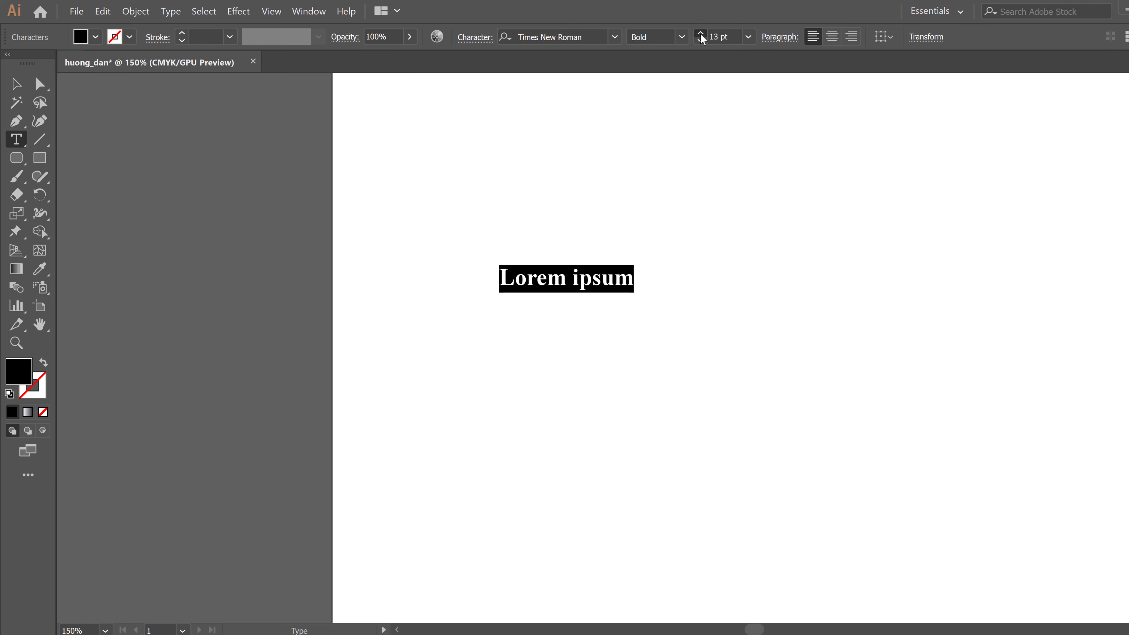
left_click(701, 34)
double_click(713, 39)
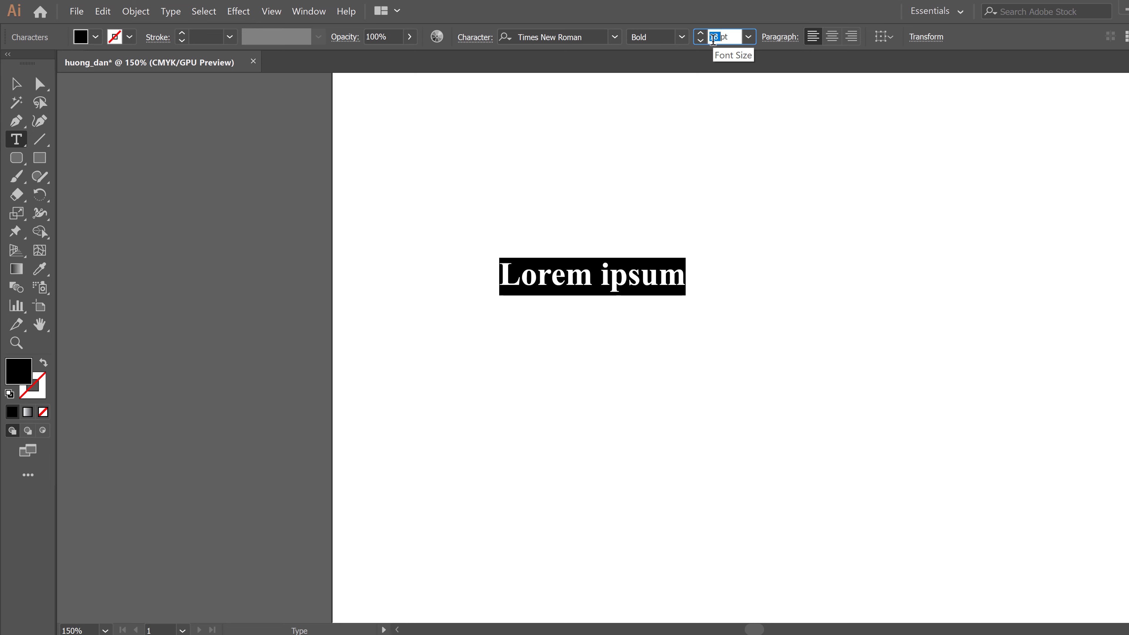
type("100")
key("Return")
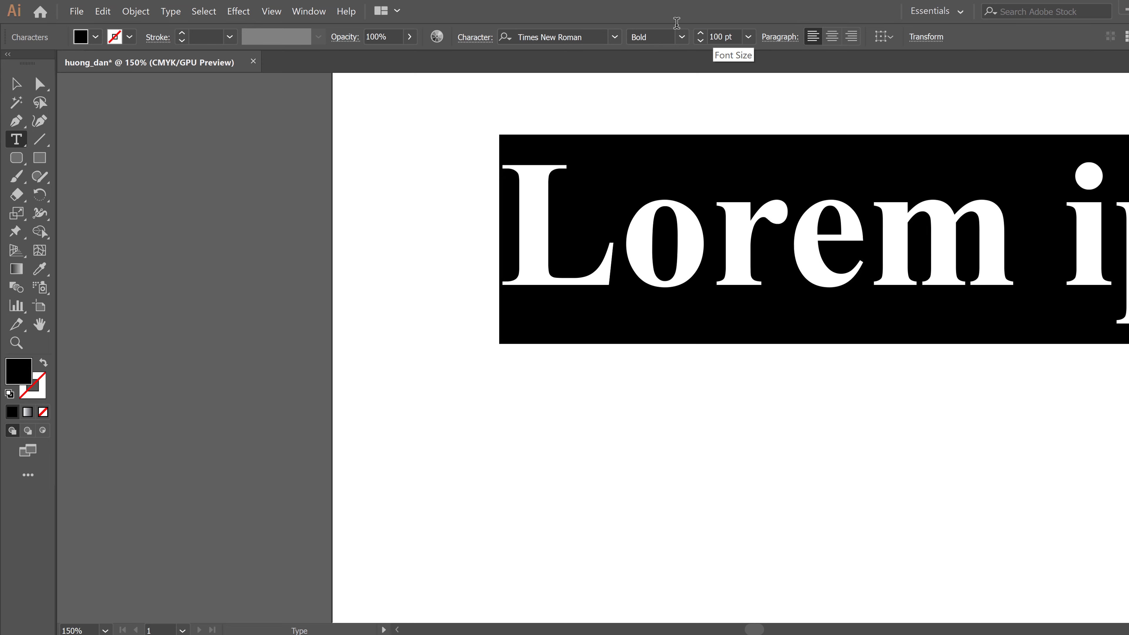
Change the font size to 50 pt and select the whole Lorem ipsum line
scroll(752, 222, "down", 1)
scroll(755, 280, "down", 2)
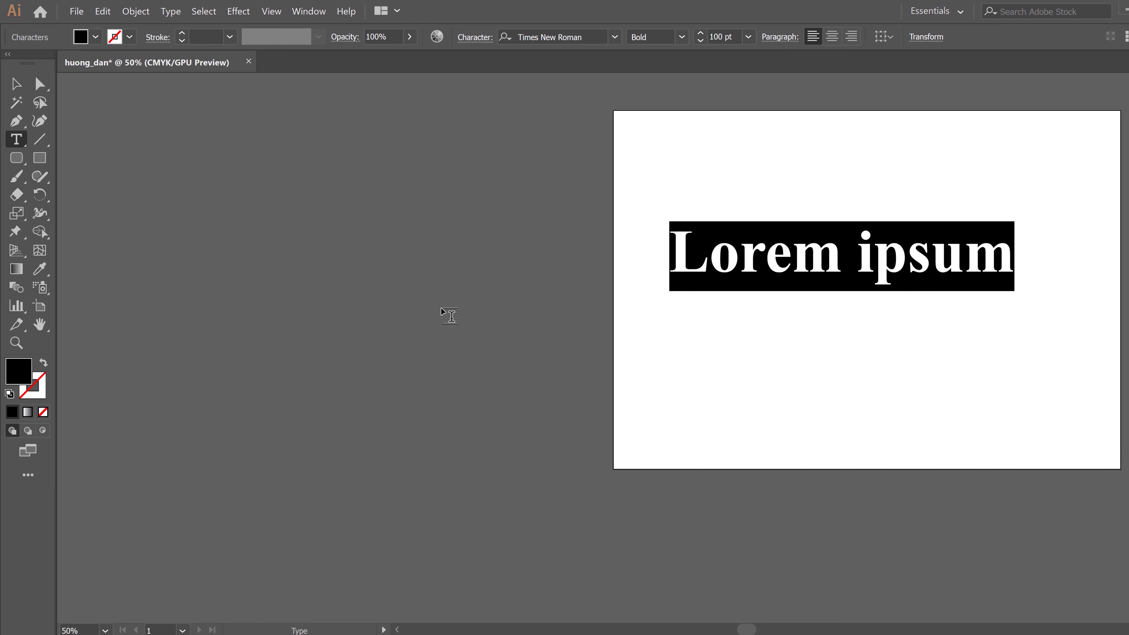
scroll(746, 601, "right", 5)
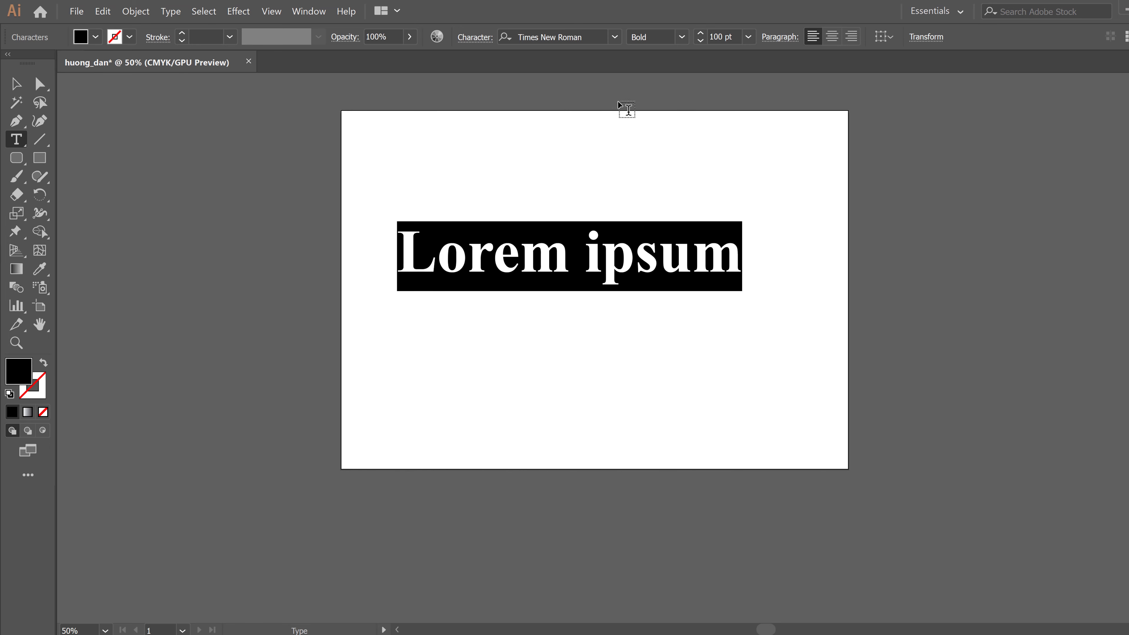
left_click(716, 32)
type("45")
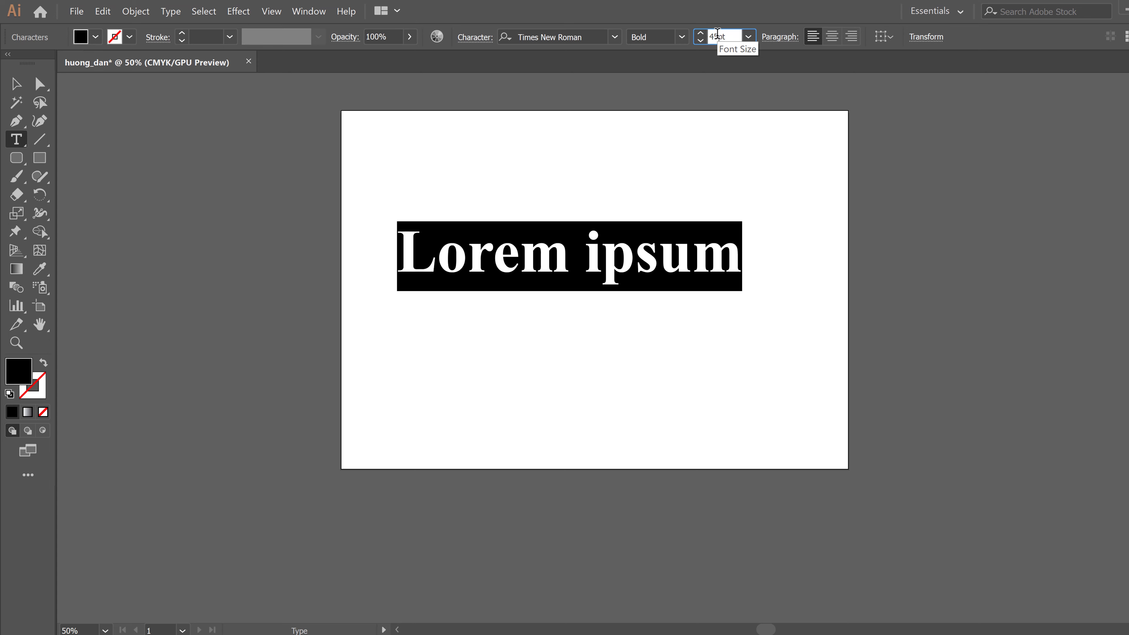
type("0")
key("Return")
left_click(528, 258)
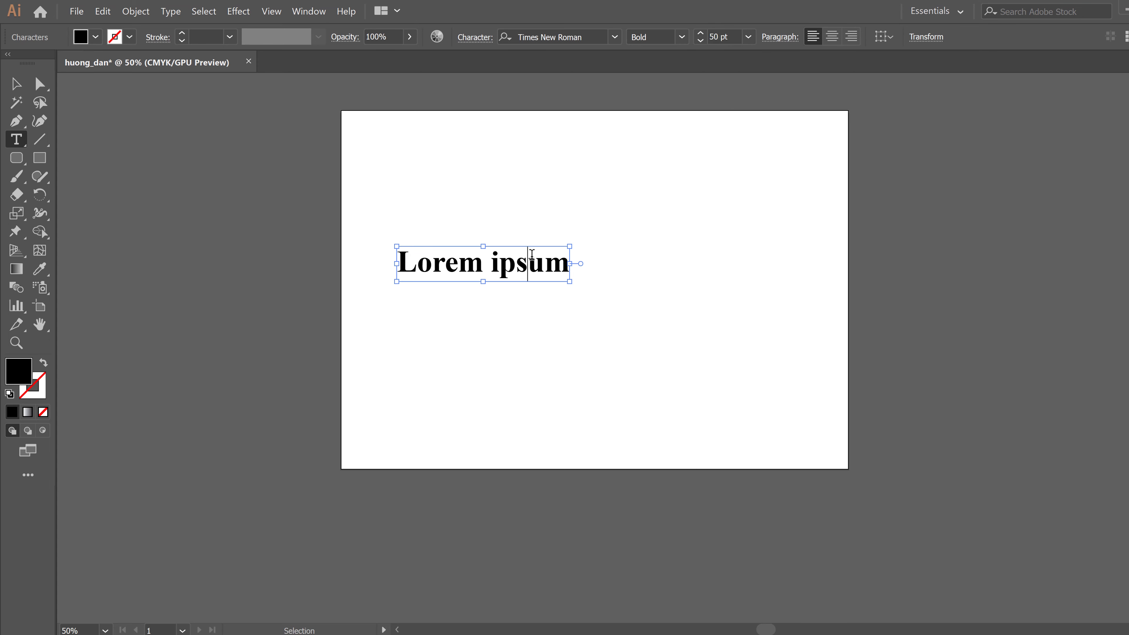
triple_click(532, 259)
Type the heading 'Hướng dẫn soạn thảo văn bản trong illustrator', fixing typos with Backspace
type("Hướng")
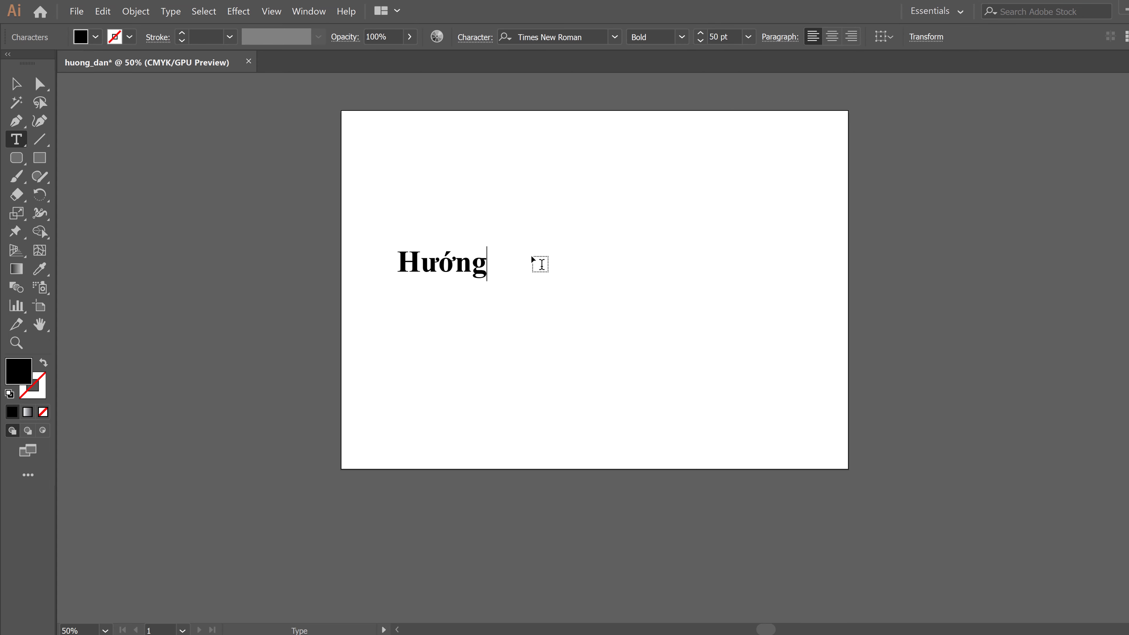
type(" dẫn viết")
key("BackSpace")
key("BackSpace")
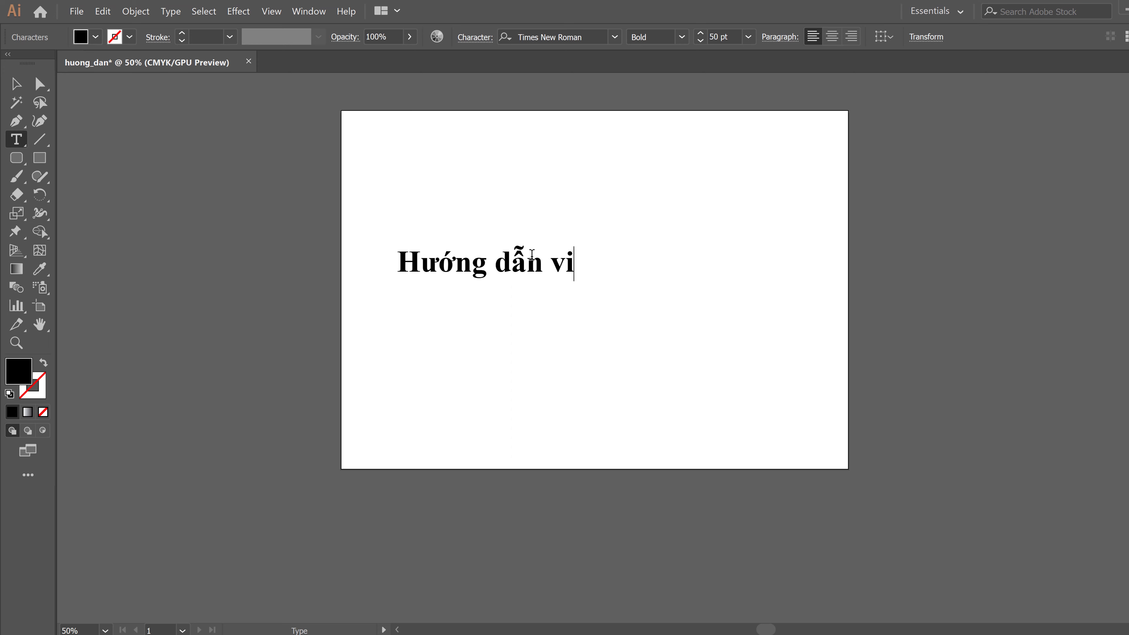
key("BackSpace")
key("BackSpace")
type("sao")
key("BackSpace")
key("BackSpace")
type("oạn t")
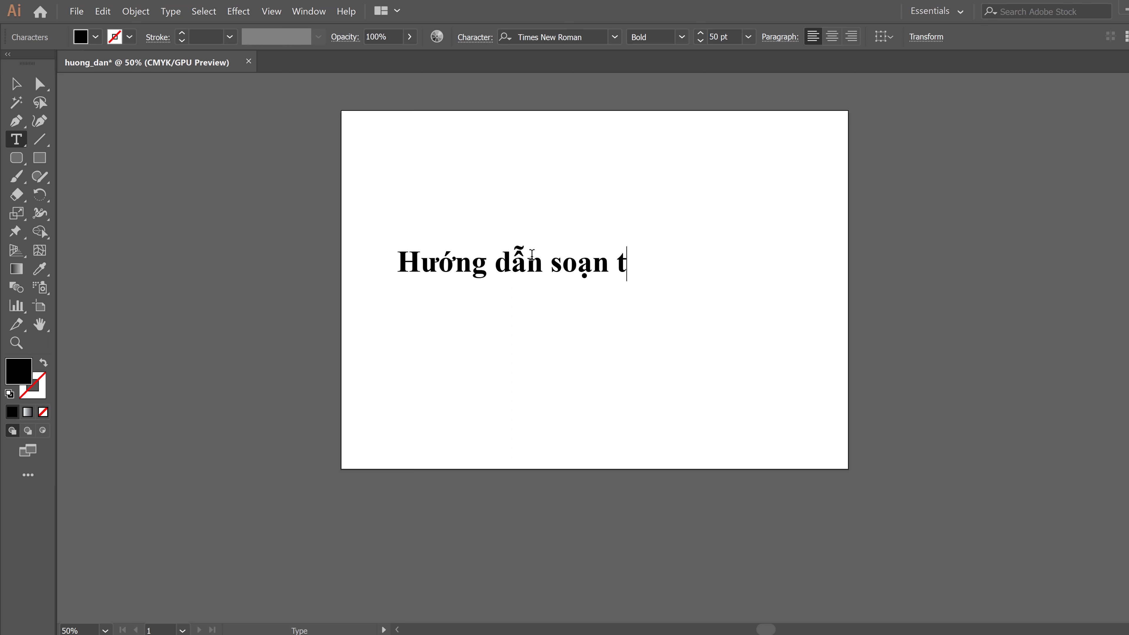
type("hảo văn bản trong i")
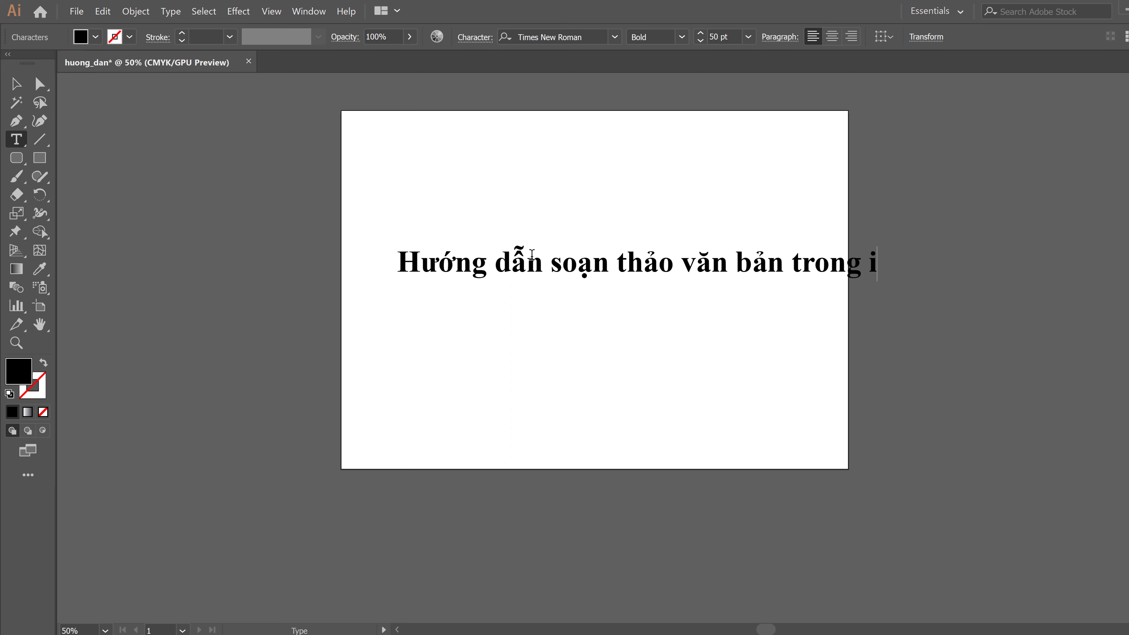
type("llustrator")
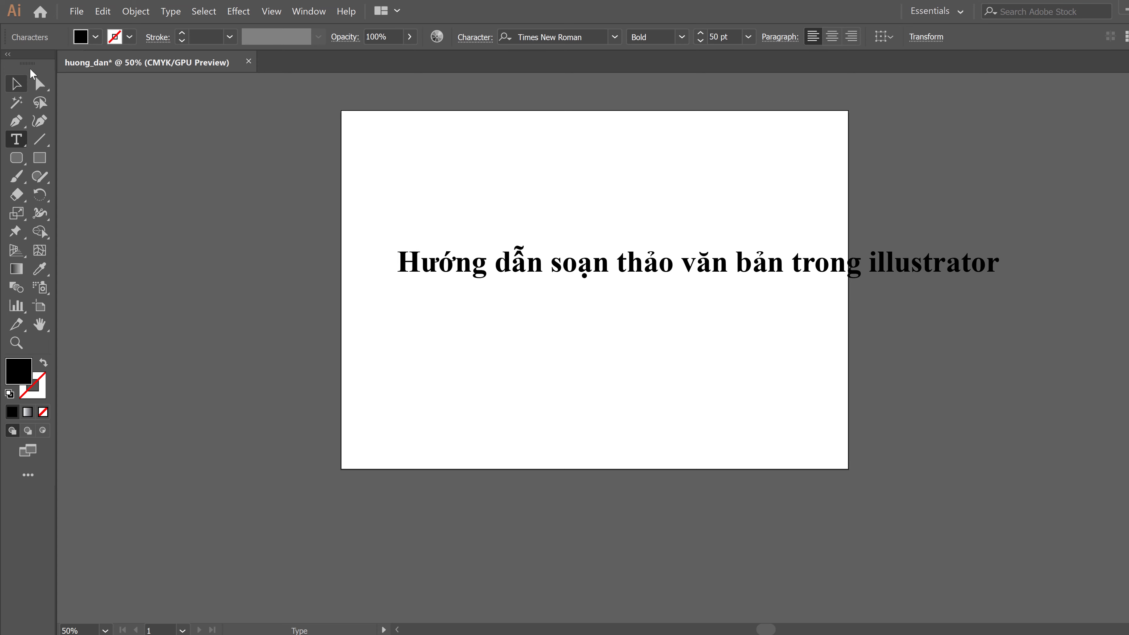
Move the heading left and down, then scale it by its corner handle to about 48.55 pt
left_click(15, 93)
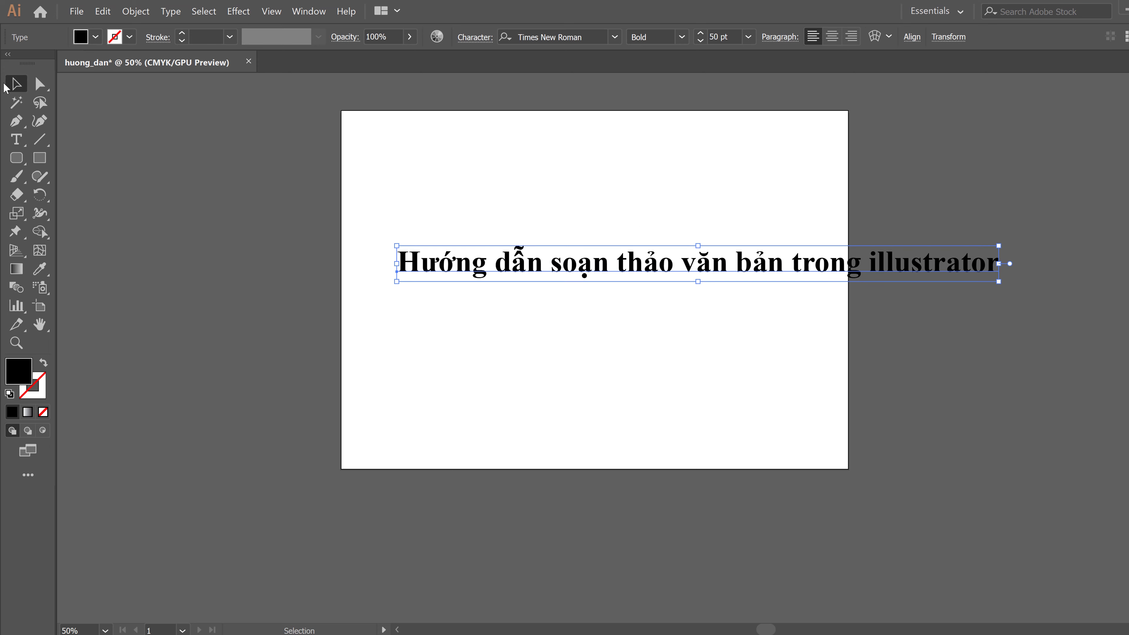
left_click_drag(786, 277, 655, 304)
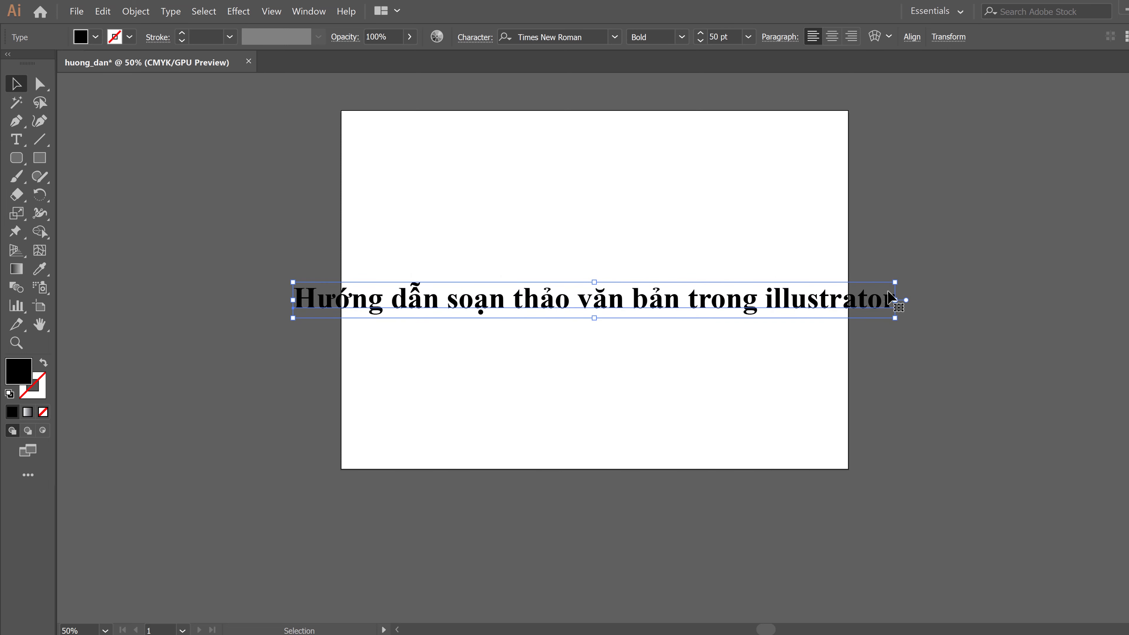
left_click(898, 289, "shift")
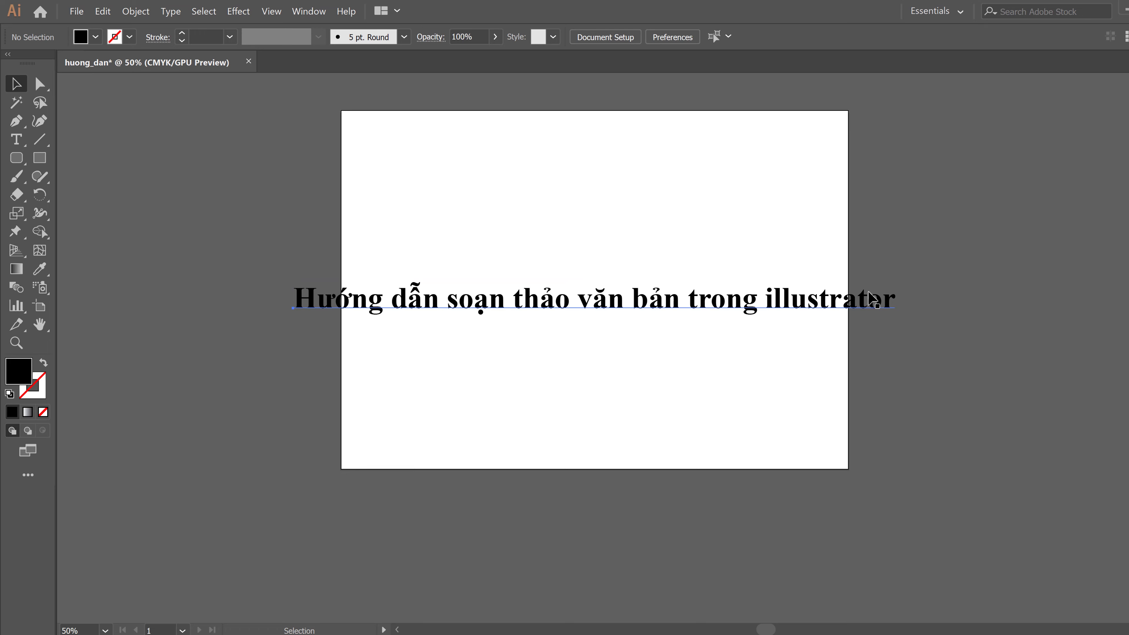
left_click(895, 283, "shift")
mouse_move(895, 284)
left_mouse_down()
mouse_move(1017, 260)
mouse_move(960, 295)
mouse_move(877, 282)
left_mouse_up()
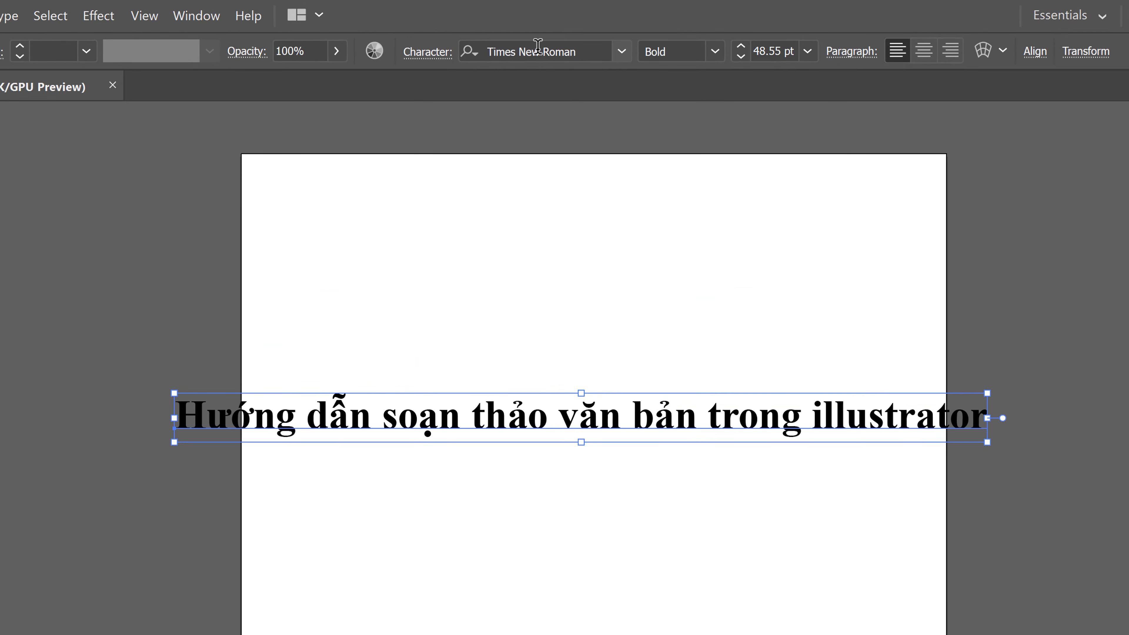
left_click(578, 51)
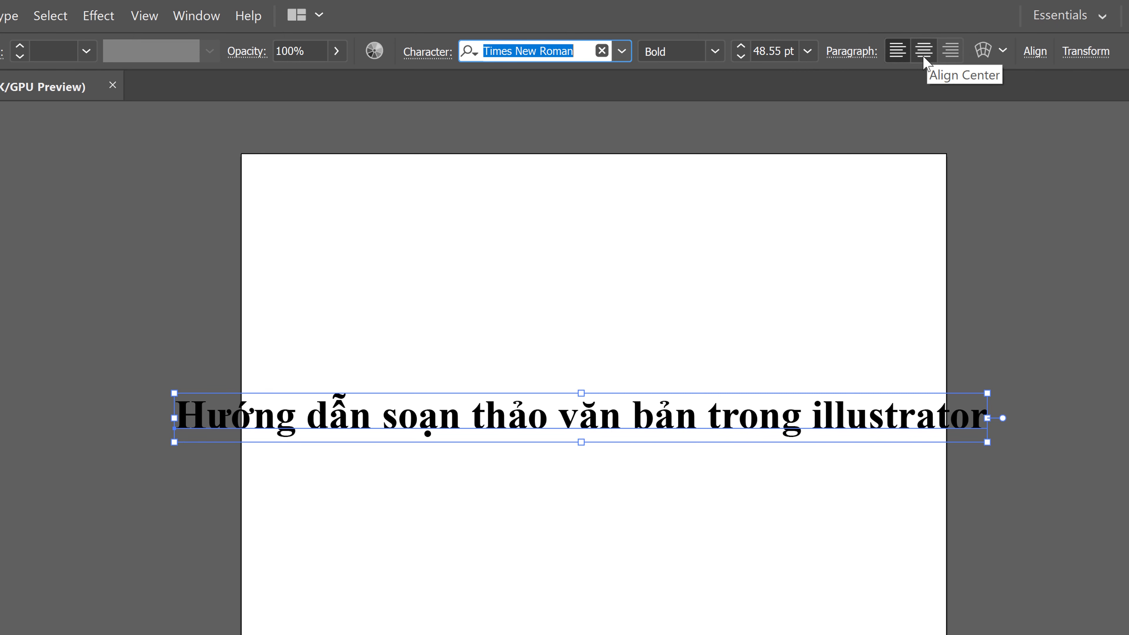
left_click(925, 63)
left_click(948, 59)
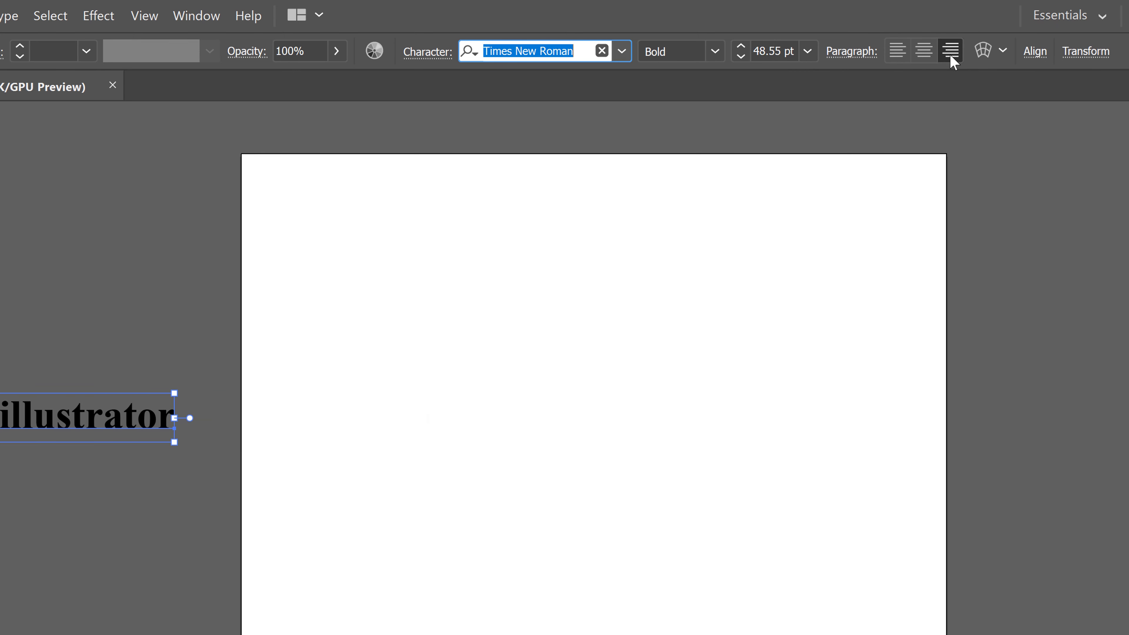
left_click(904, 55)
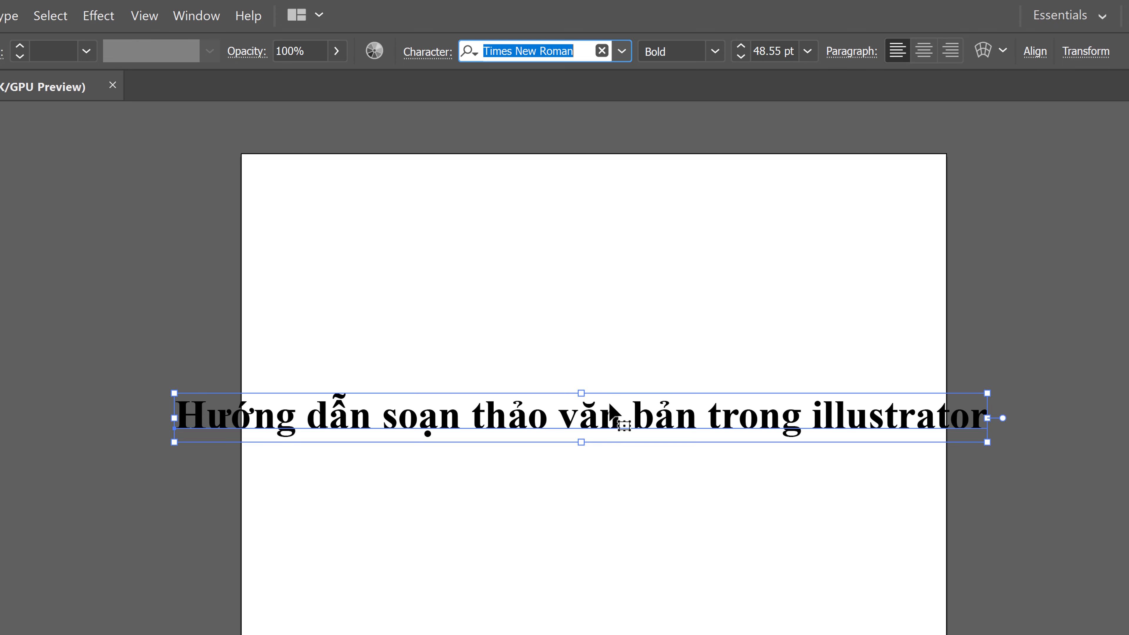
left_click(657, 430)
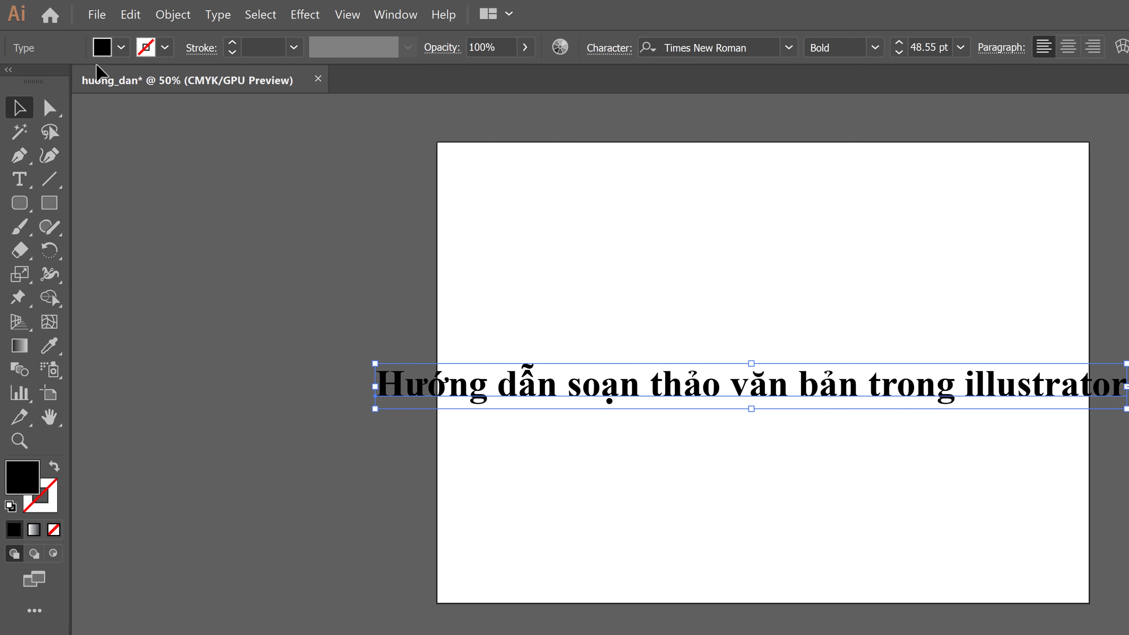
Try red, cyan and green fill swatches on the heading, settling on crimson red
left_click(121, 48)
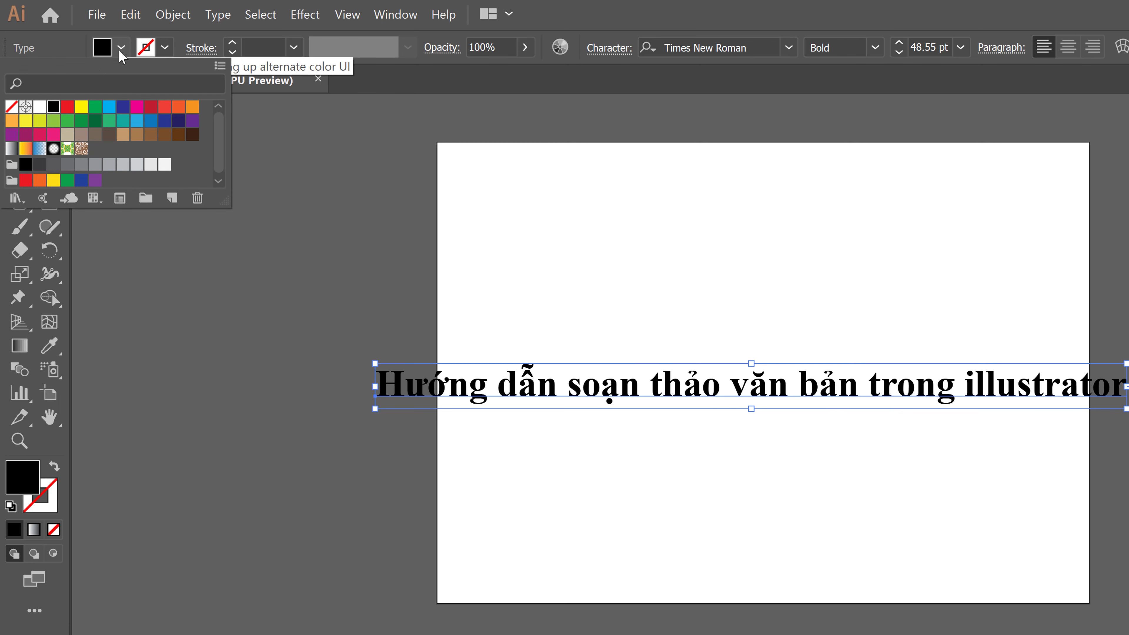
left_click(69, 109)
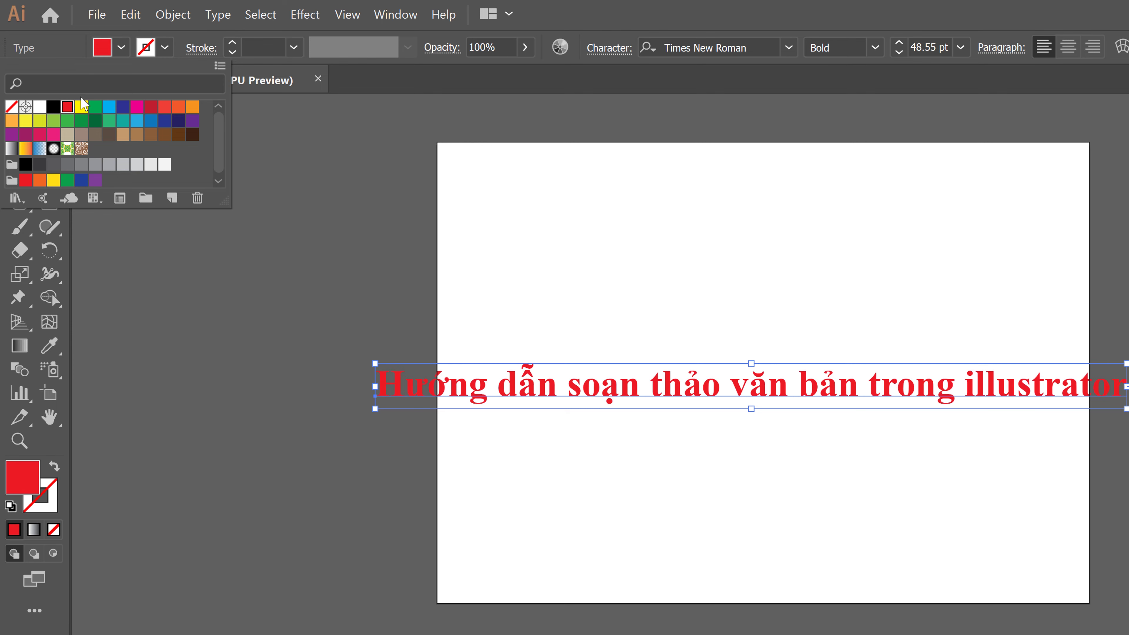
left_click(120, 47)
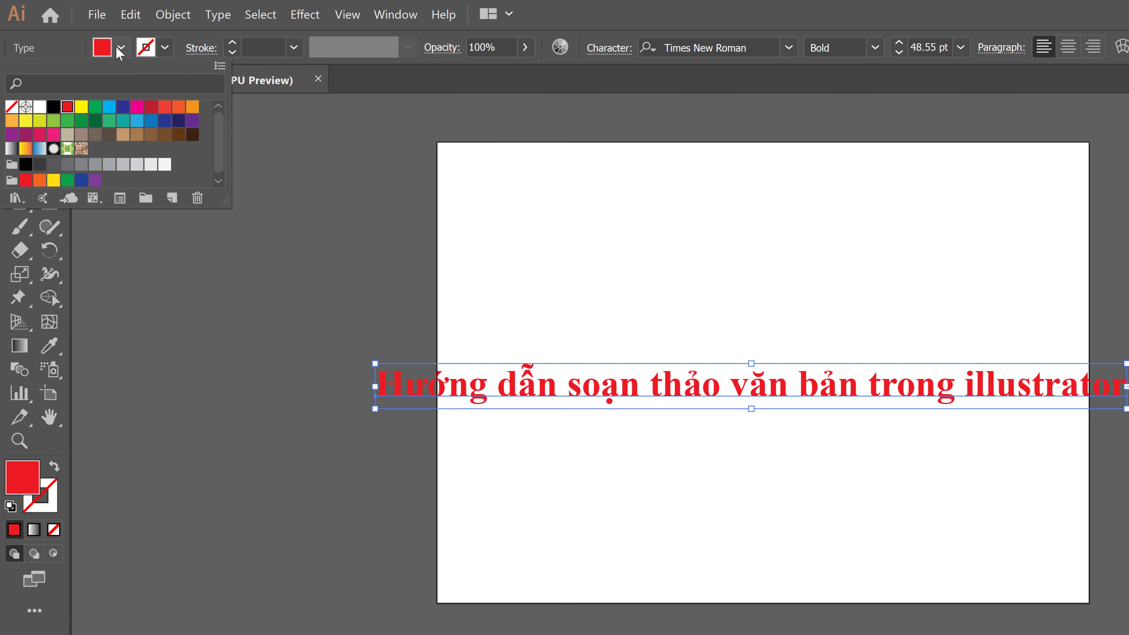
left_click(108, 107)
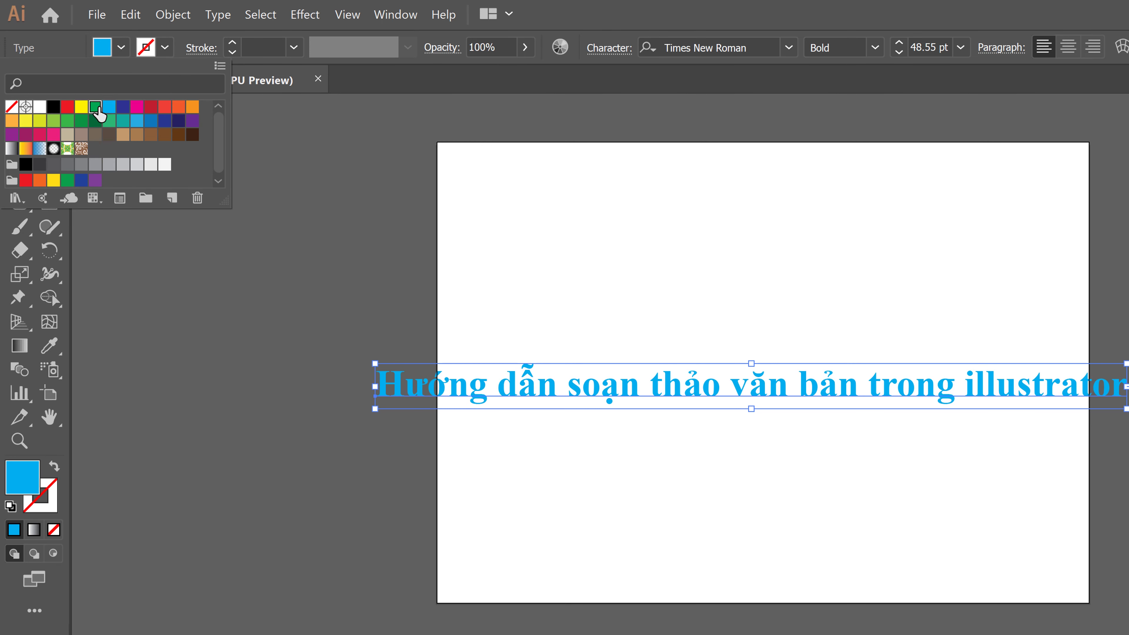
left_click(95, 106)
left_click(121, 48)
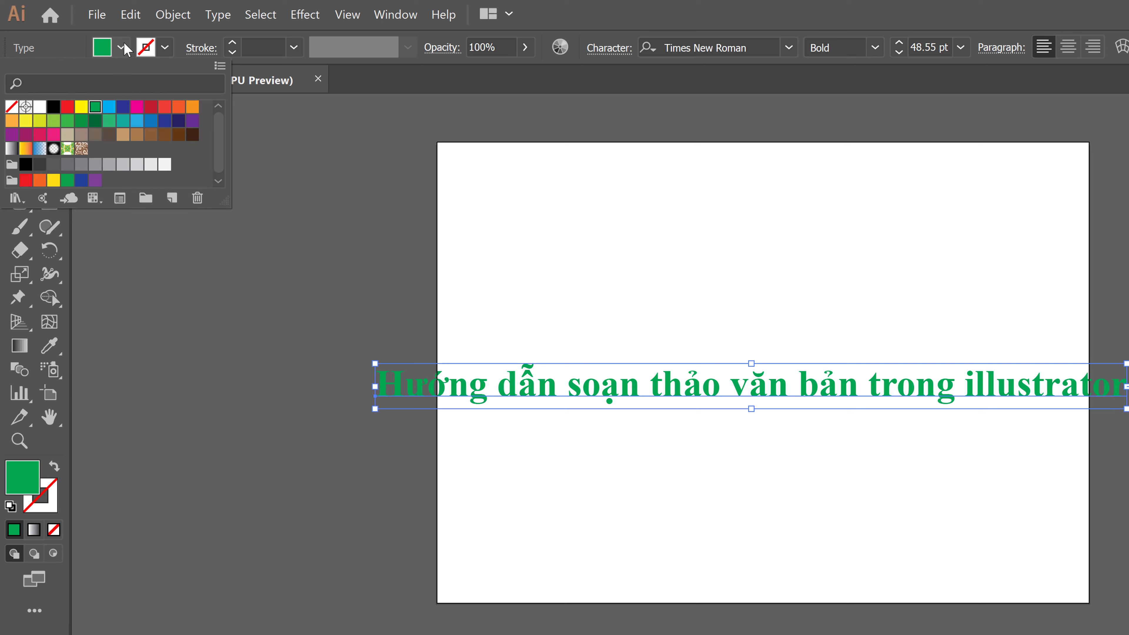
left_click(151, 106)
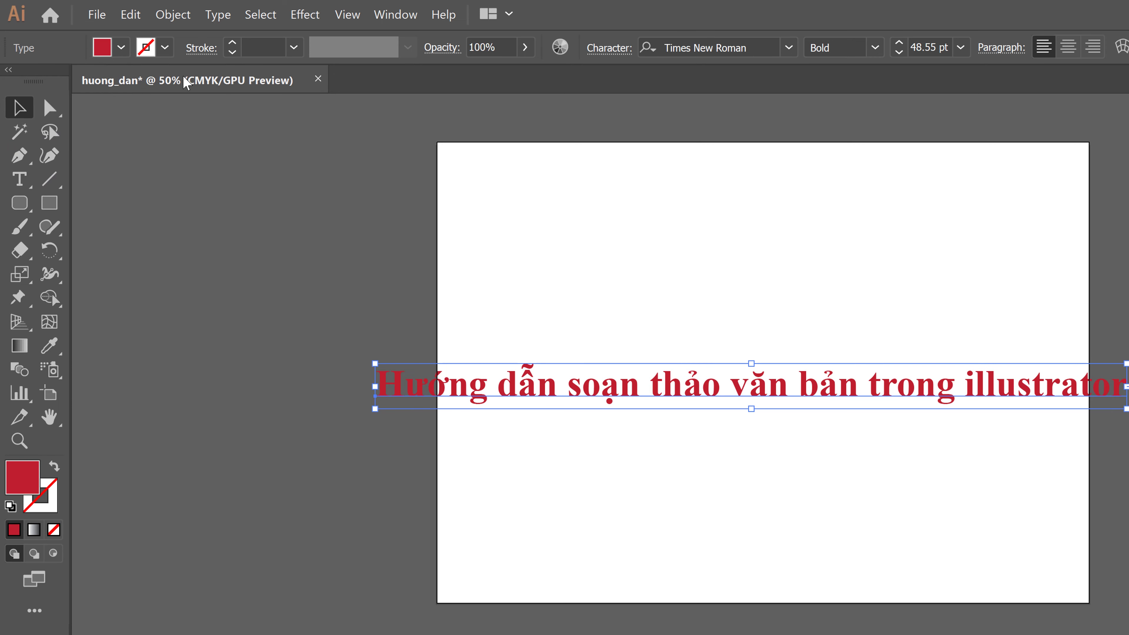
left_click(167, 48)
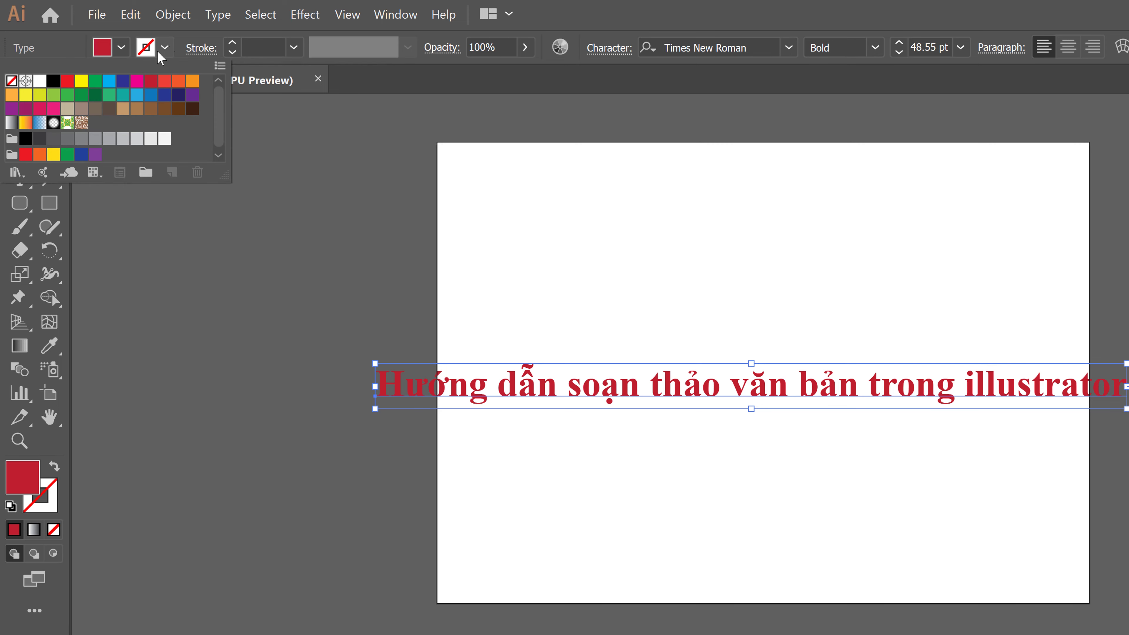
left_click(82, 82)
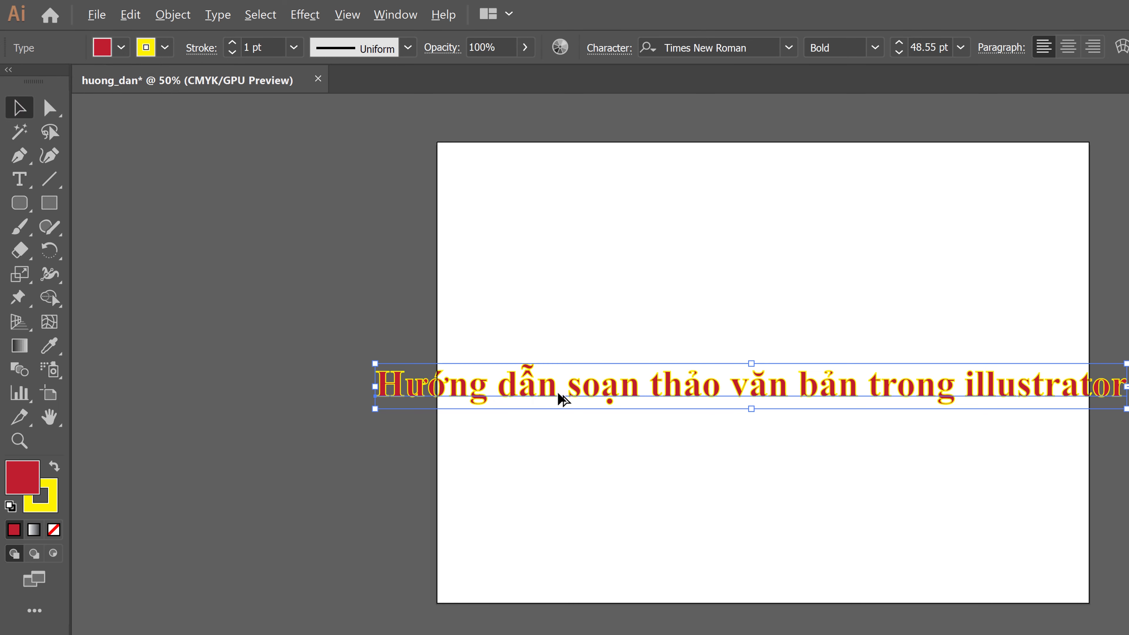
scroll(596, 391, "up", 2)
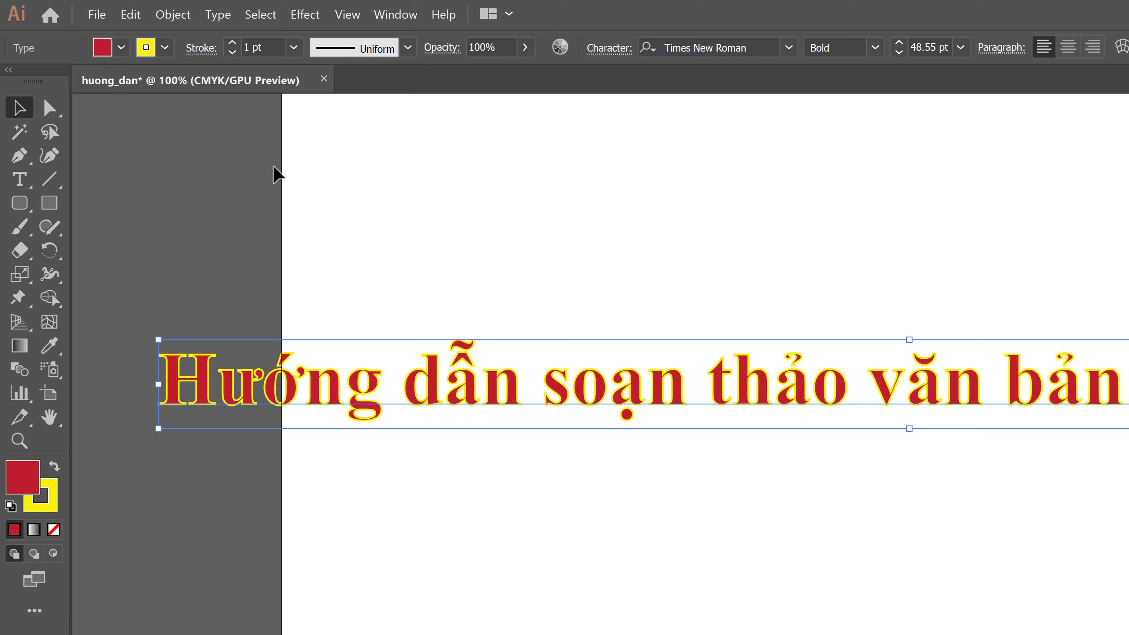
left_click(164, 48)
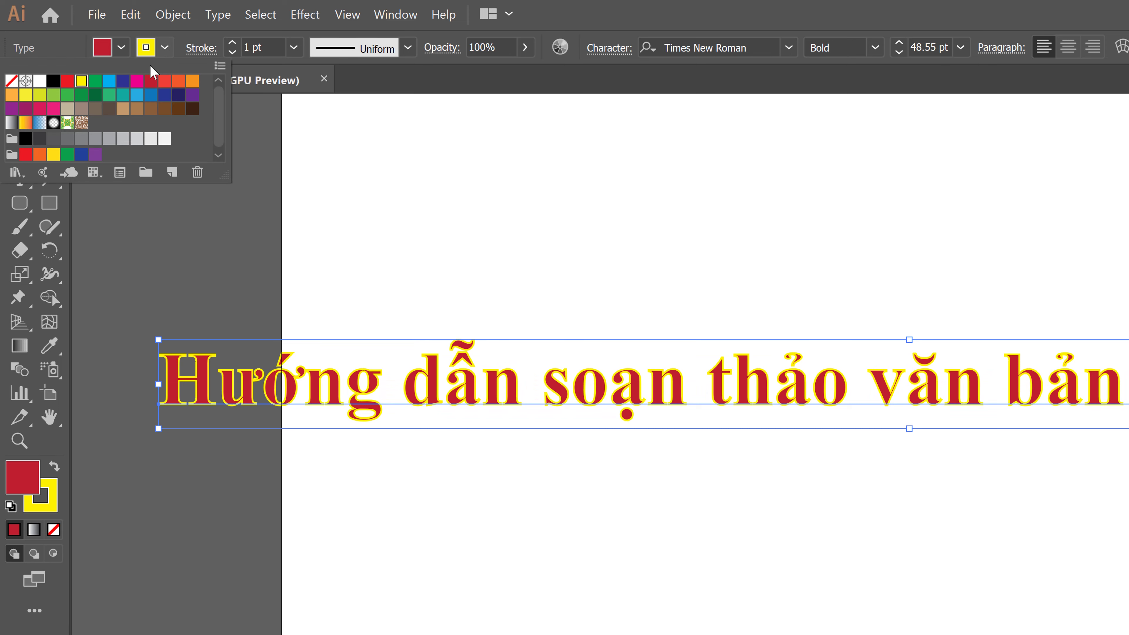
left_click(53, 81)
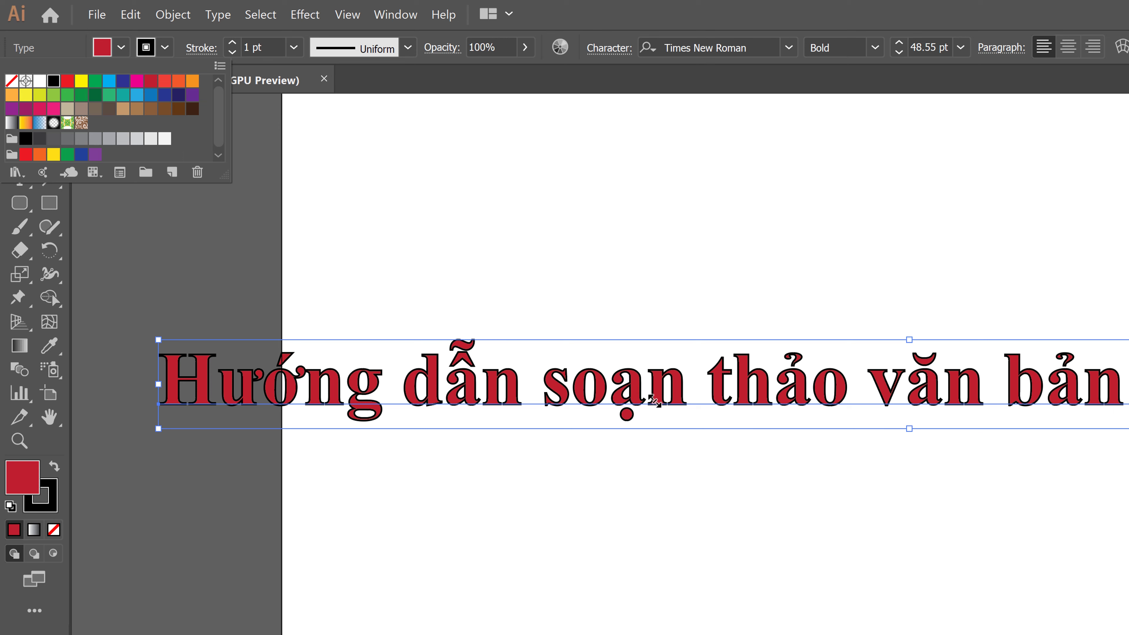
left_click(219, 274)
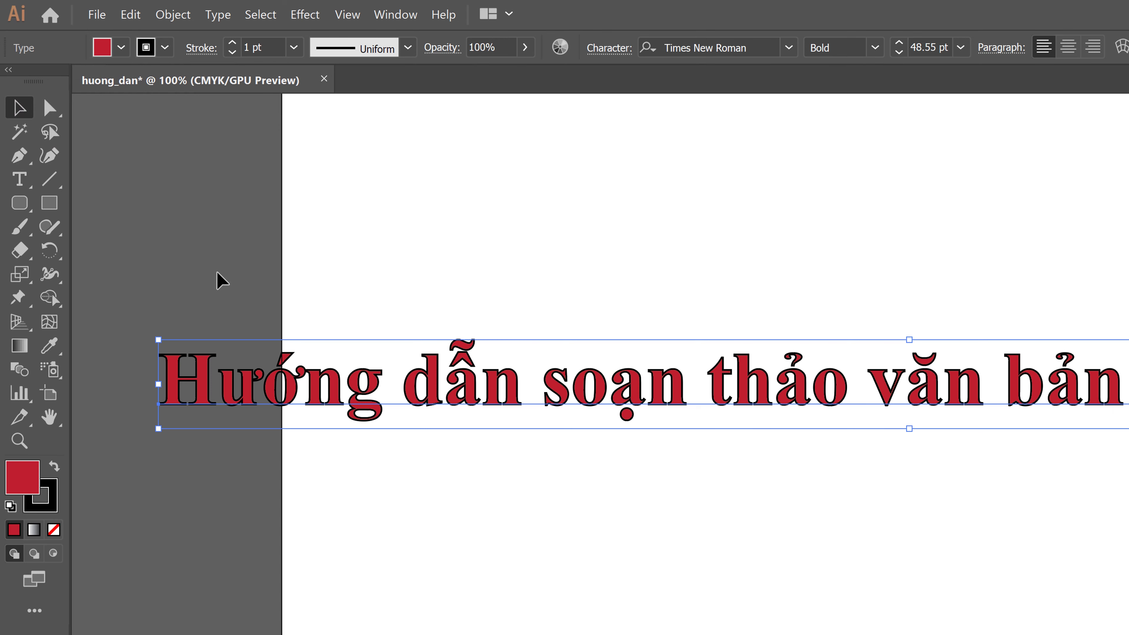
left_click(165, 48)
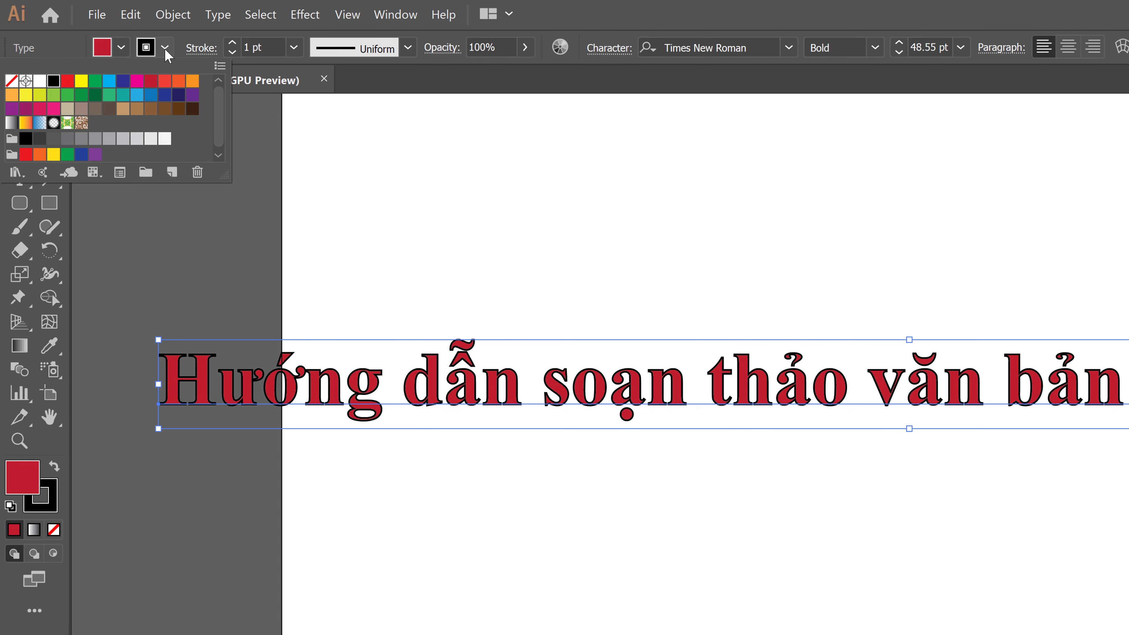
left_click(11, 81)
left_click(212, 285)
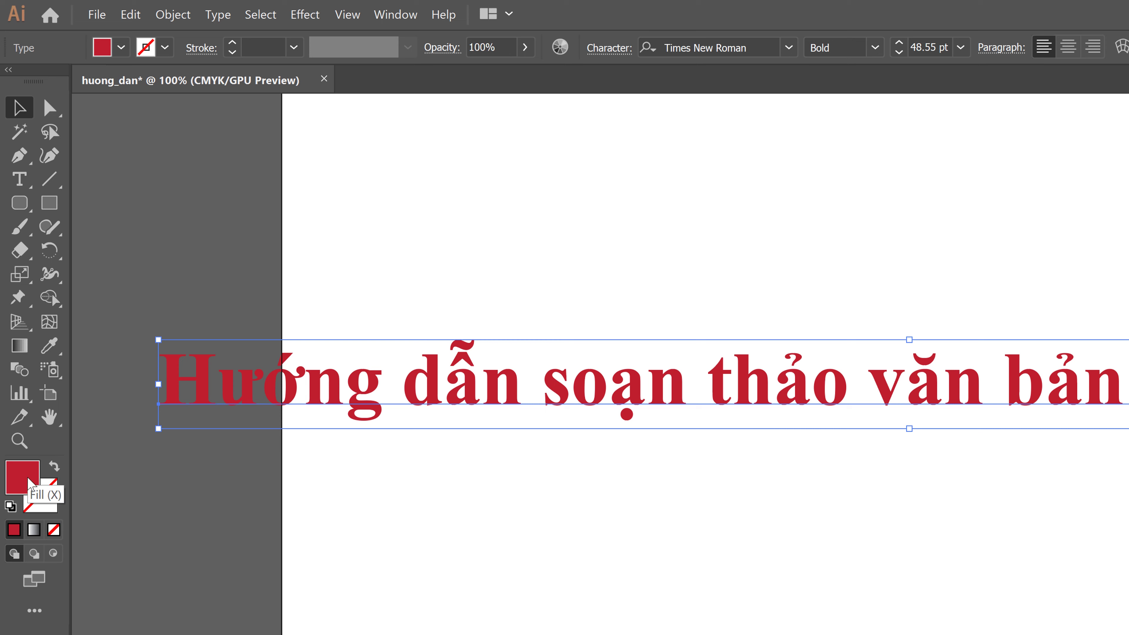
Change the heading fill to a saturated dark green in the Color Picker
double_click(22, 477)
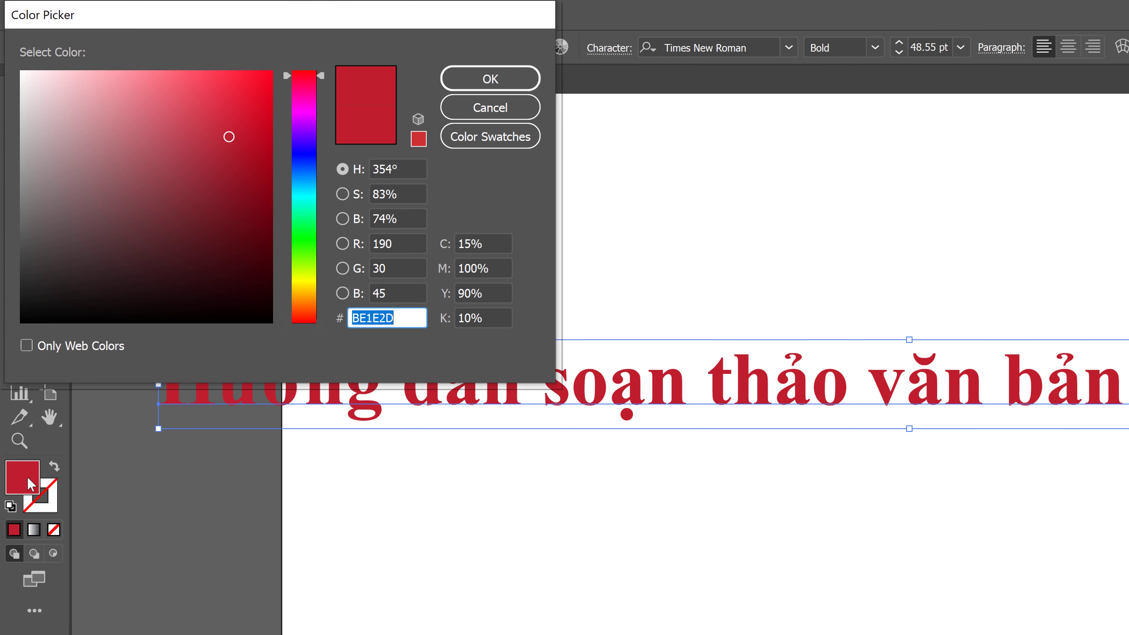
left_click(305, 292)
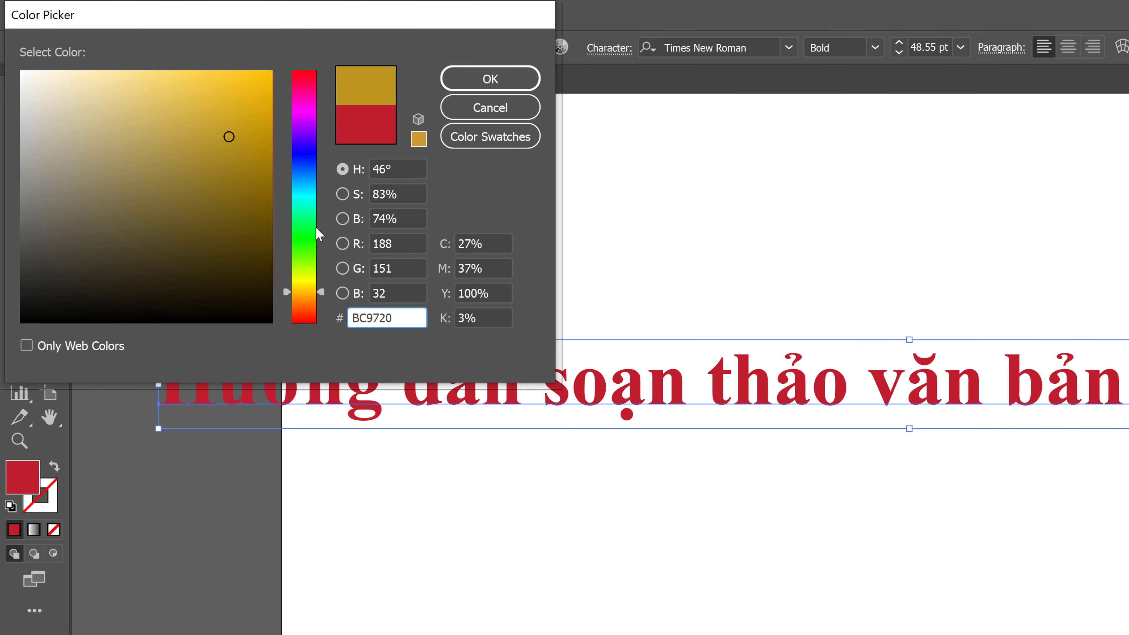
left_click(306, 239)
left_click(265, 192)
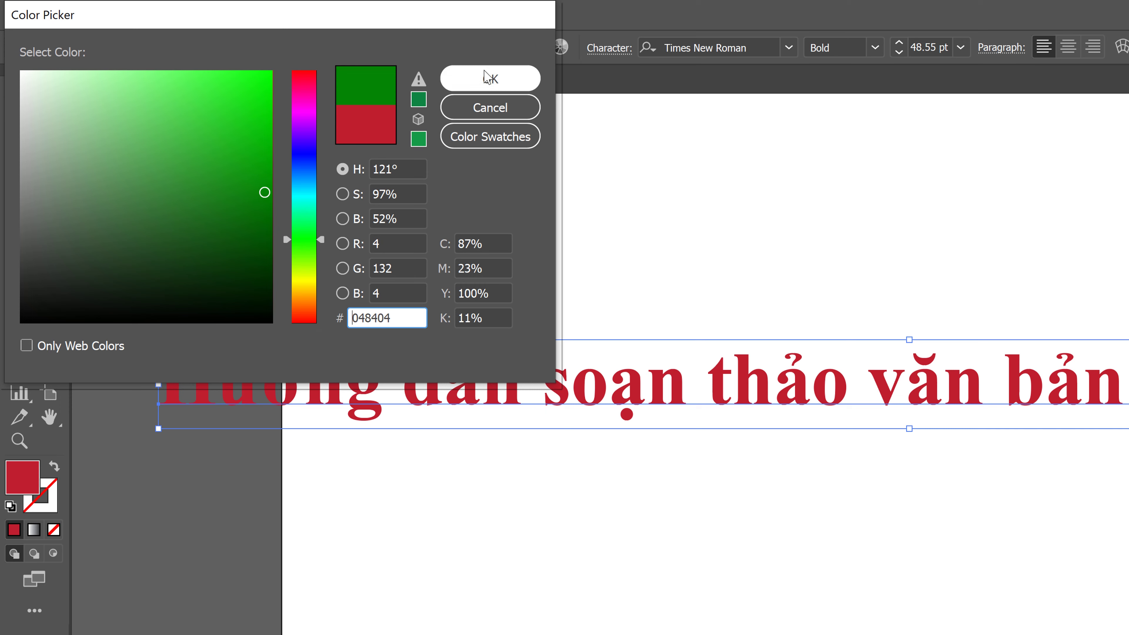
left_click(488, 78)
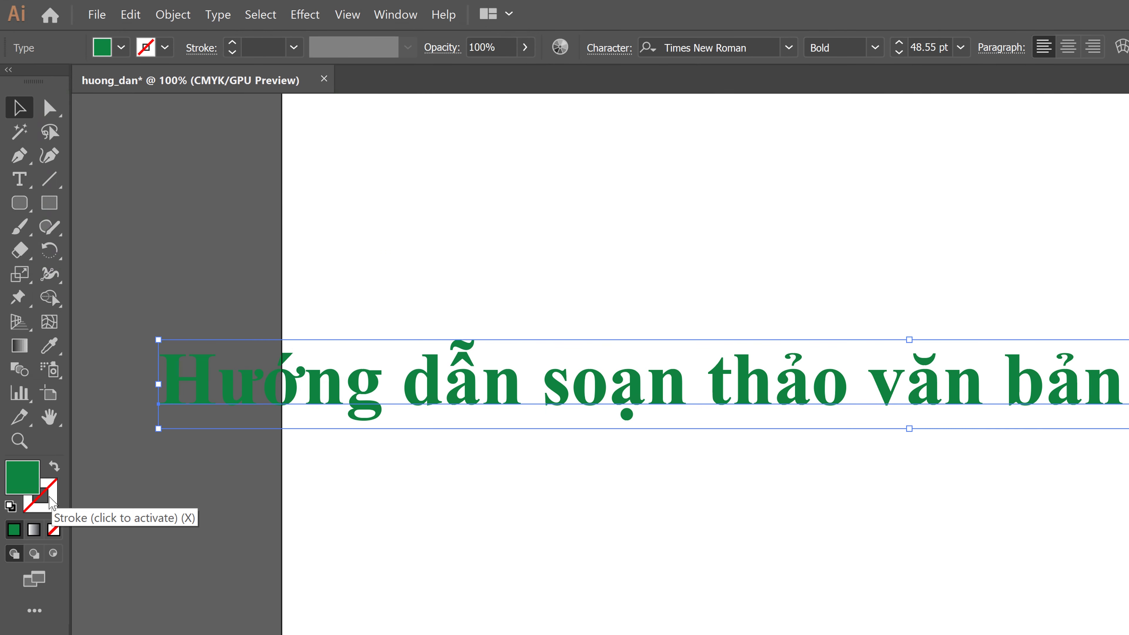
Set the heading's outline colour to dark blue 042DA3 in the Color Picker
left_click(49, 501)
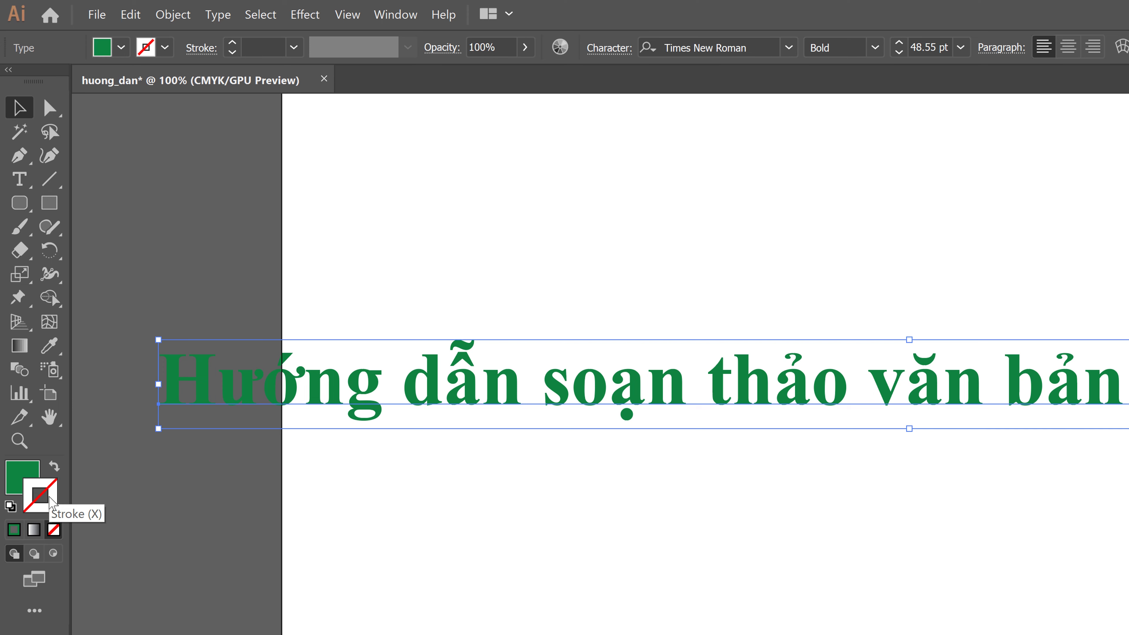
double_click(50, 501)
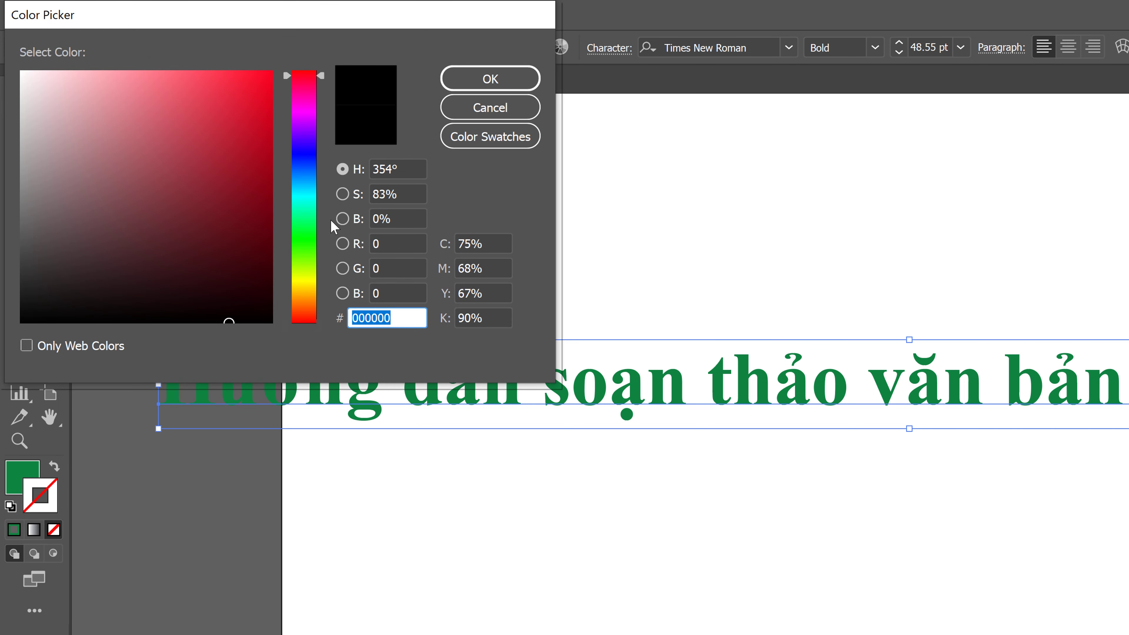
left_click_drag(298, 152, 295, 164)
left_click(267, 162)
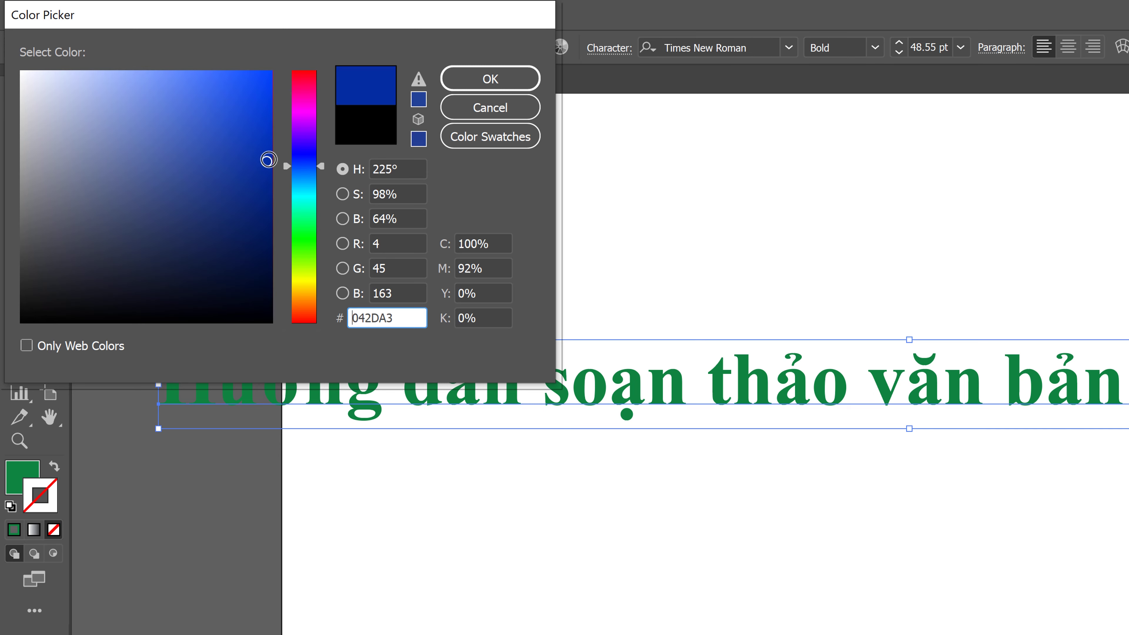
left_click(491, 79)
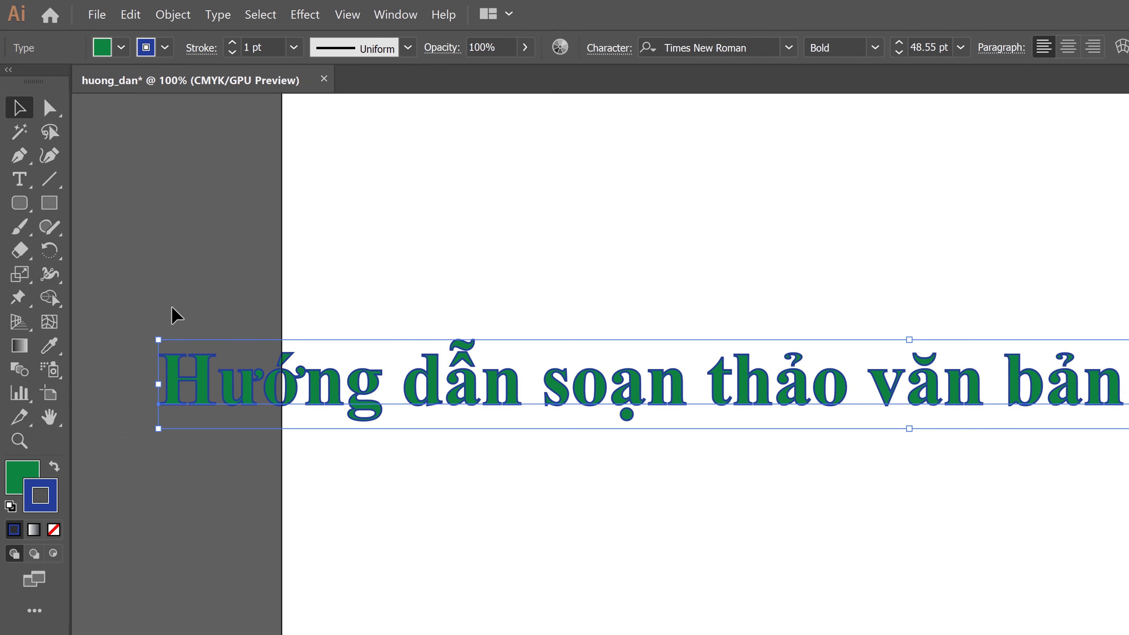
Set the outline weight to 2 pt, keeping Align Stroke centred in the Stroke panel
left_click(232, 43)
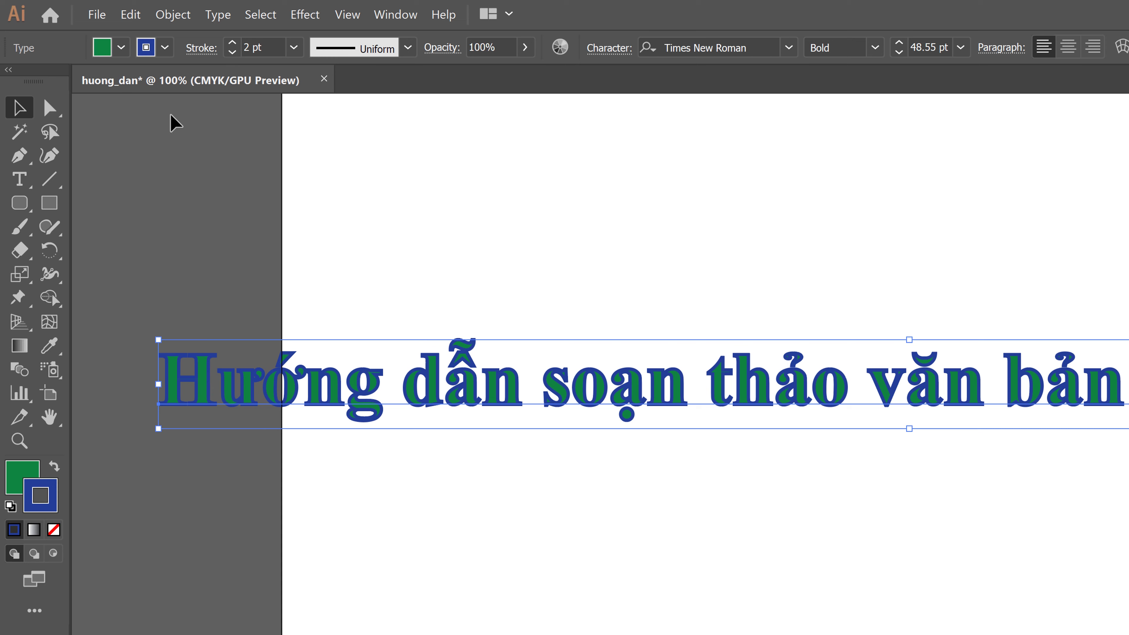
left_click(202, 47)
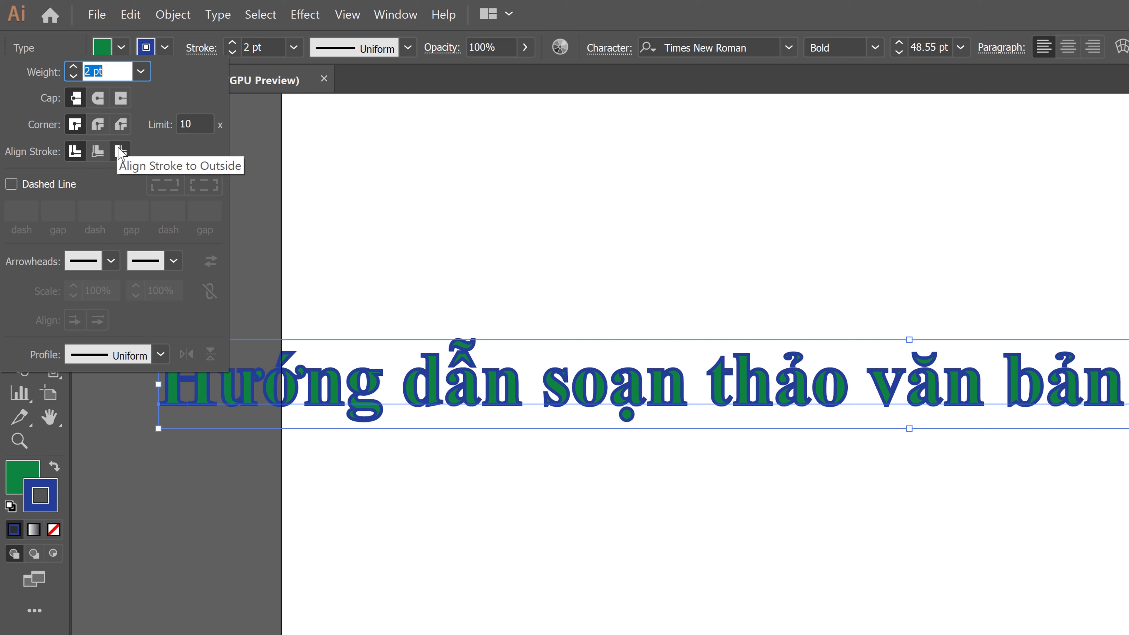
left_click(80, 157)
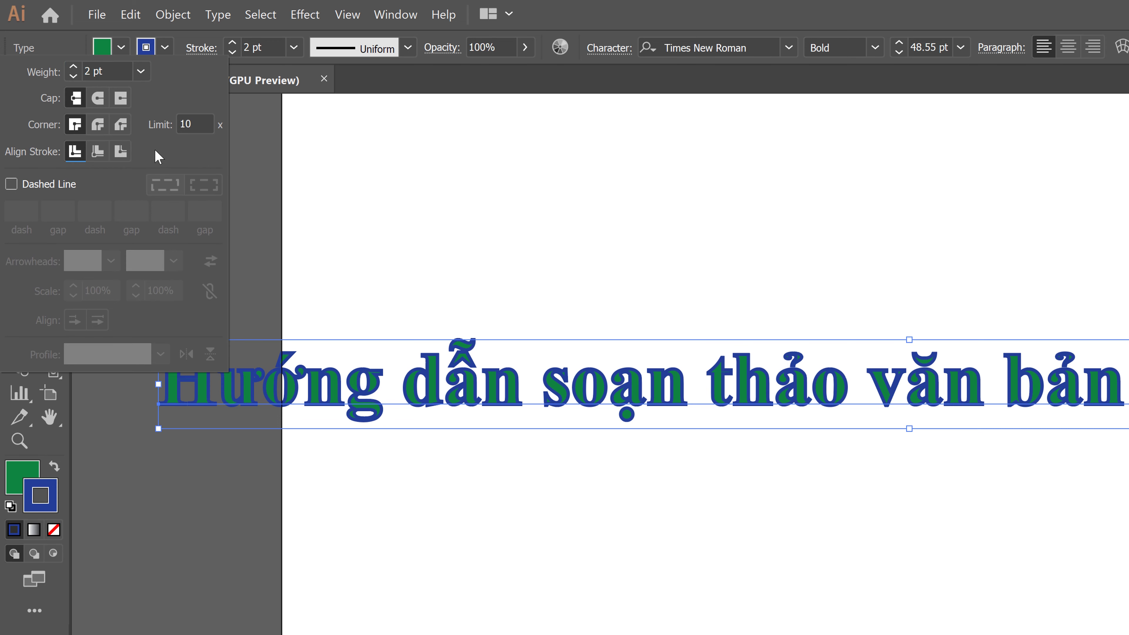
left_click(251, 151)
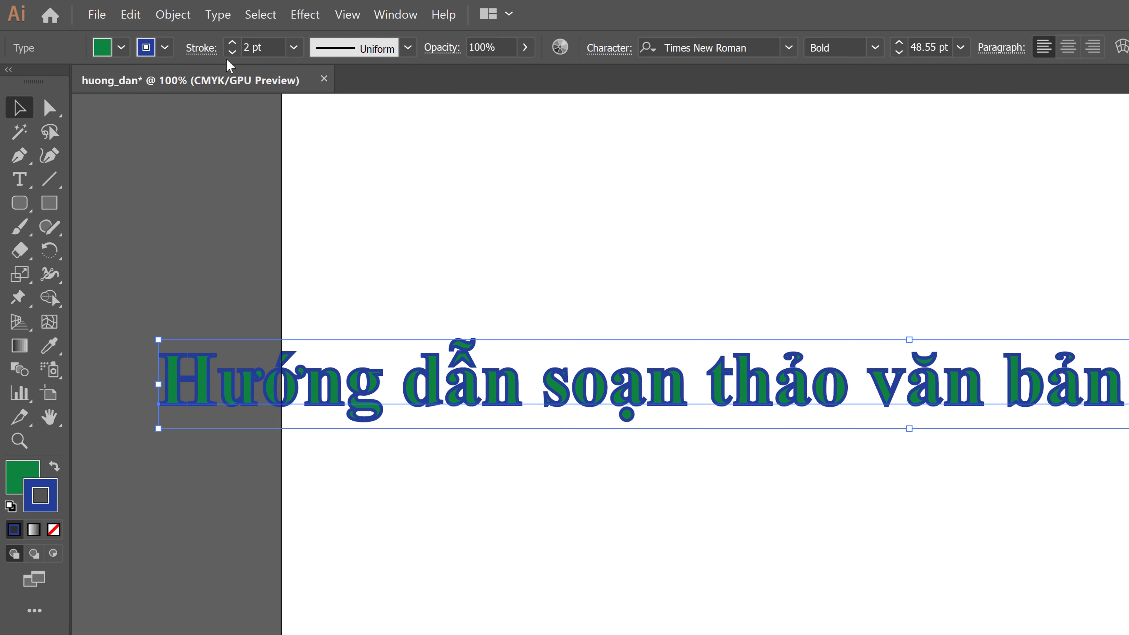
left_click(232, 51)
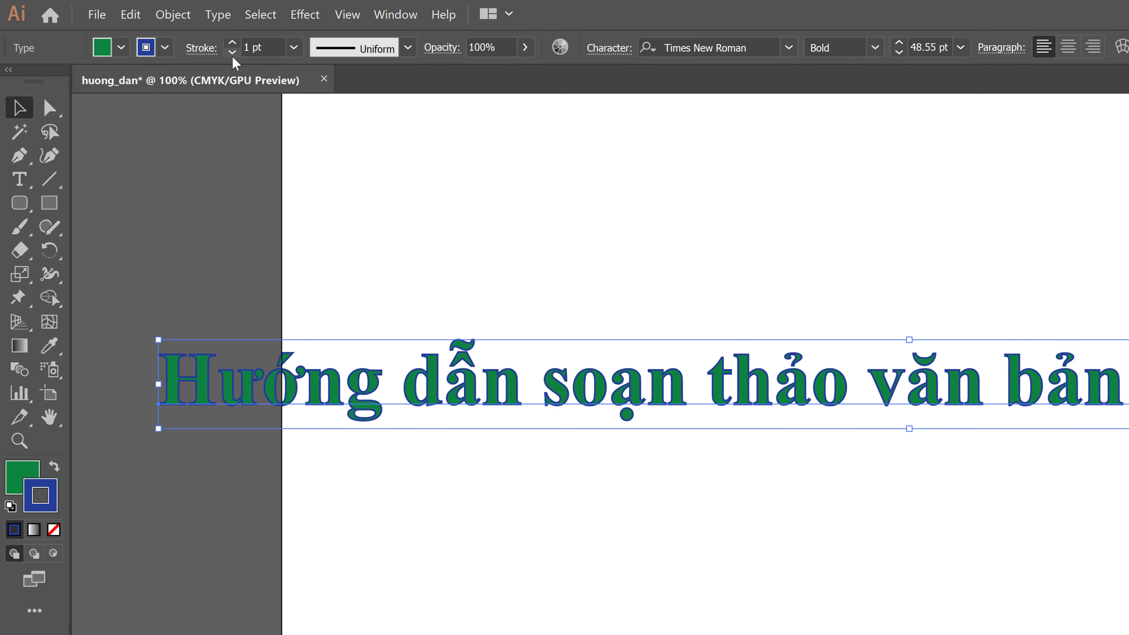
left_click(232, 43)
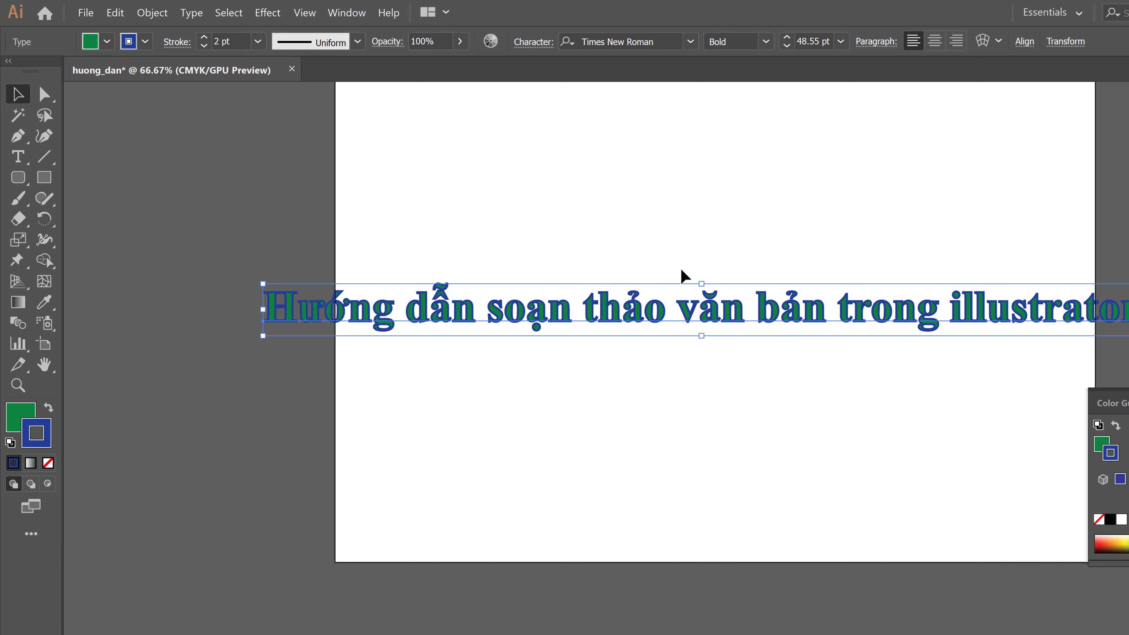
Delete the heading and draw a wide Lorem ipsum area text frame with the Type tool
scroll(683, 274, "up", 2)
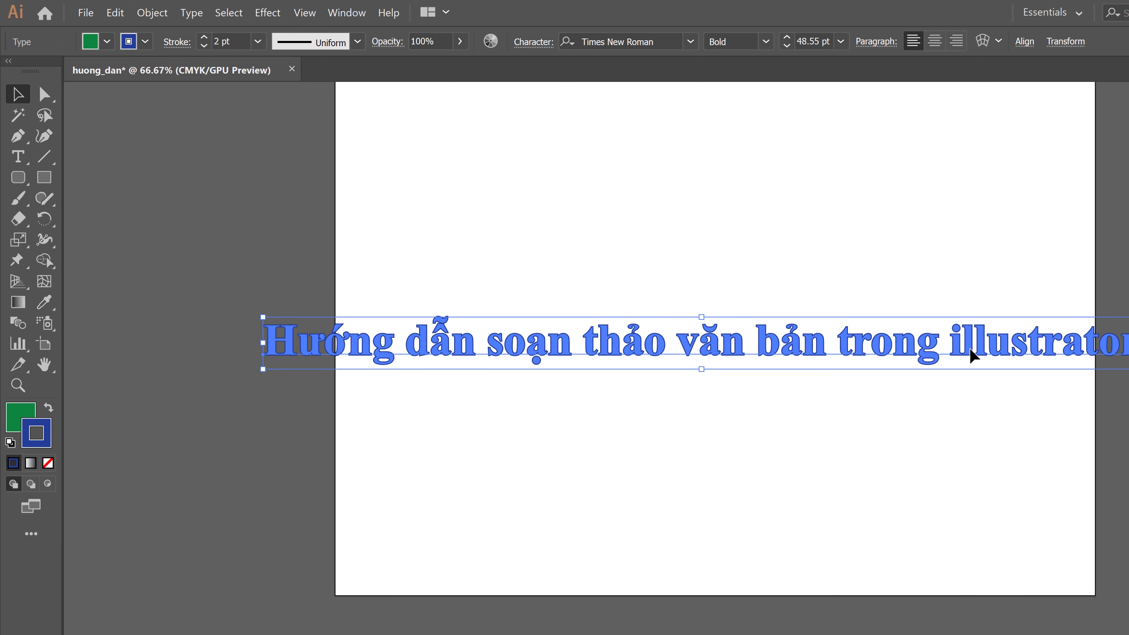
key("Delete")
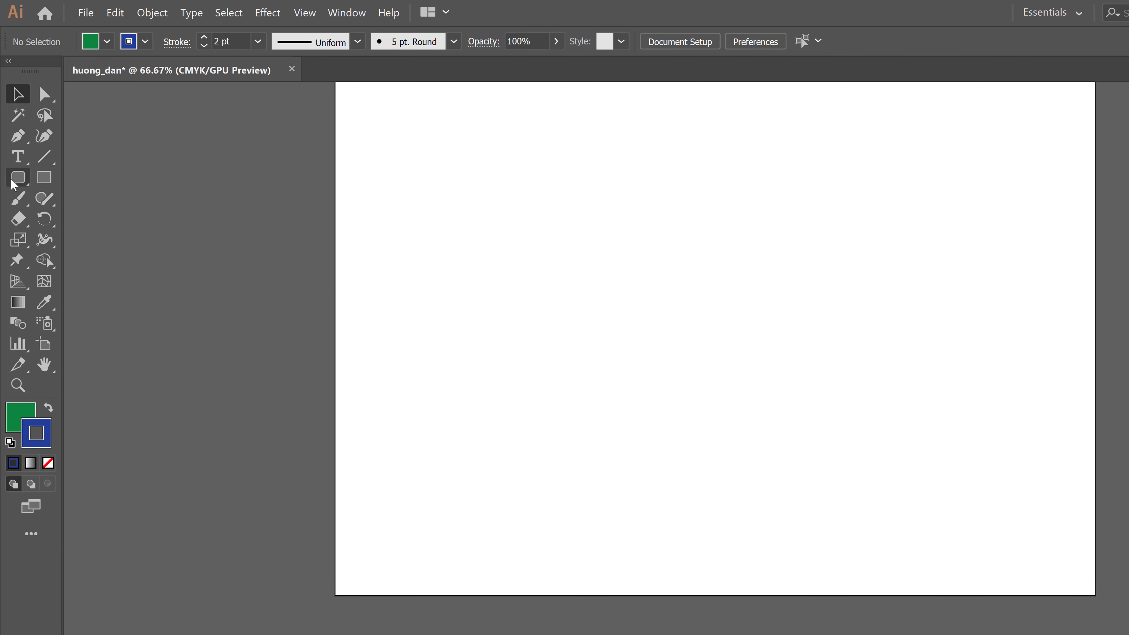
left_click(17, 156)
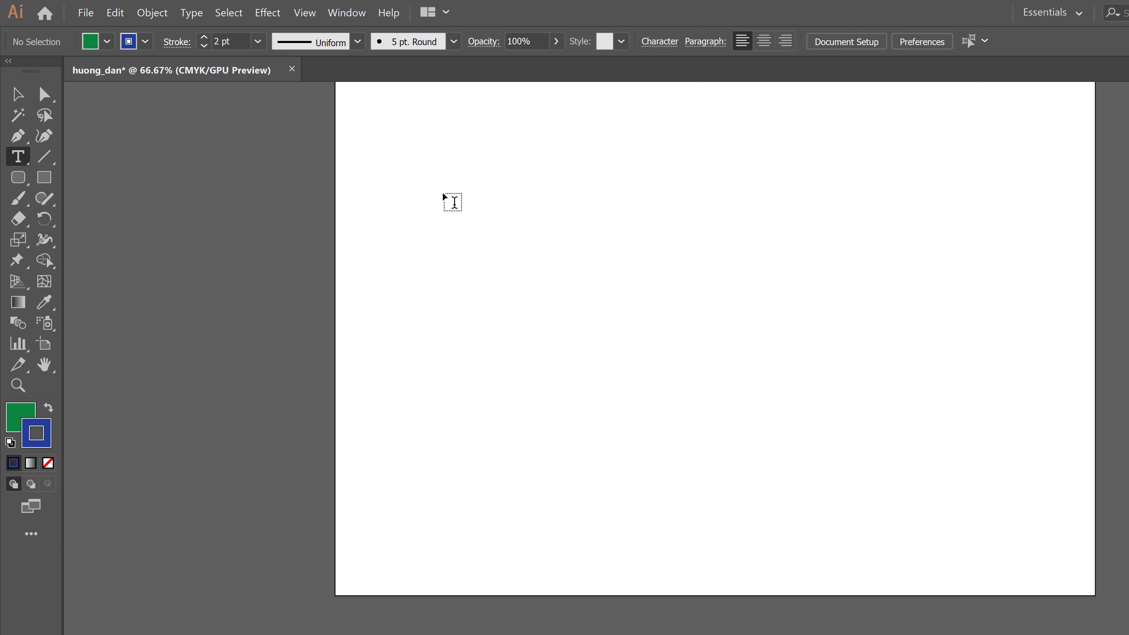
left_click_drag(443, 194, 874, 308)
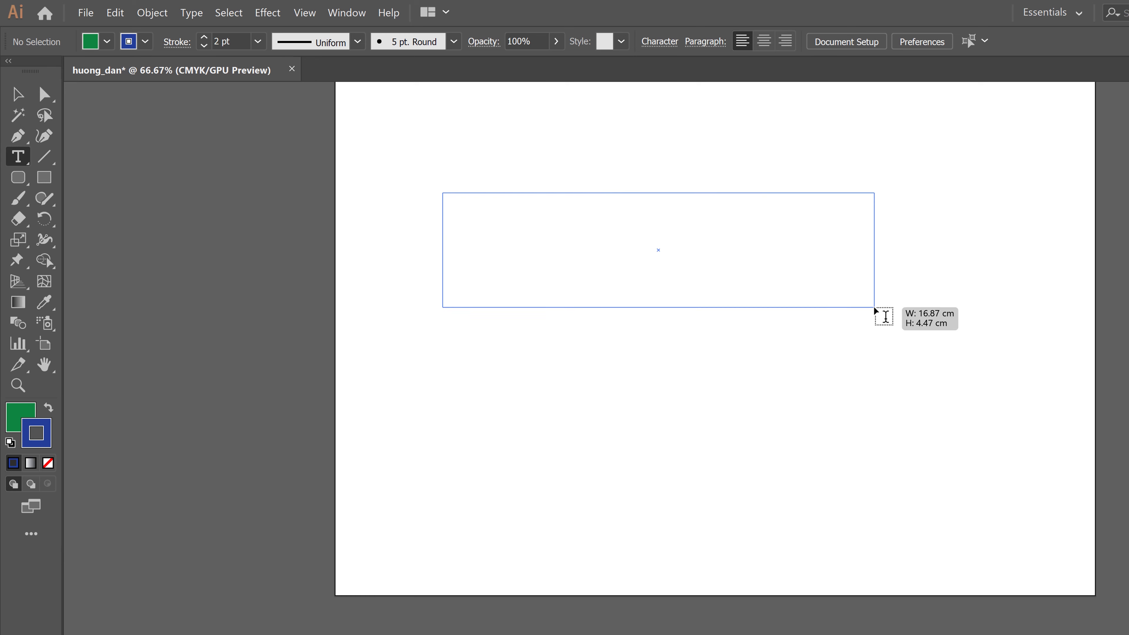
left_click_drag(875, 308, 973, 386)
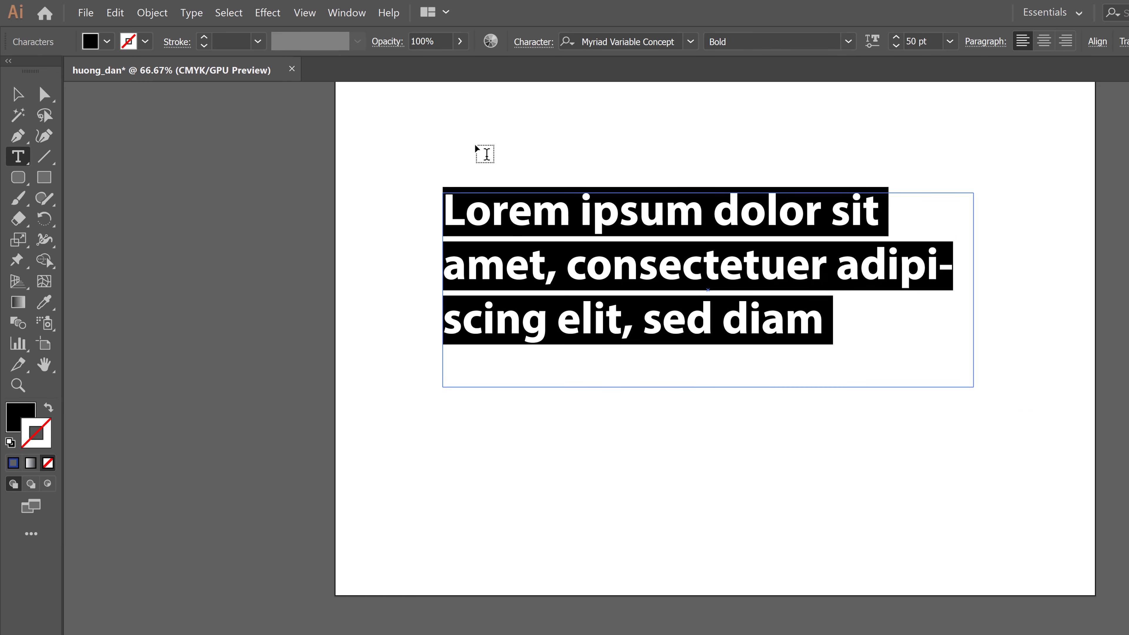
Search the font list for 'time ro' and apply Times New Roman Bold to the placeholder text
left_click(617, 43)
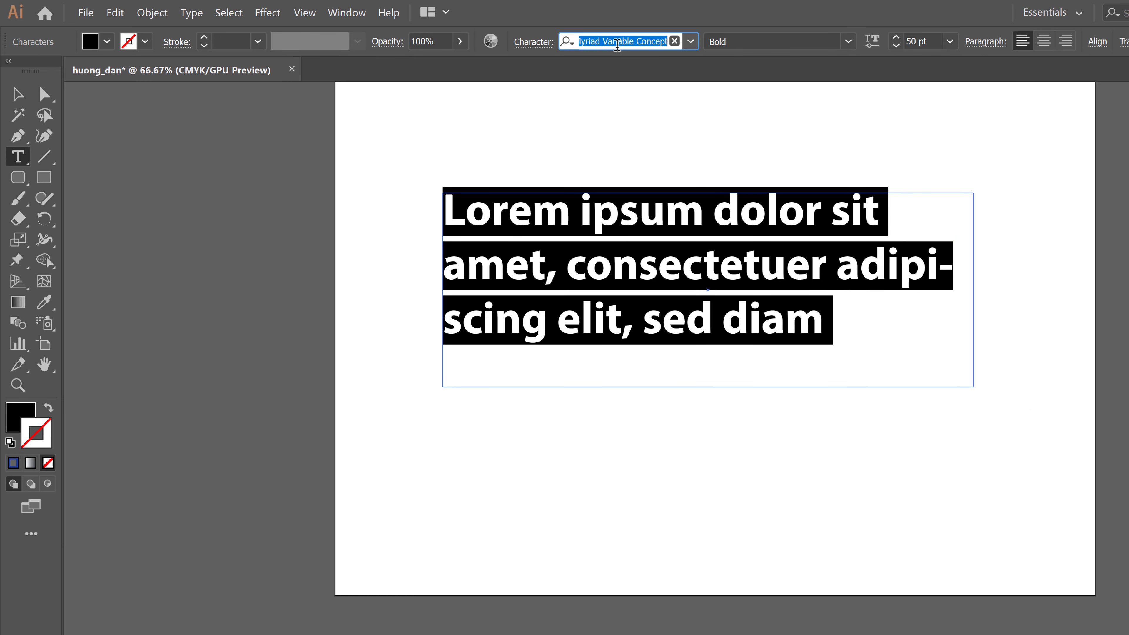
type("time")
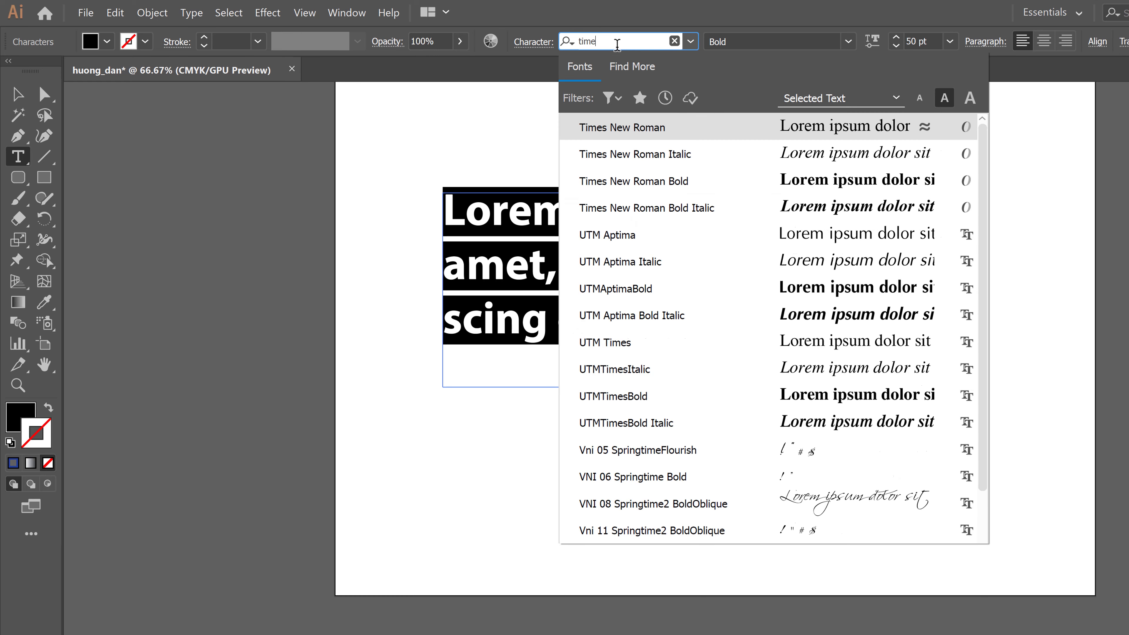
type("roman")
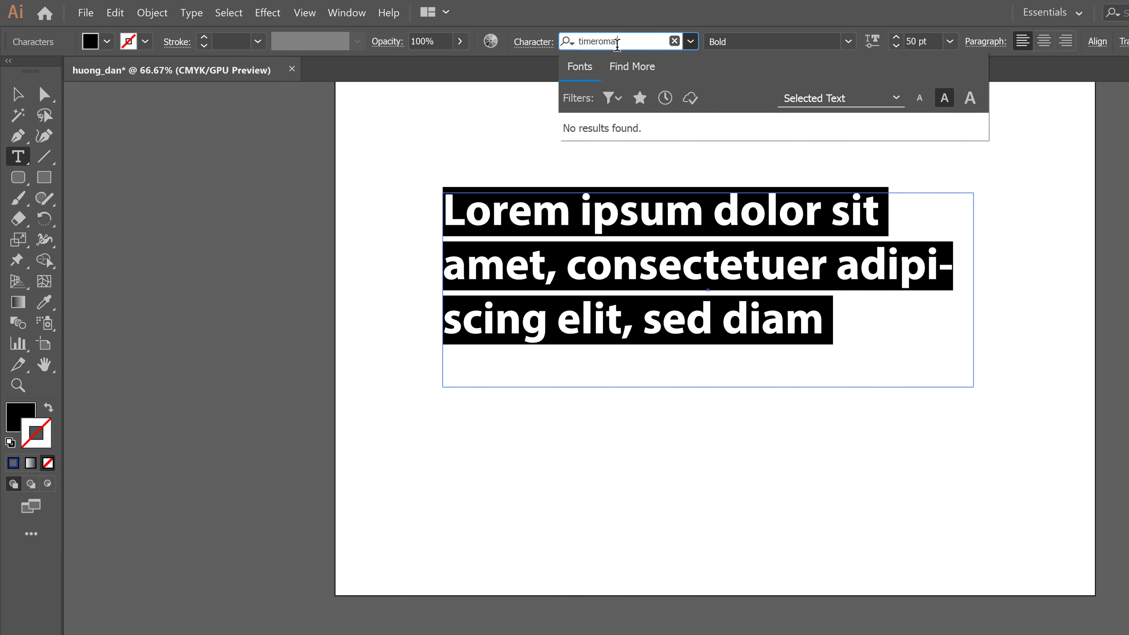
key("BackSpace")
type("ro")
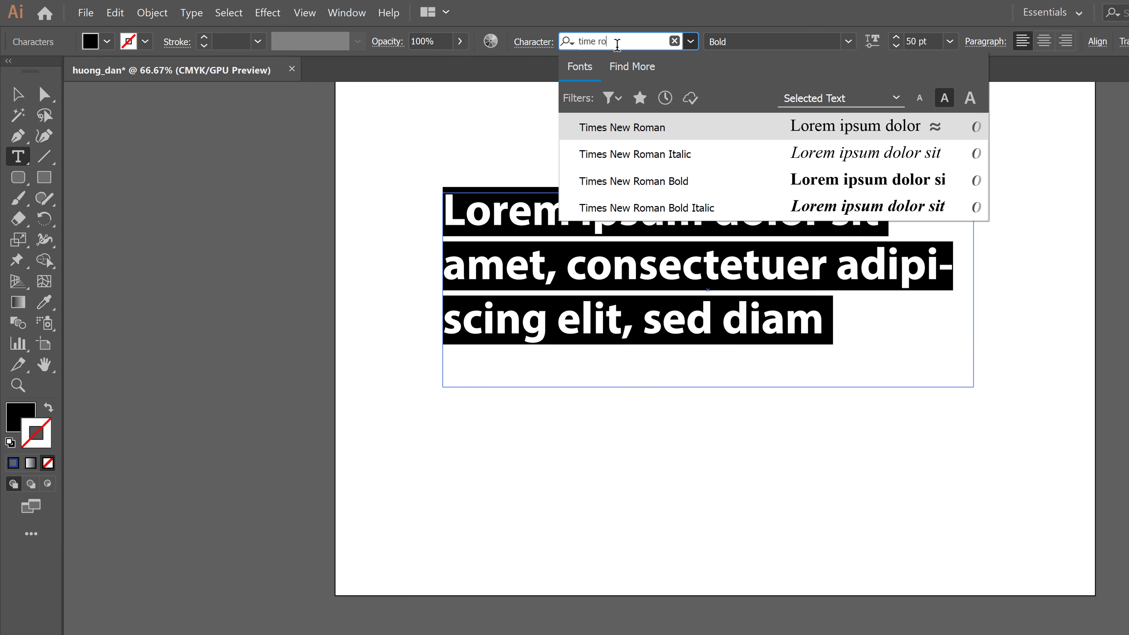
left_click(671, 181)
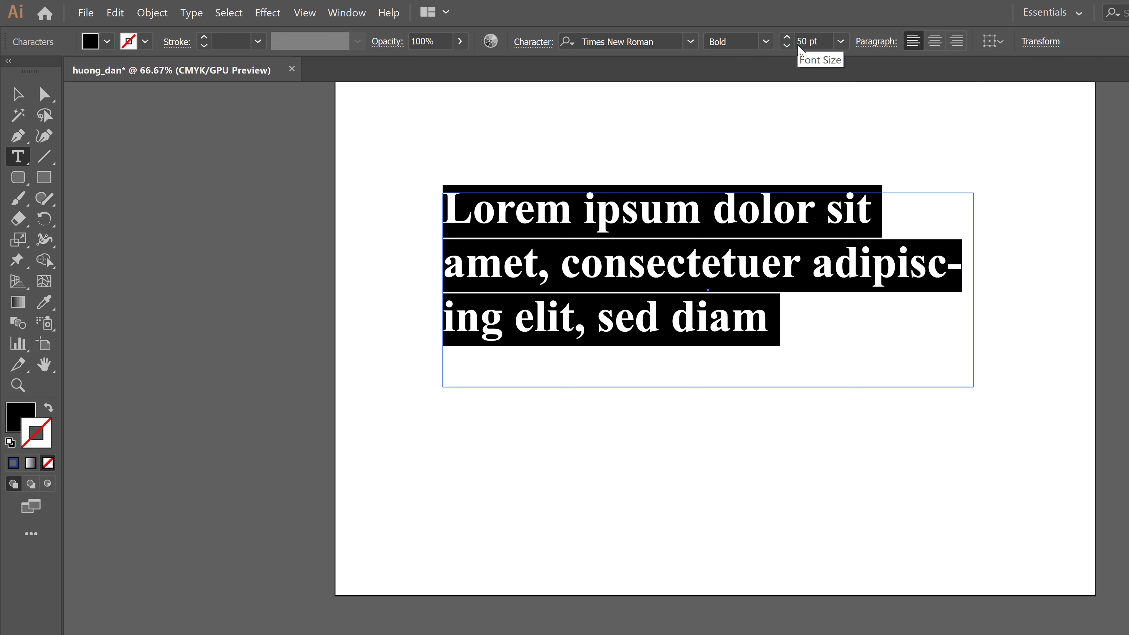
left_click(731, 273)
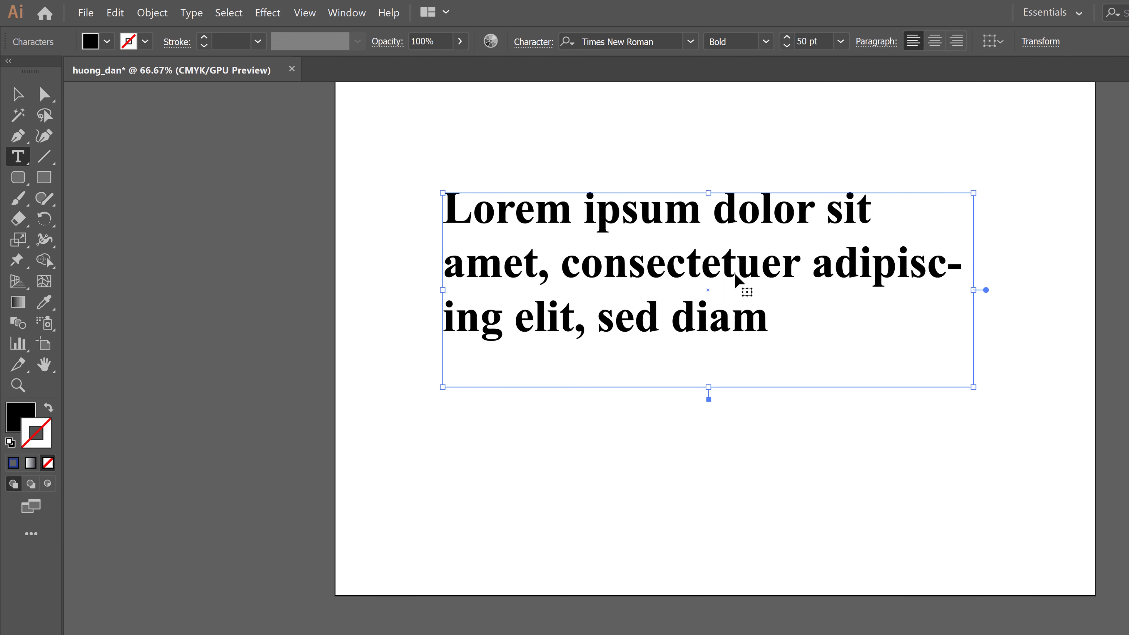
Replace the placeholder with 'Hướng dẫn soạn thảo văn bản với khung text box trong illustrator'
key("ctrl+a")
type("Hong")
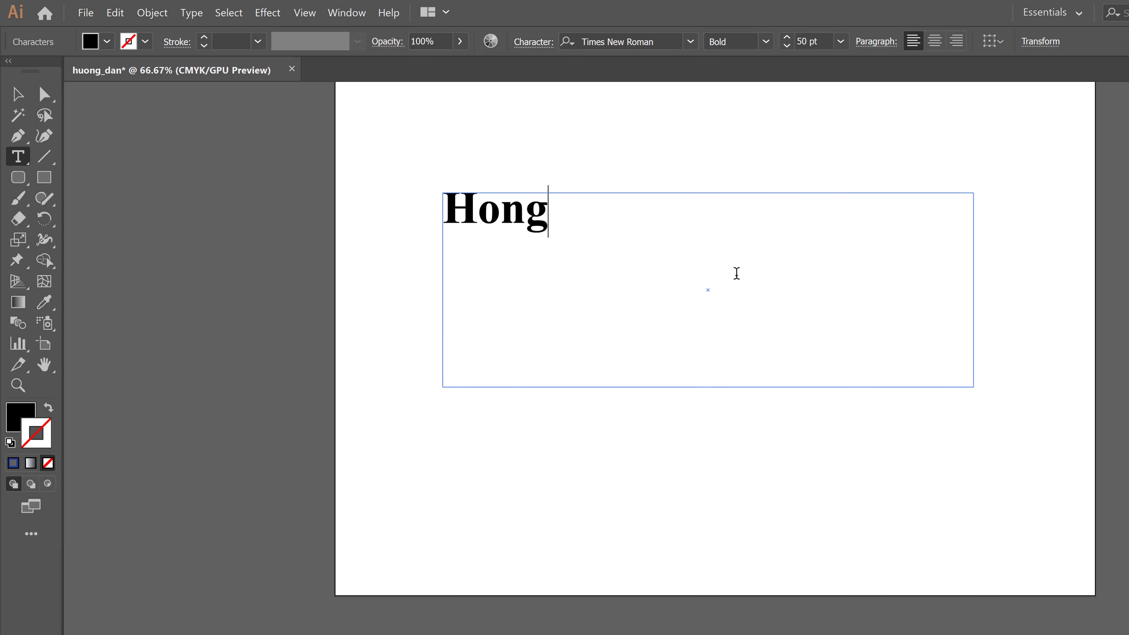
key("BackSpace")
key("BackSpace")
key("BackSpace")
type("ươngs daẫn ")
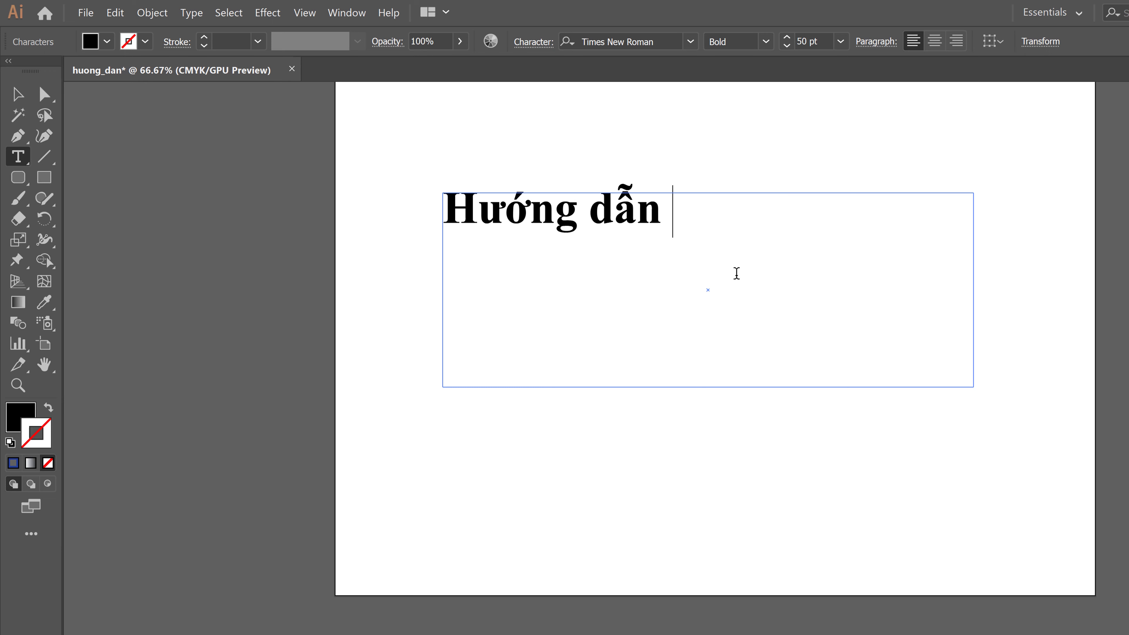
type("soaạn thoải")
key("BackSpace")
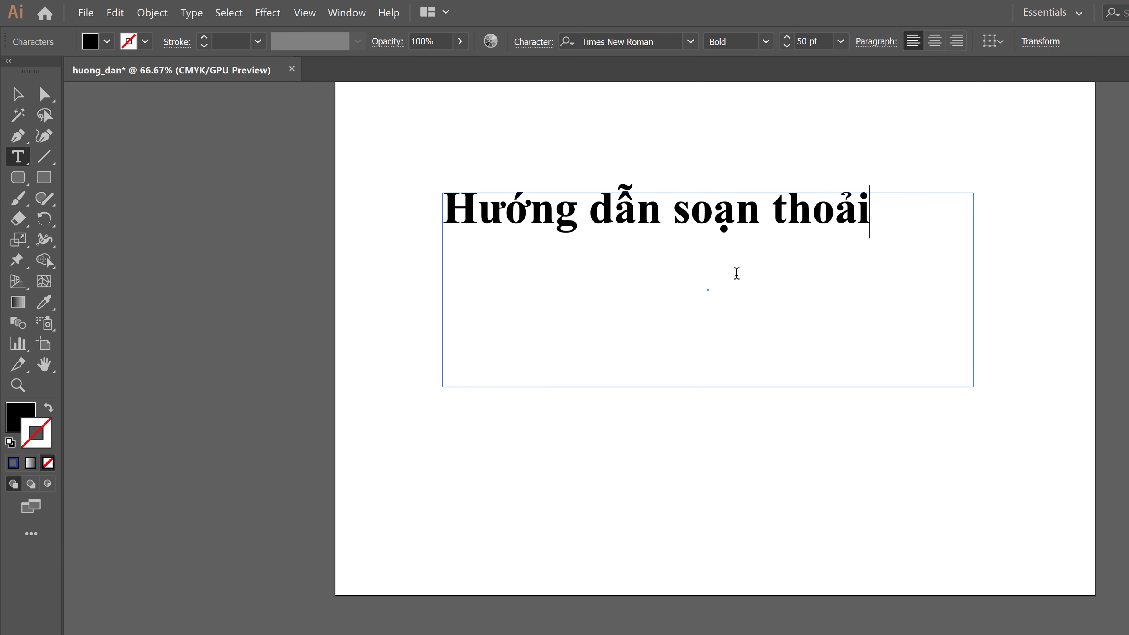
key("BackSpace")
key("BackSpace")
key("BackSpace")
type("aảo vaăn bản v")
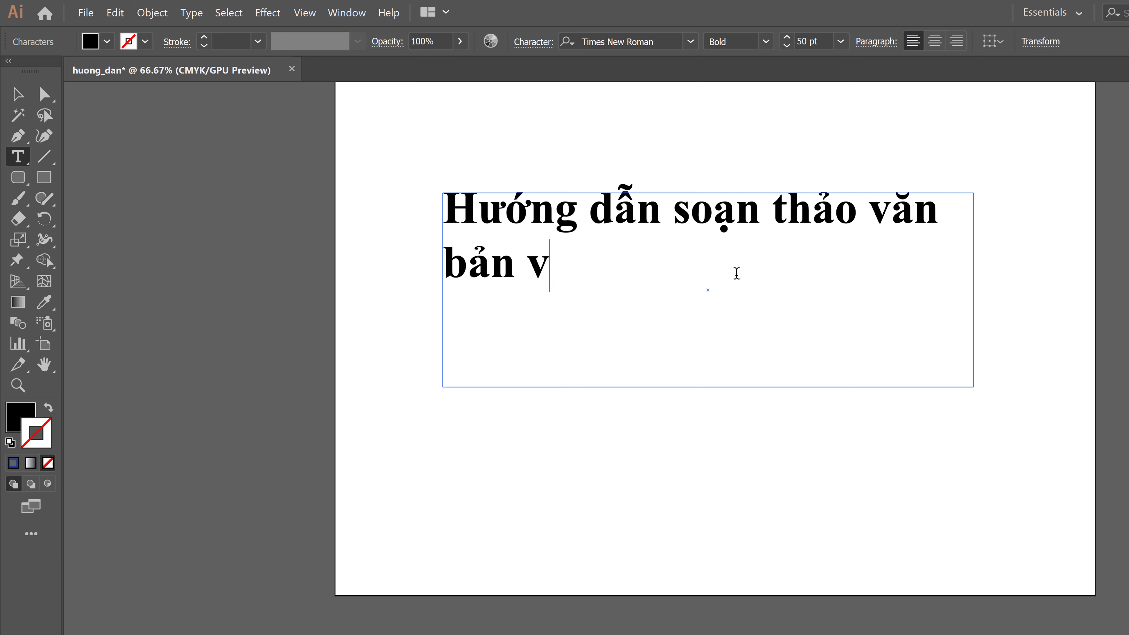
type("ới khung te")
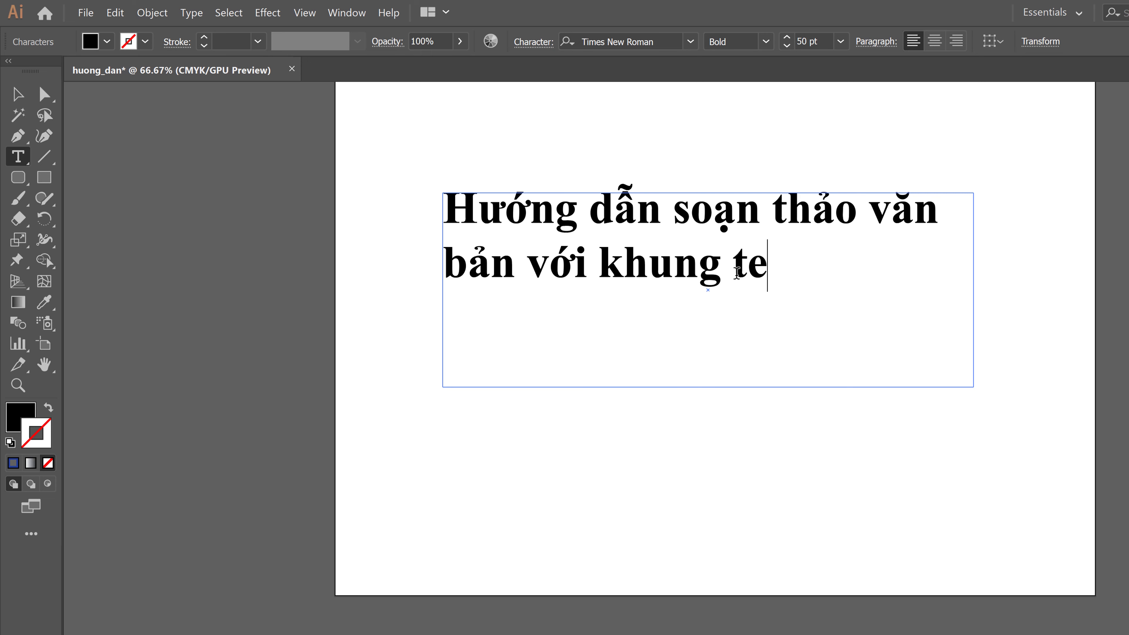
type("xtb")
key("BackSpace")
key("BackSpace")
type("t box")
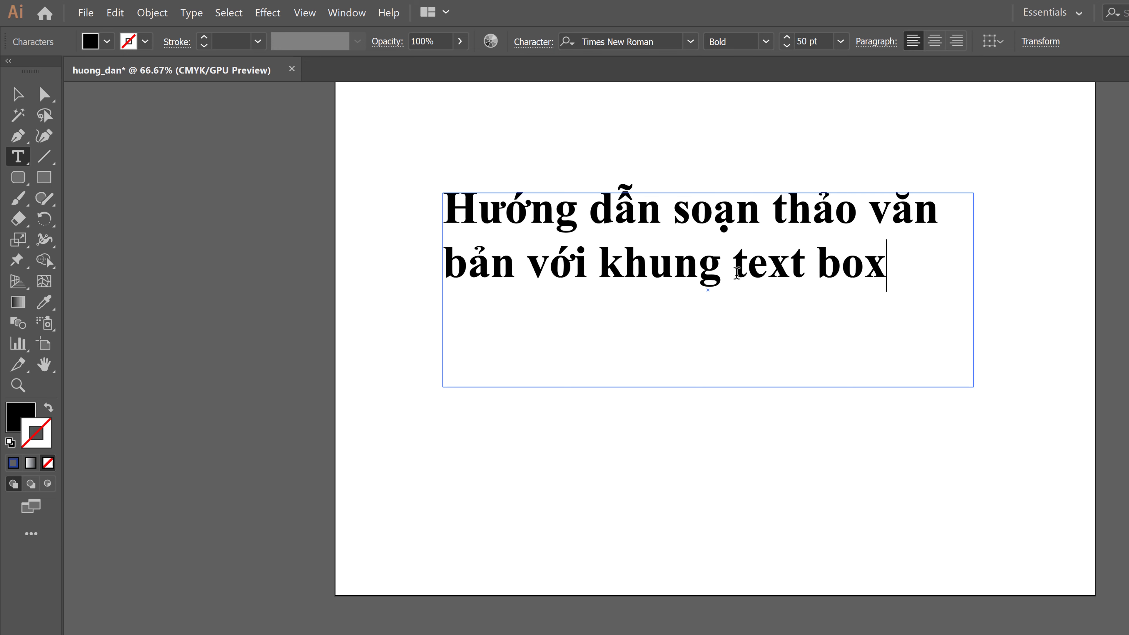
type("x trong illustrat")
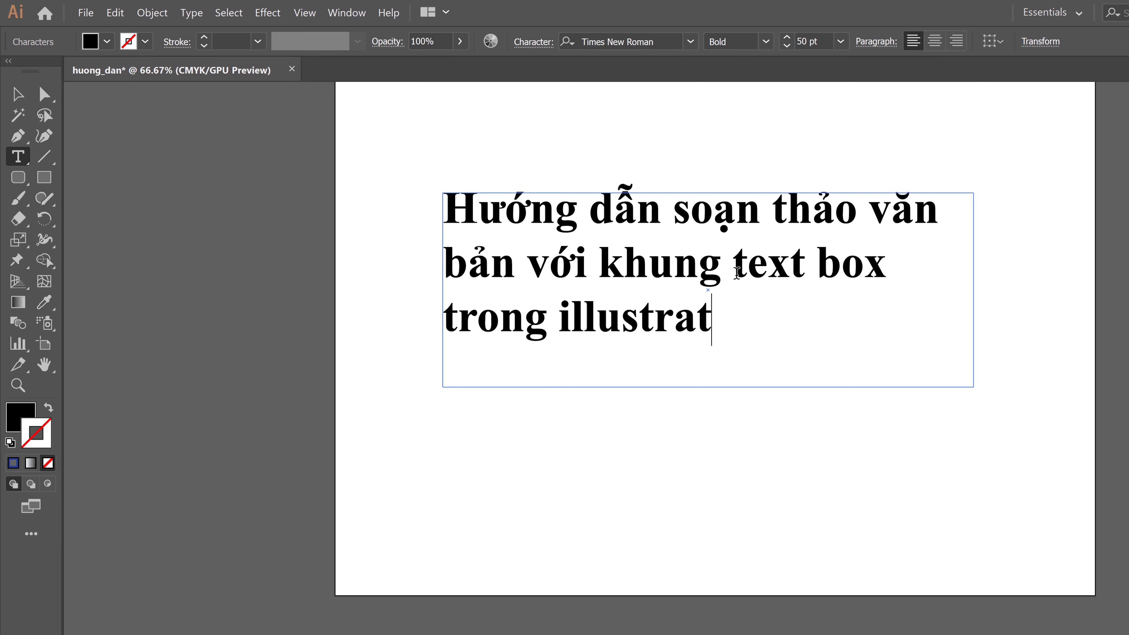
type("or")
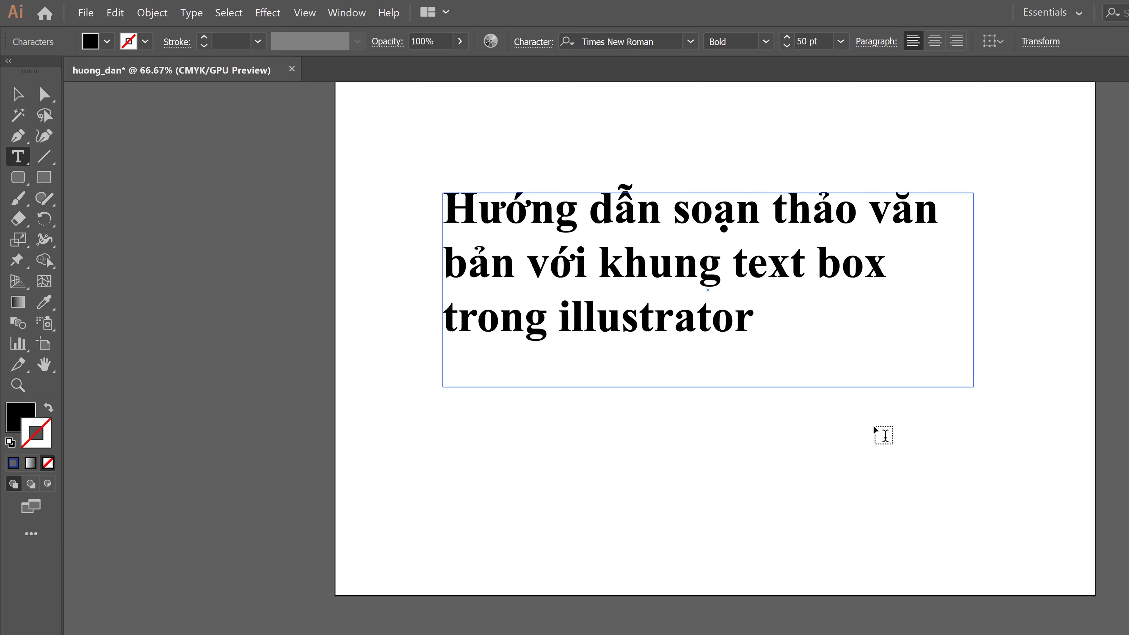
Continue the sentence with 'được soạn thảo bởi Tự Học Đồ Hoạ,'
type(".")
key("BackSpace")
type("với")
key("BackSpace")
key("BackSpace")
key("BackSpace")
type("cun")
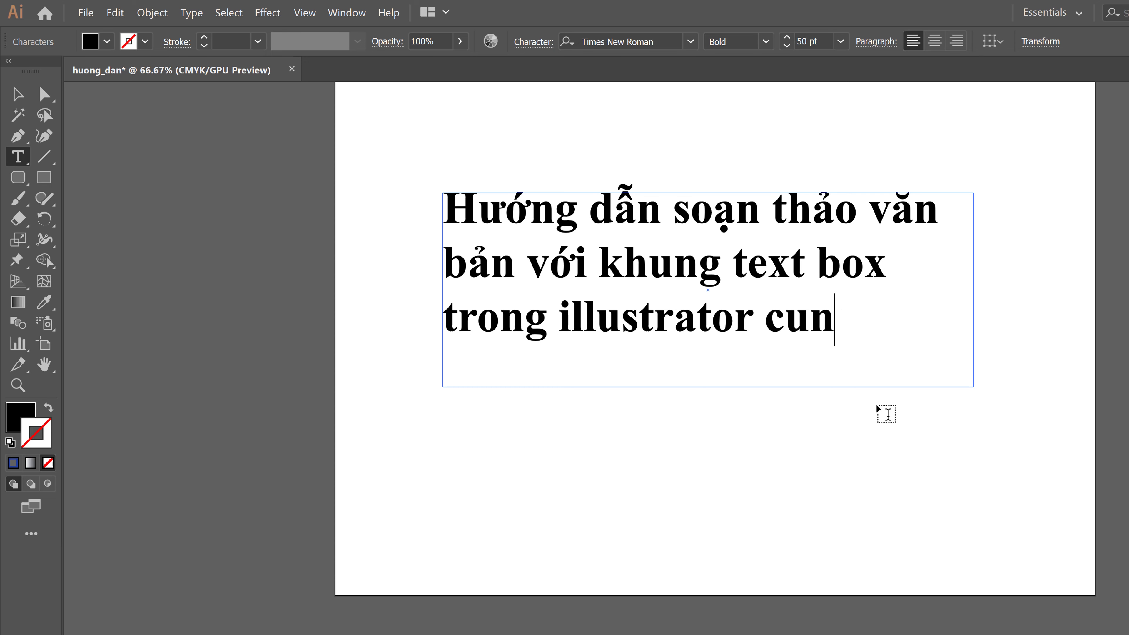
type("g Tưj")
key("BackSpace")
key("BackSpace")
key("BackSpace")
type("r")
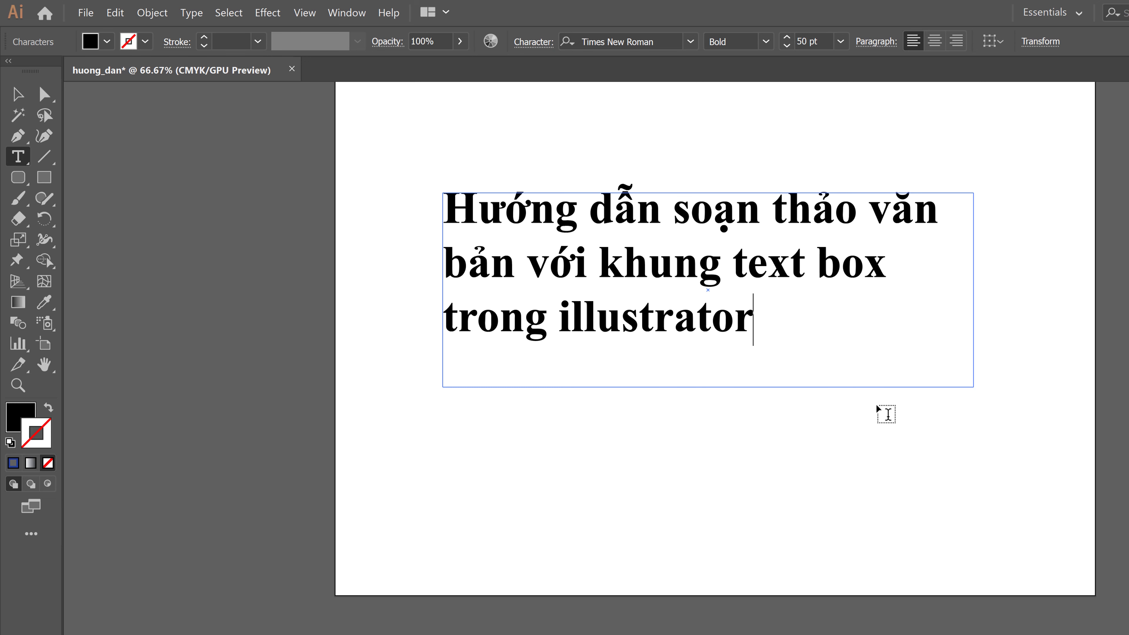
type(" được soạn thảo bởi")
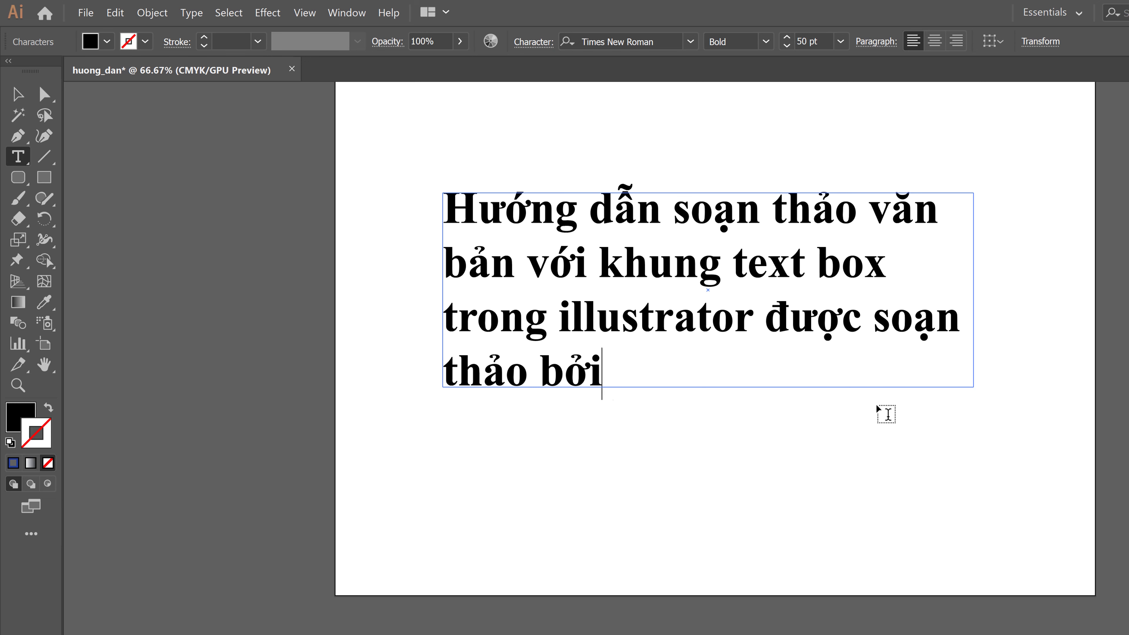
type(" tự học đồ ho")
key("BackSpace")
key("BackSpace")
key("BackSpace")
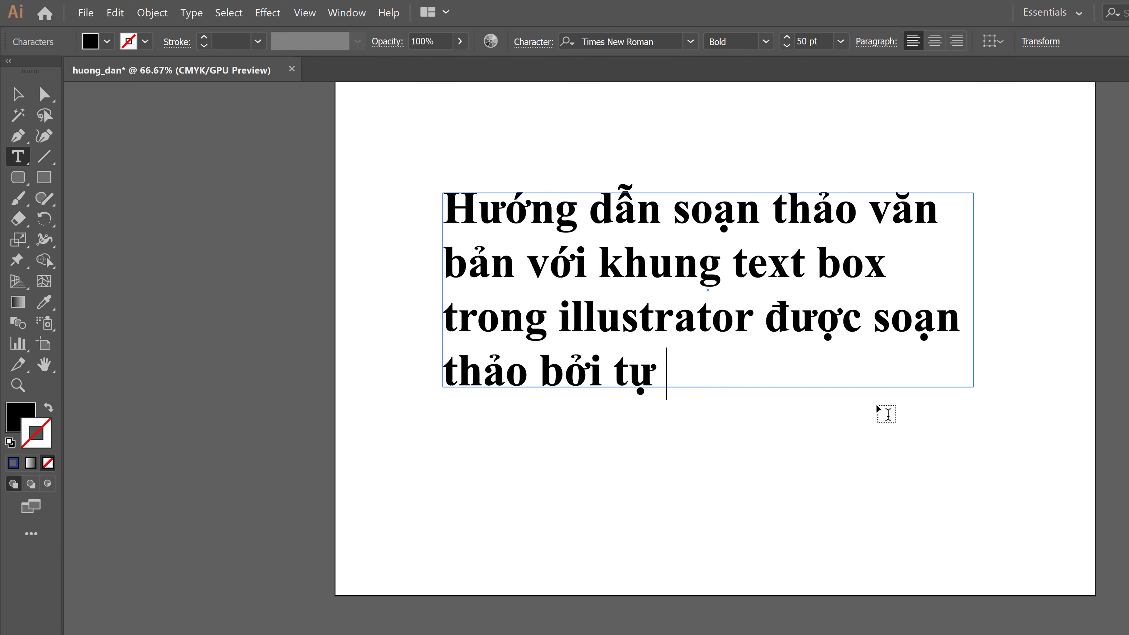
key("BackSpace")
key("BackSpace")
key("BackSpace")
type("Tự Học Đồ Hoạ, C")
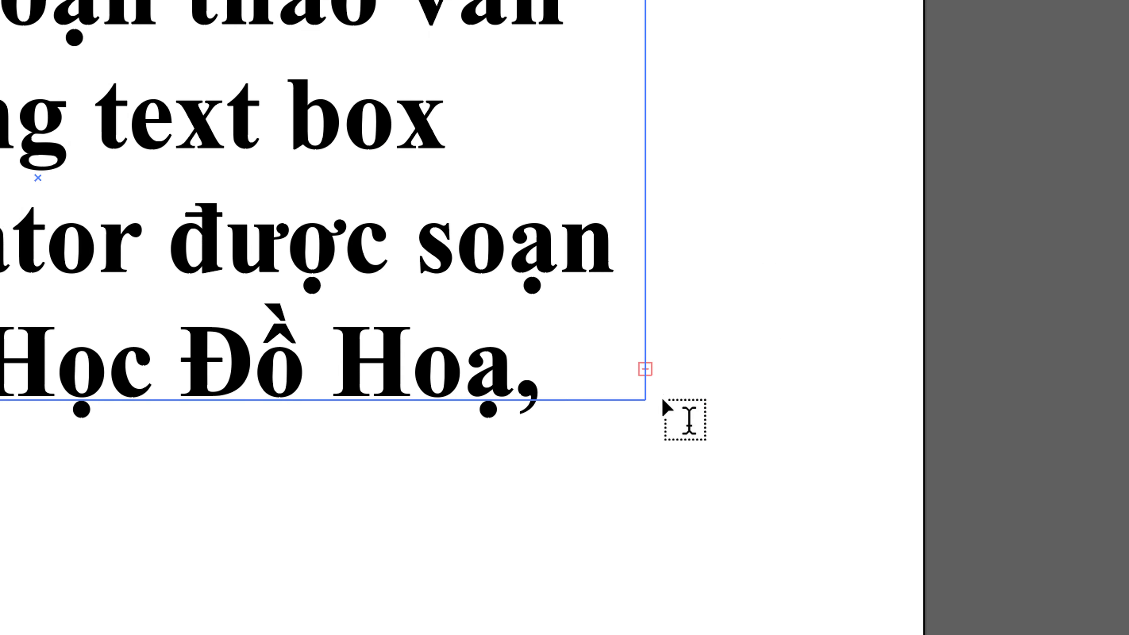
Stretch the paragraph frame slightly taller, hide the bounding box, and load the overflow text
key("Escape")
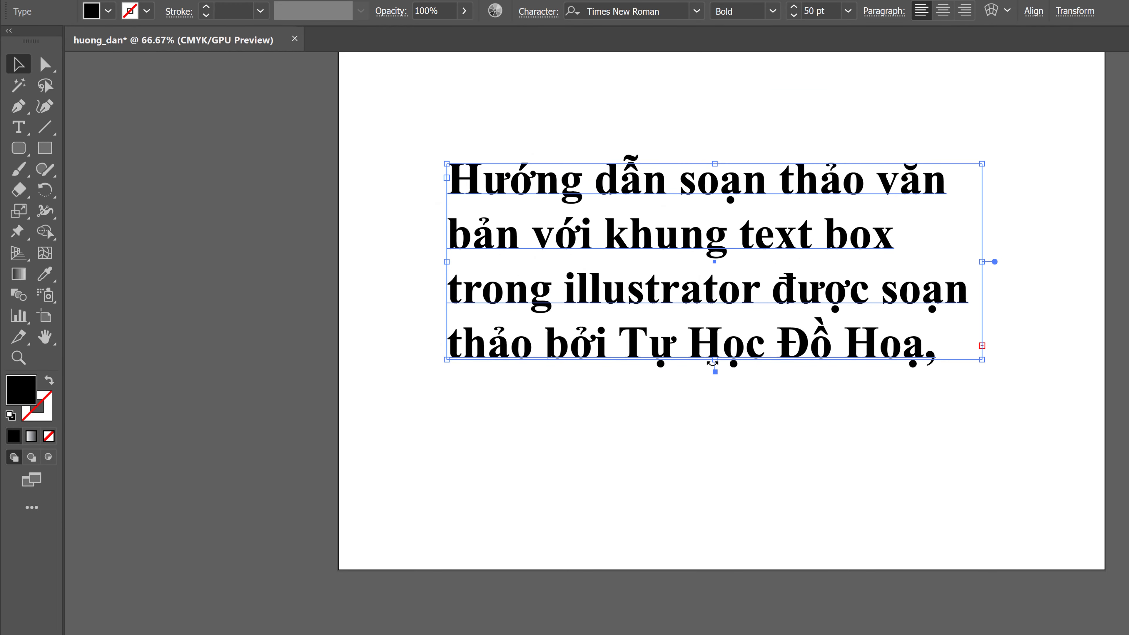
mouse_move(714, 359)
left_mouse_down()
mouse_move(718, 454)
mouse_move(725, 374)
mouse_move(716, 410)
mouse_move(715, 373)
left_mouse_up()
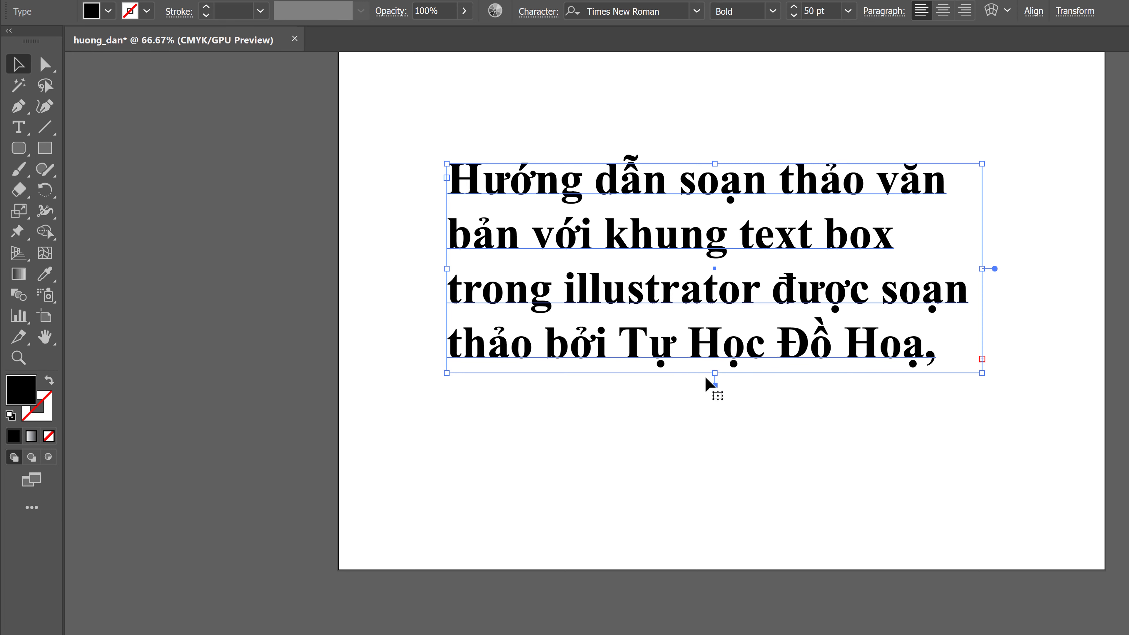
mouse_move(715, 377)
left_mouse_down()
mouse_move(714, 488)
mouse_move(714, 356)
mouse_move(715, 368)
left_mouse_up()
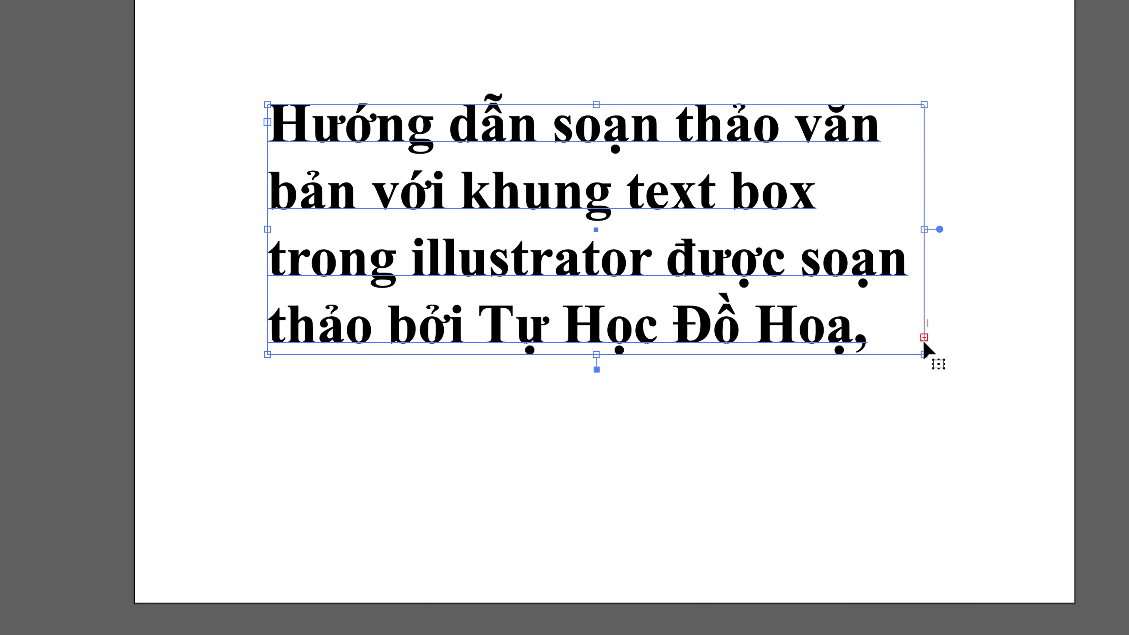
key("shift+ctrl+b")
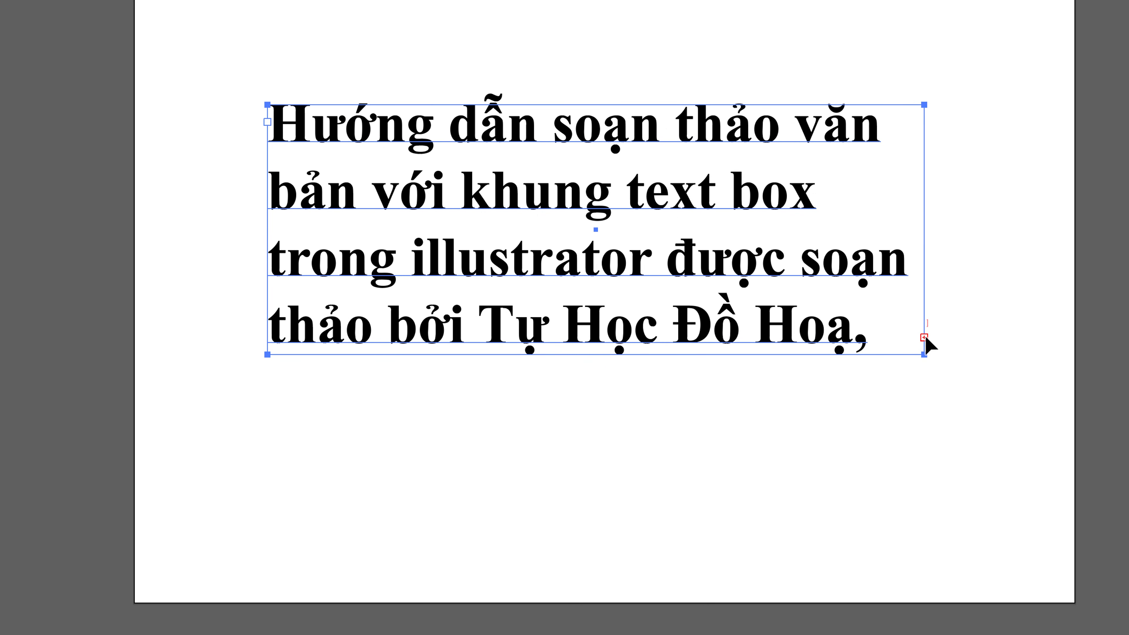
left_click(923, 337)
Flow the overflow into a new frame below, fix 'hoà' to 'hoạ', and move both frames lower right
left_click_drag(268, 392, 920, 538)
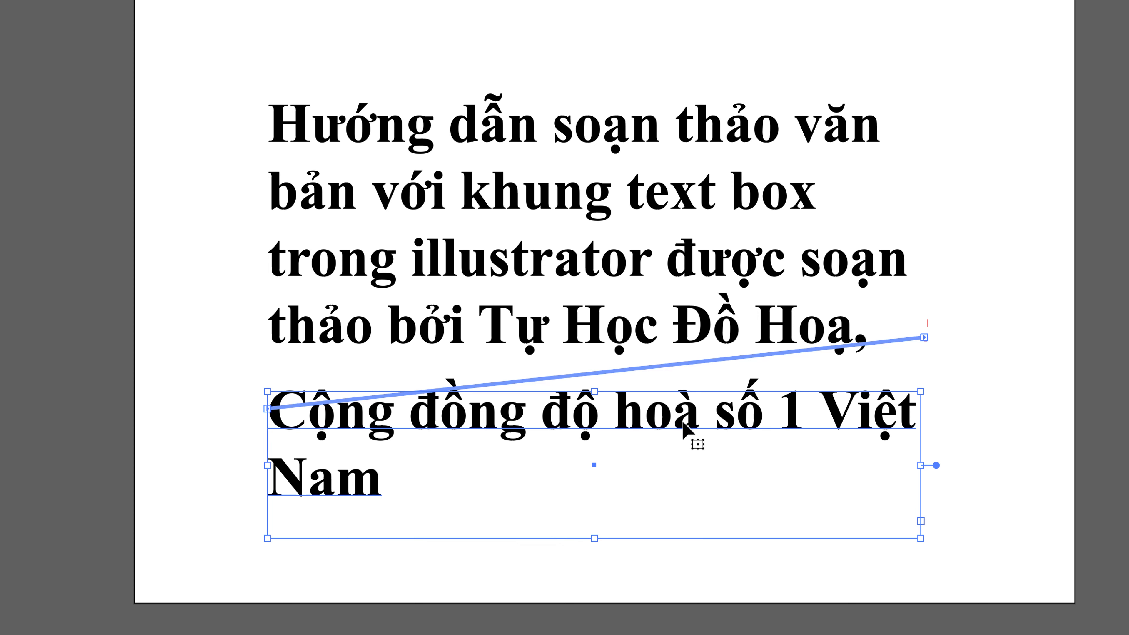
double_click(693, 419)
left_click_drag(698, 419, 657, 418)
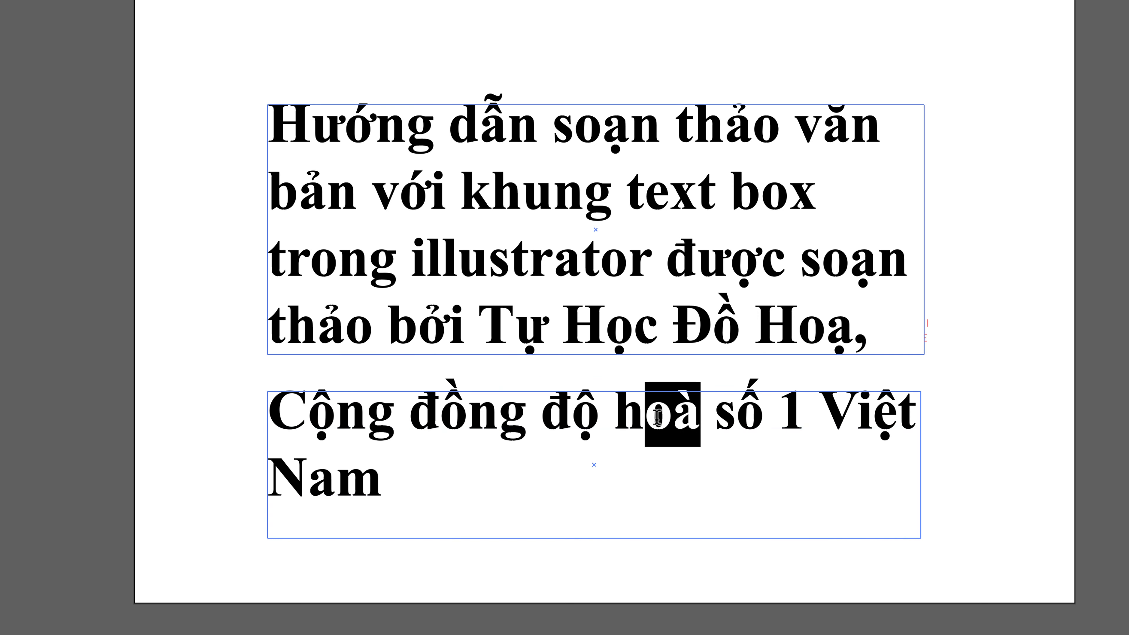
type("oa")
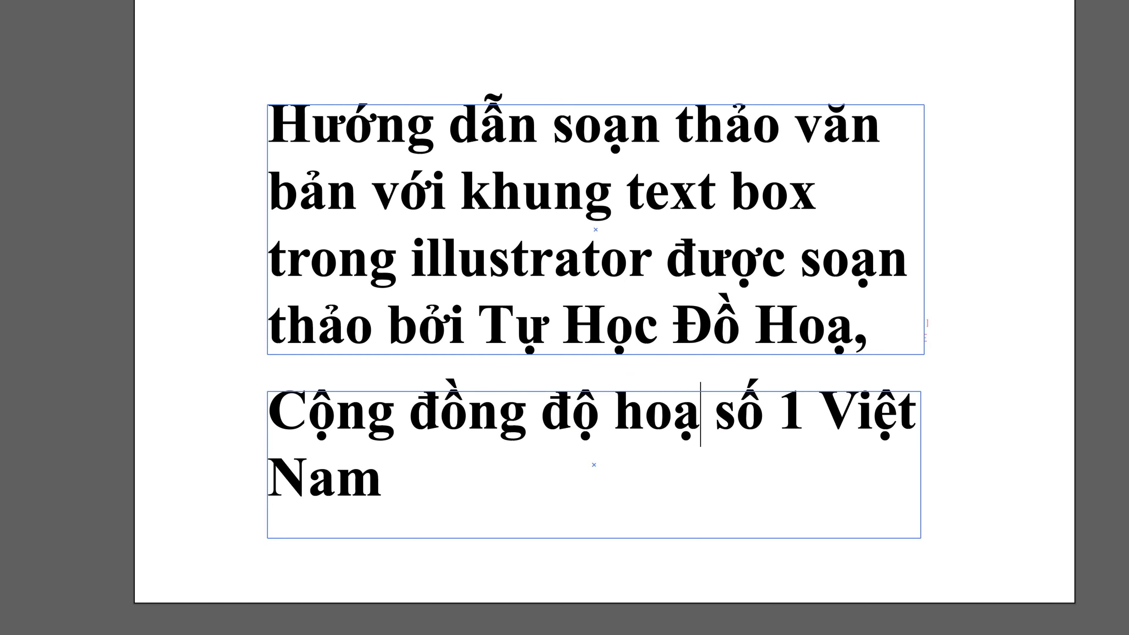
key("Escape")
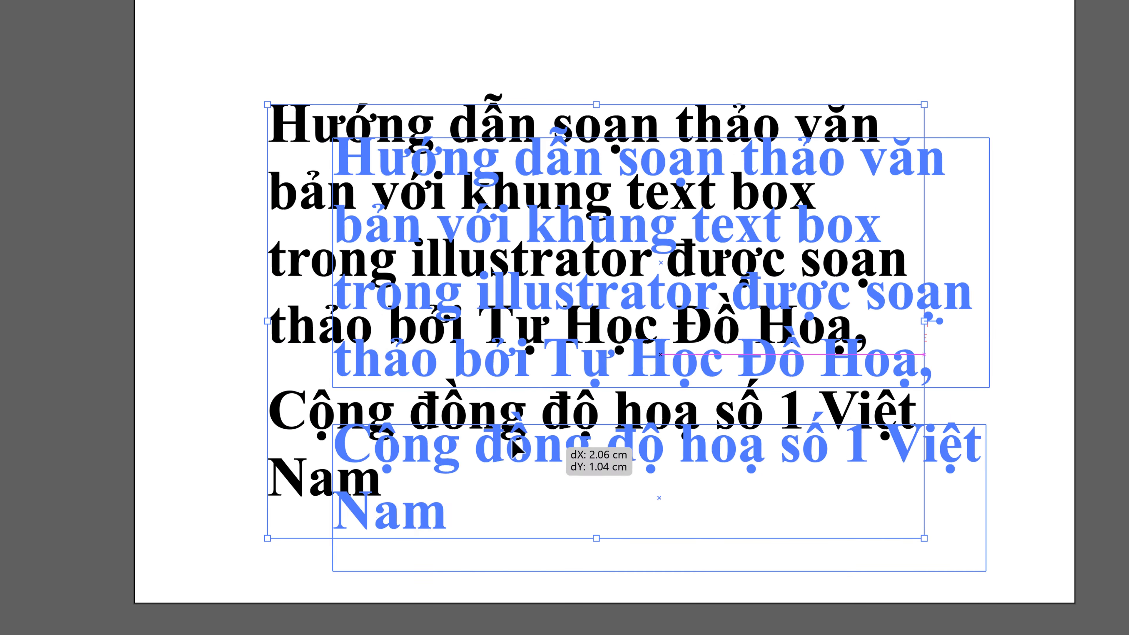
left_click_drag(442, 406, 770, 454)
mouse_move(675, 492)
left_mouse_down()
mouse_move(496, 354)
mouse_move(679, 457)
left_mouse_up()
Insert 'Nội dung' after 'illustrator.' in the first text frame
left_click(644, 185)
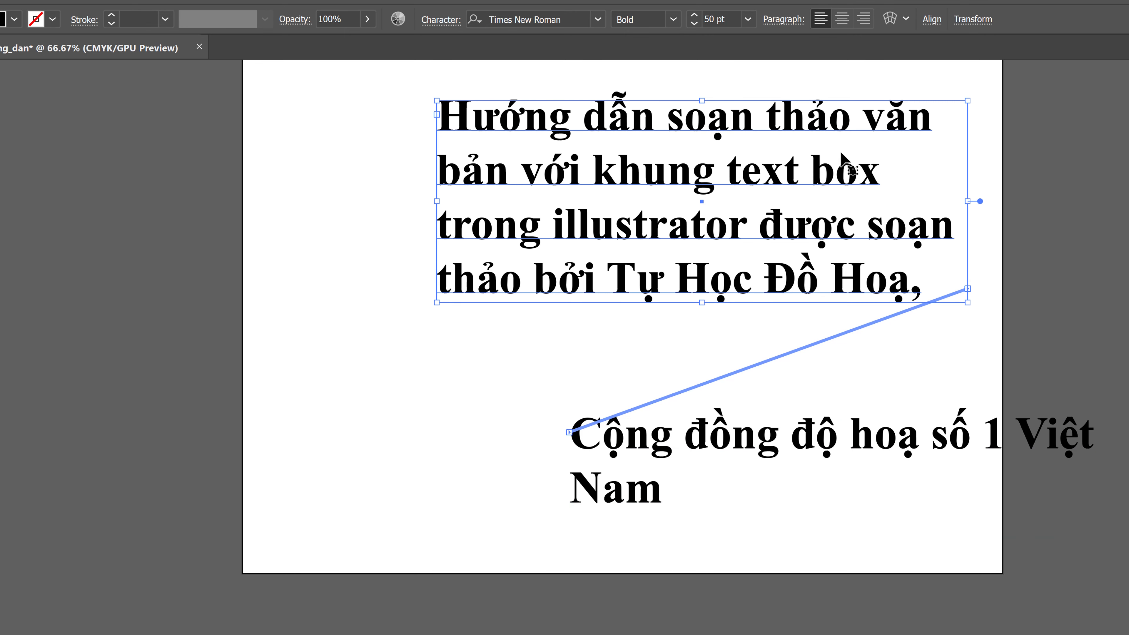
key("t")
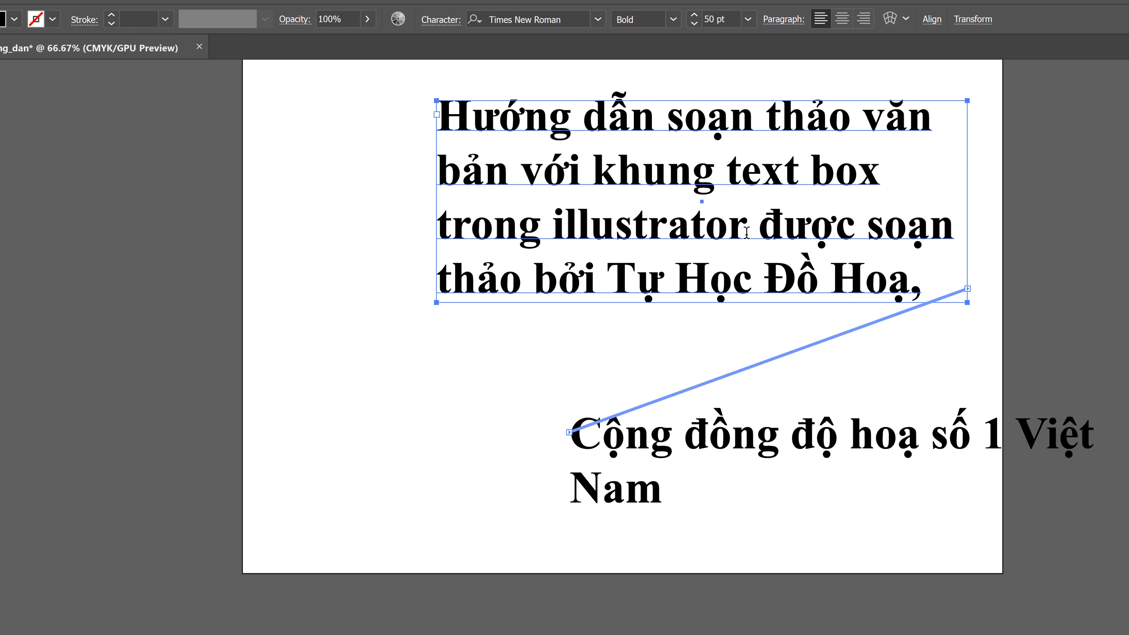
left_click(747, 231)
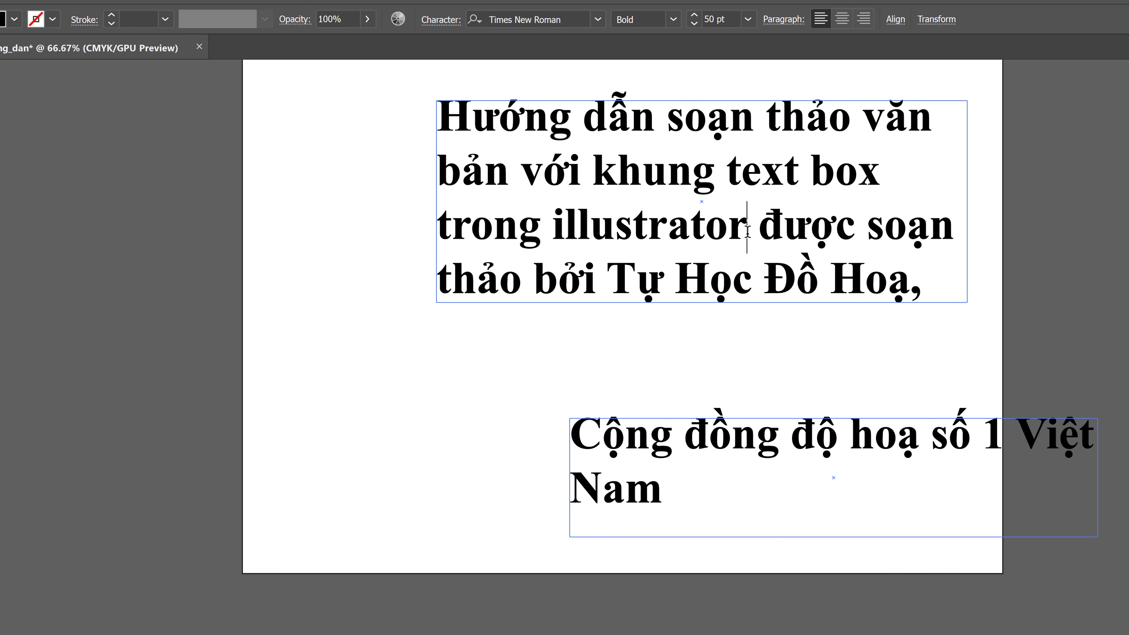
type("Nội dung")
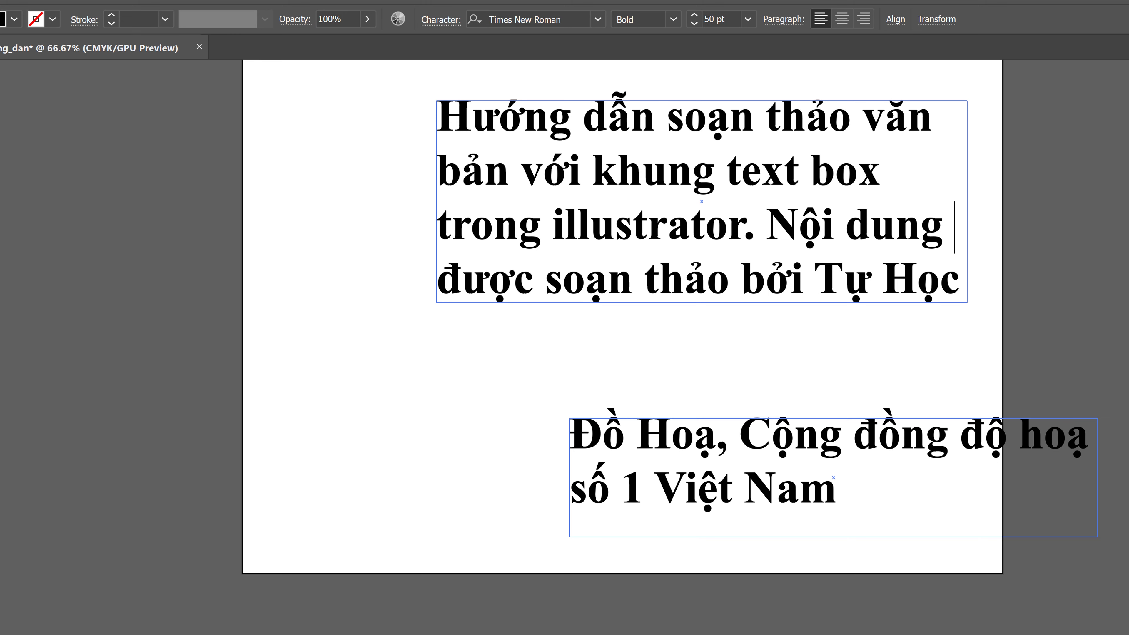
key("Escape")
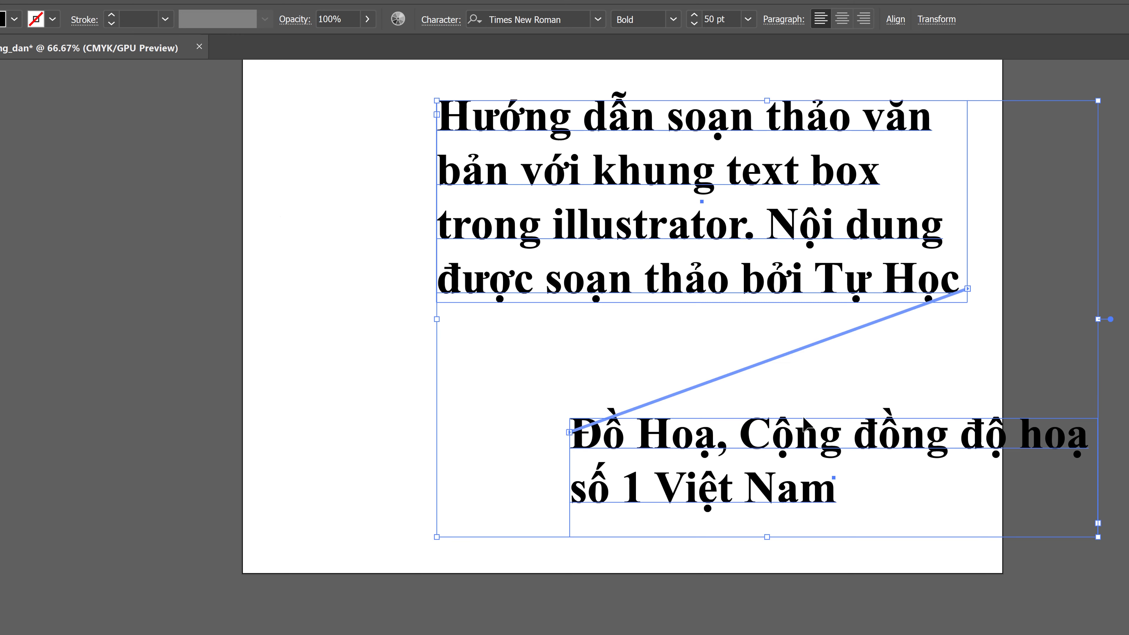
Align the lower frame under the upper one and shift both frames up-left together
left_click(886, 399)
left_click_drag(904, 420, 763, 411)
scroll(768, 405, "up", 1)
scroll(772, 408, "up", 1)
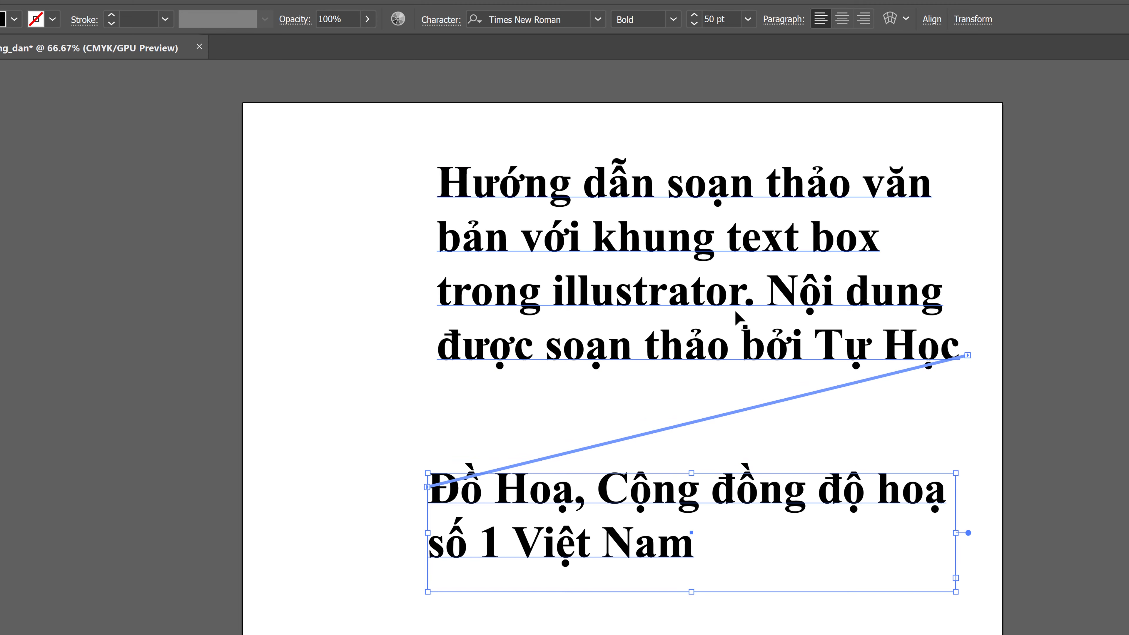
mouse_move(409, 143)
left_mouse_down()
mouse_move(730, 311)
mouse_move(972, 562)
left_mouse_up()
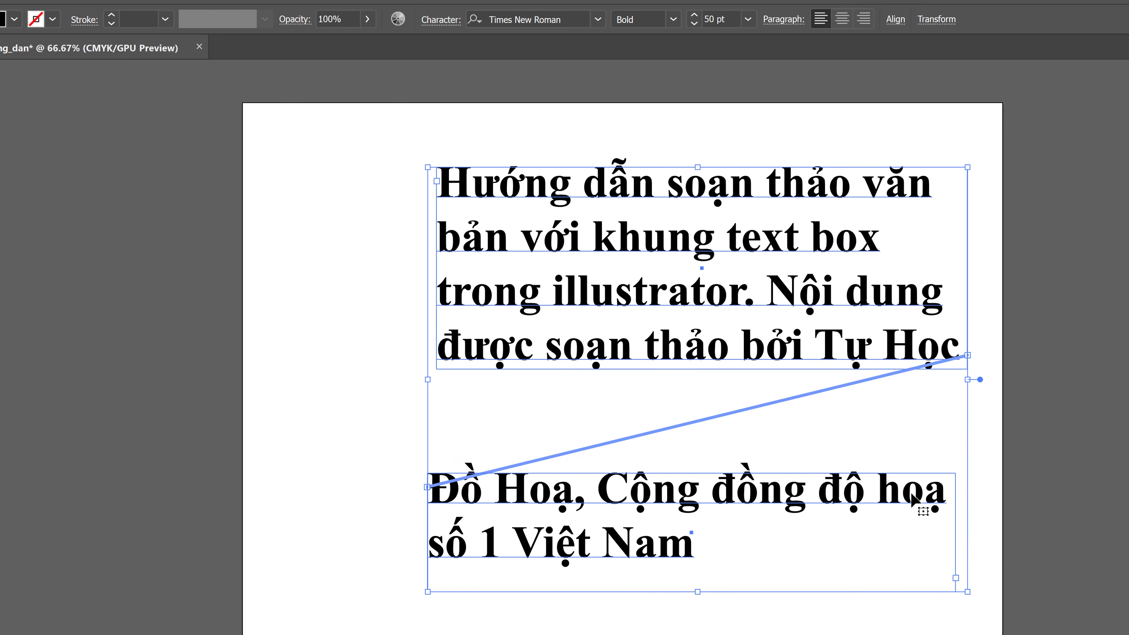
mouse_move(917, 499)
left_mouse_down()
mouse_move(834, 485)
mouse_move(827, 469)
left_mouse_up()
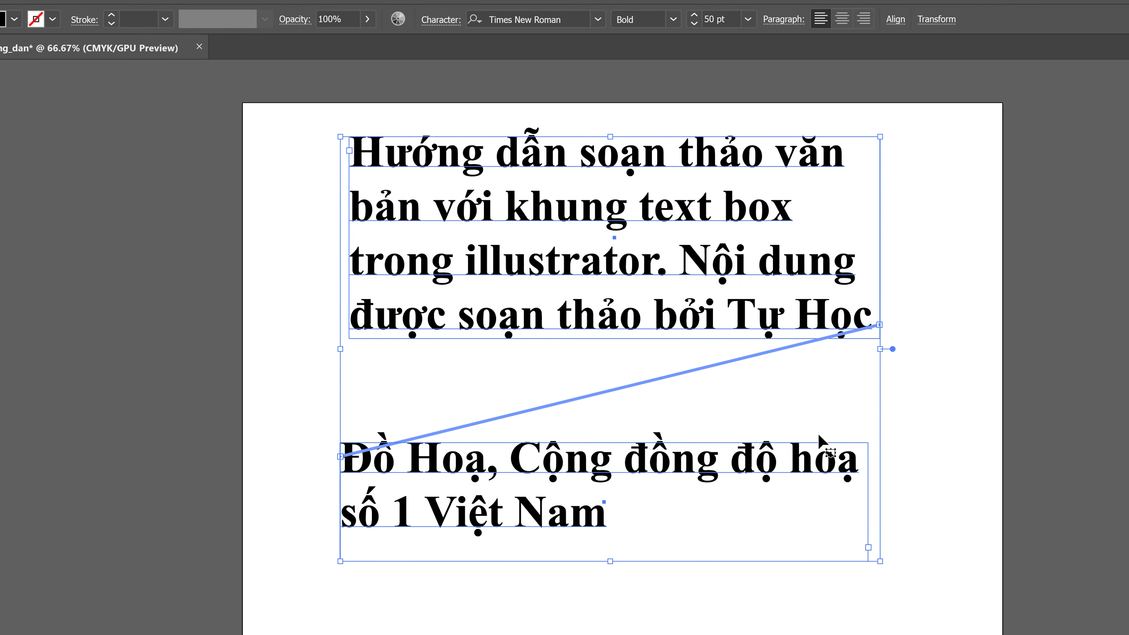
Select the upper frame, check its Times New Roman Bold 50 pt settings, and show the Character panel
left_click(941, 298)
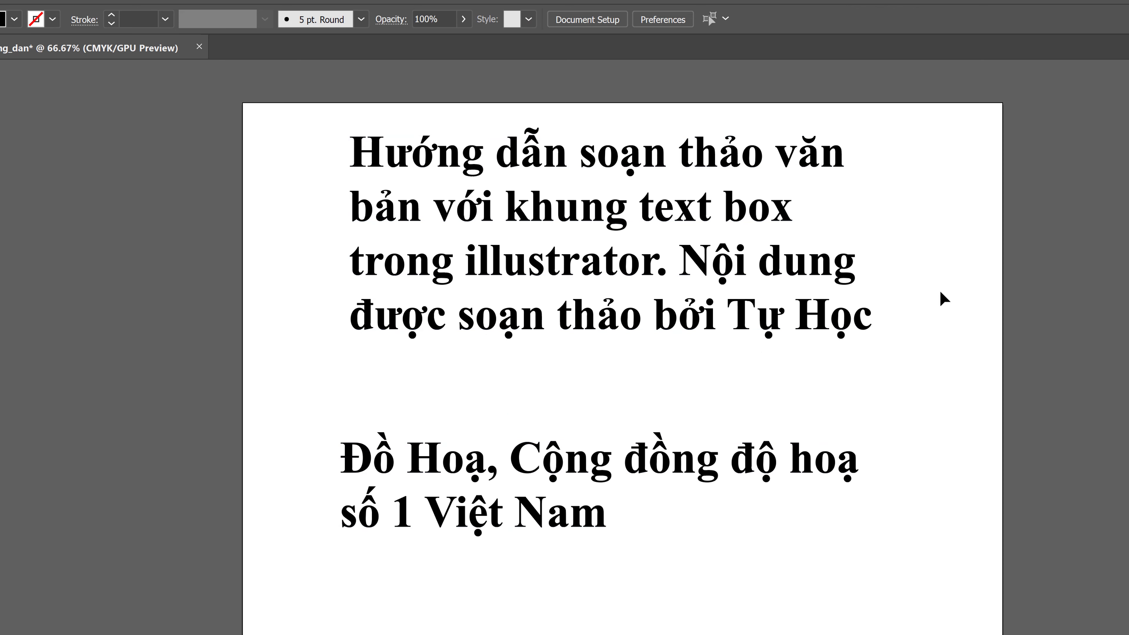
left_click(671, 221)
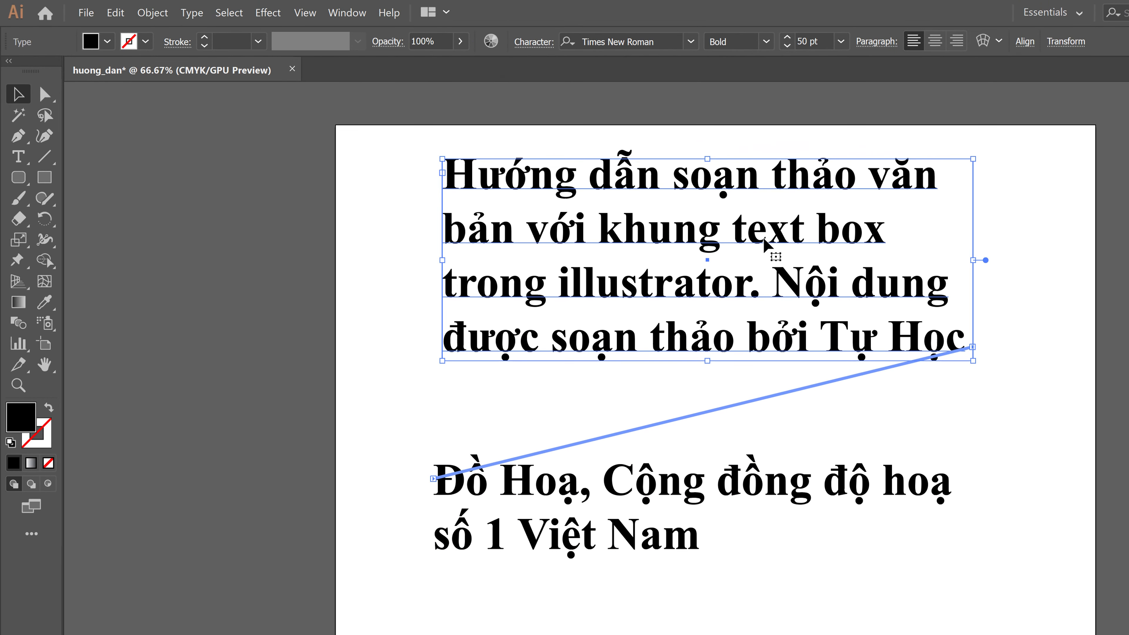
left_click(1047, 230)
left_click(717, 240)
left_click(533, 48)
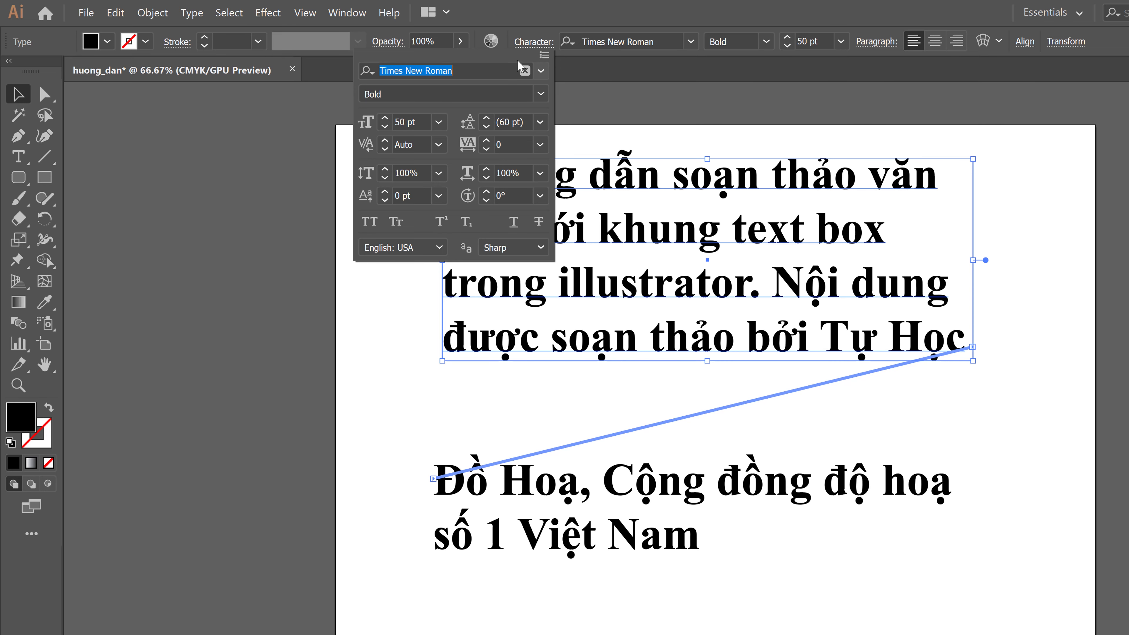
left_click(483, 77)
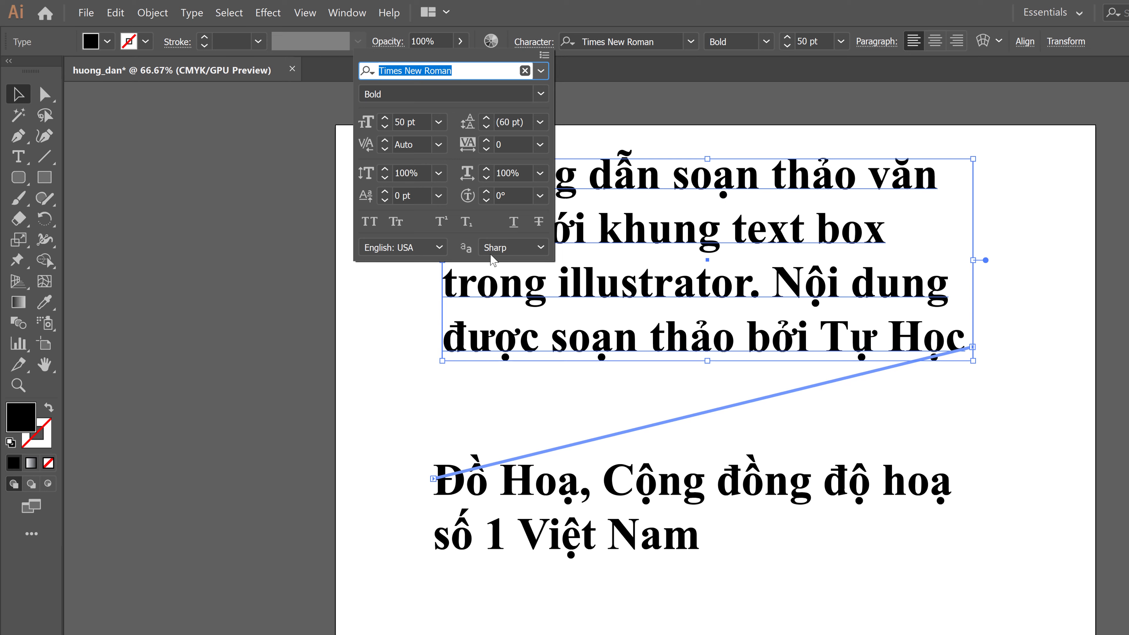
key("Escape")
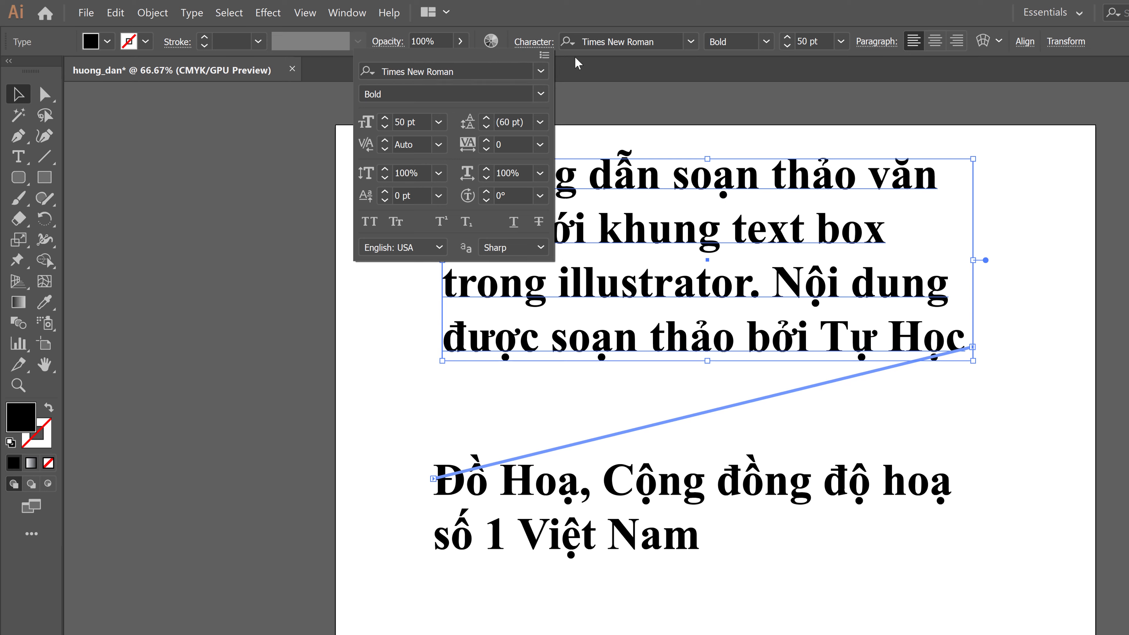
left_click(350, 13)
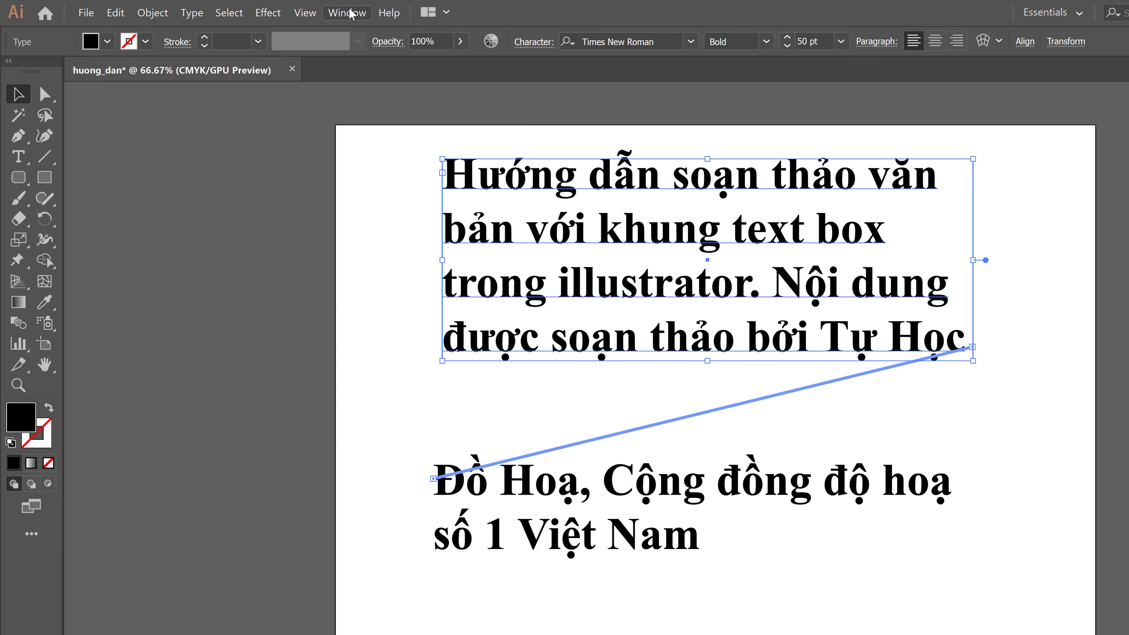
left_click(346, 13)
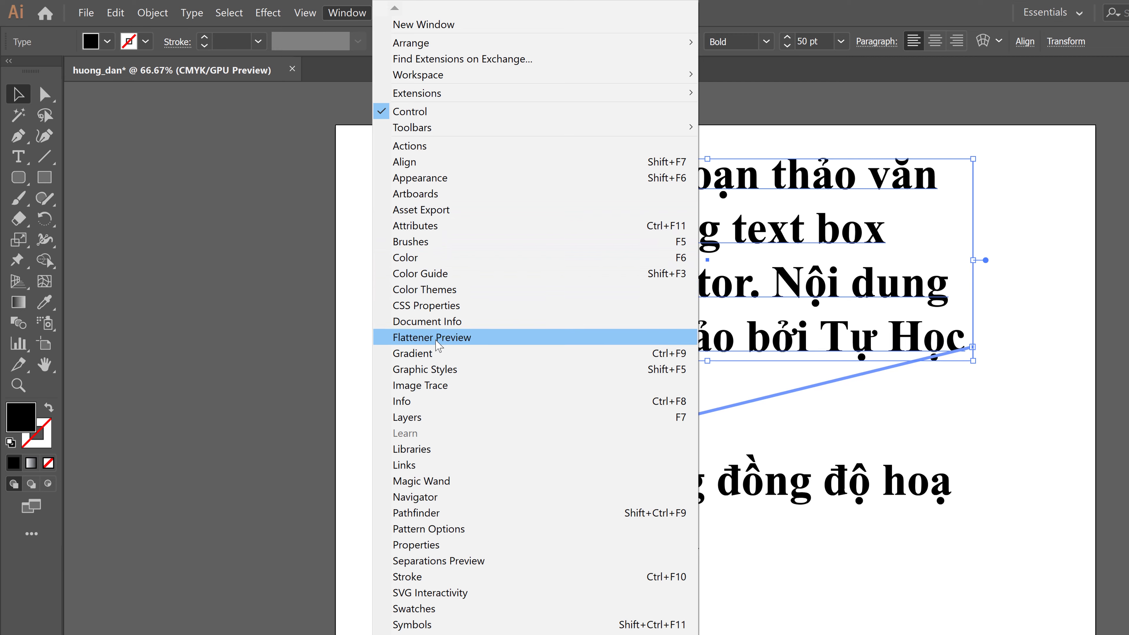
mouse_move(209, 577)
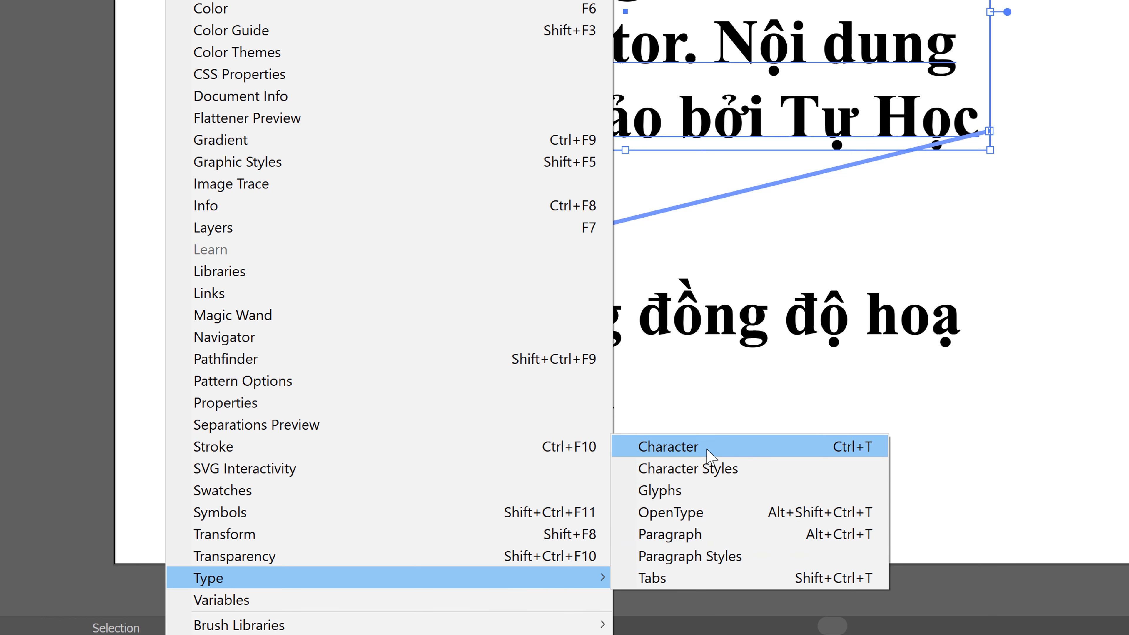
left_click(710, 446)
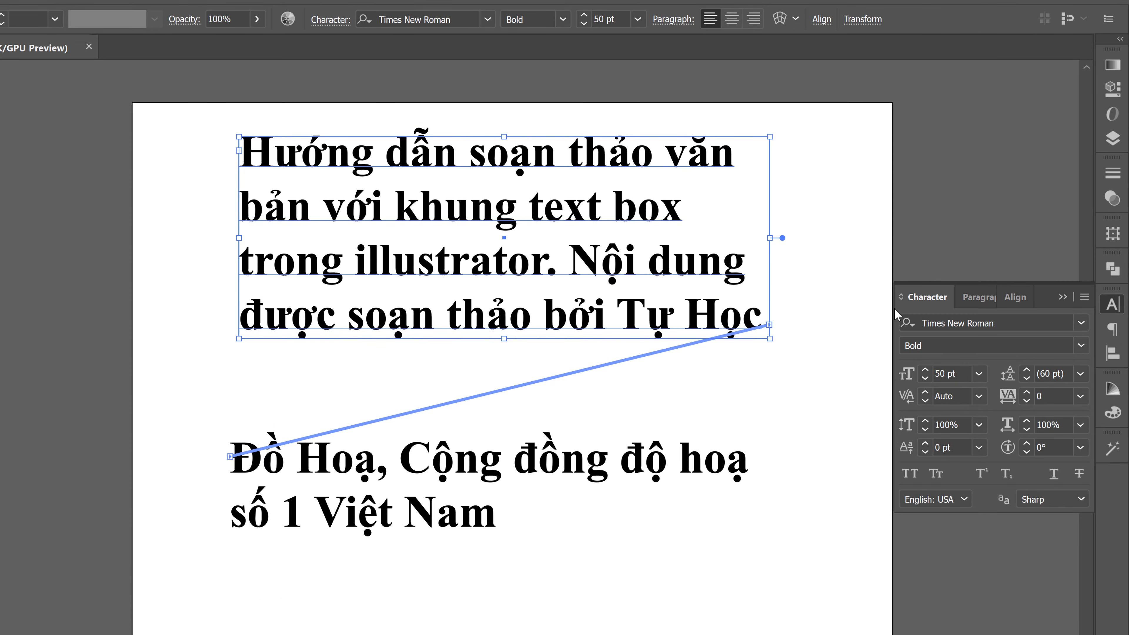
Try the paragraph font size at 51 and 53 pt in the Character panel, then reduce it
left_click(902, 294)
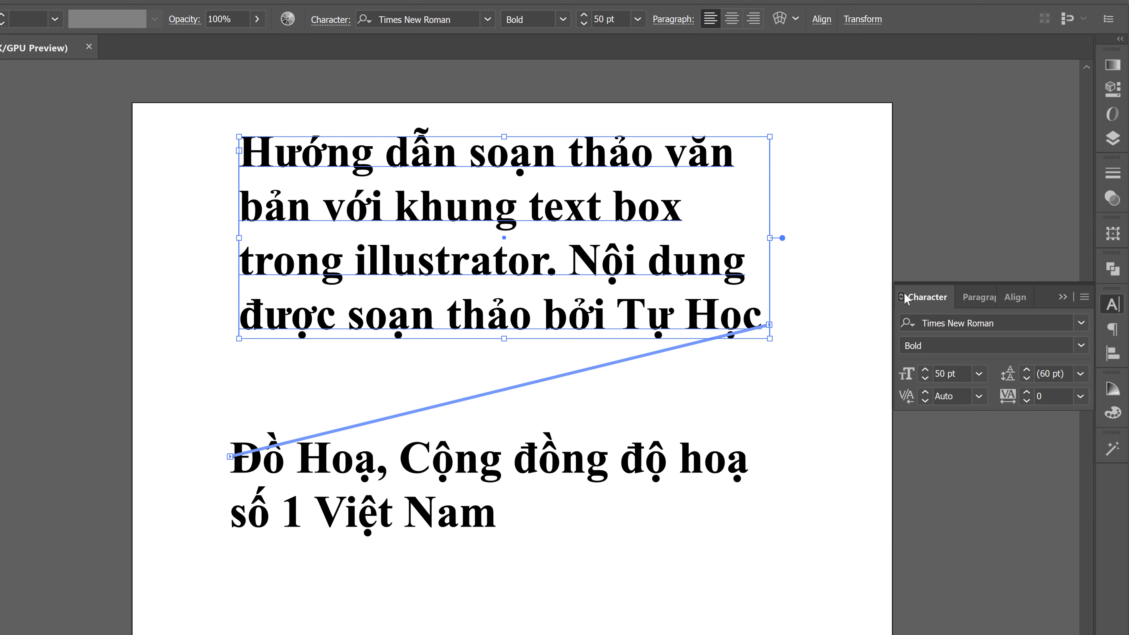
left_click(902, 294)
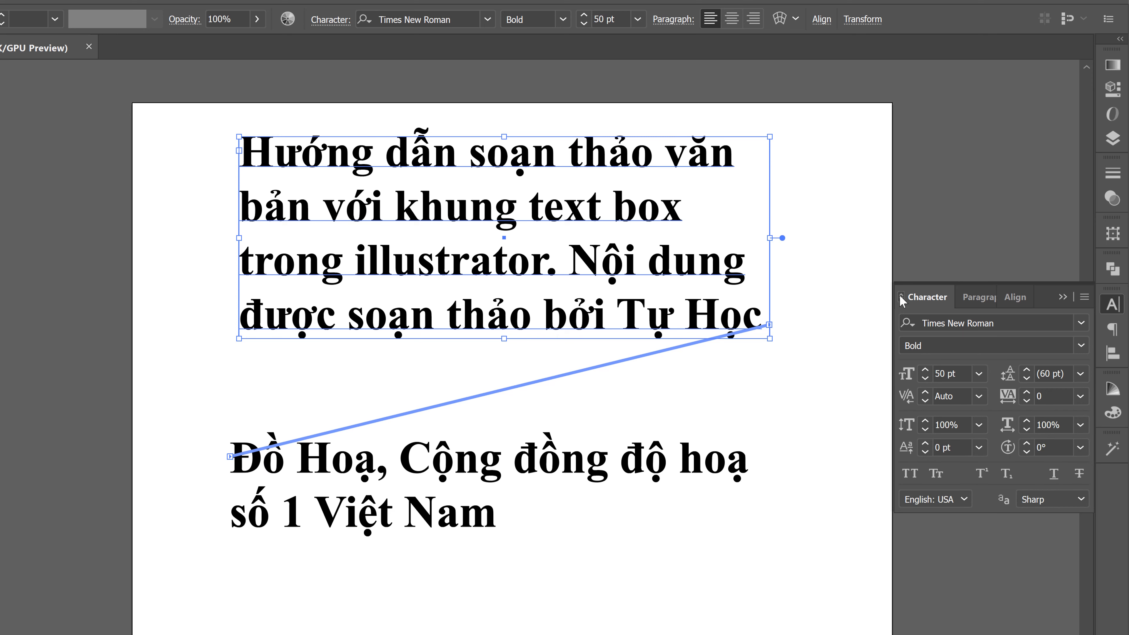
left_click(900, 296)
left_click(901, 296)
left_click(955, 320)
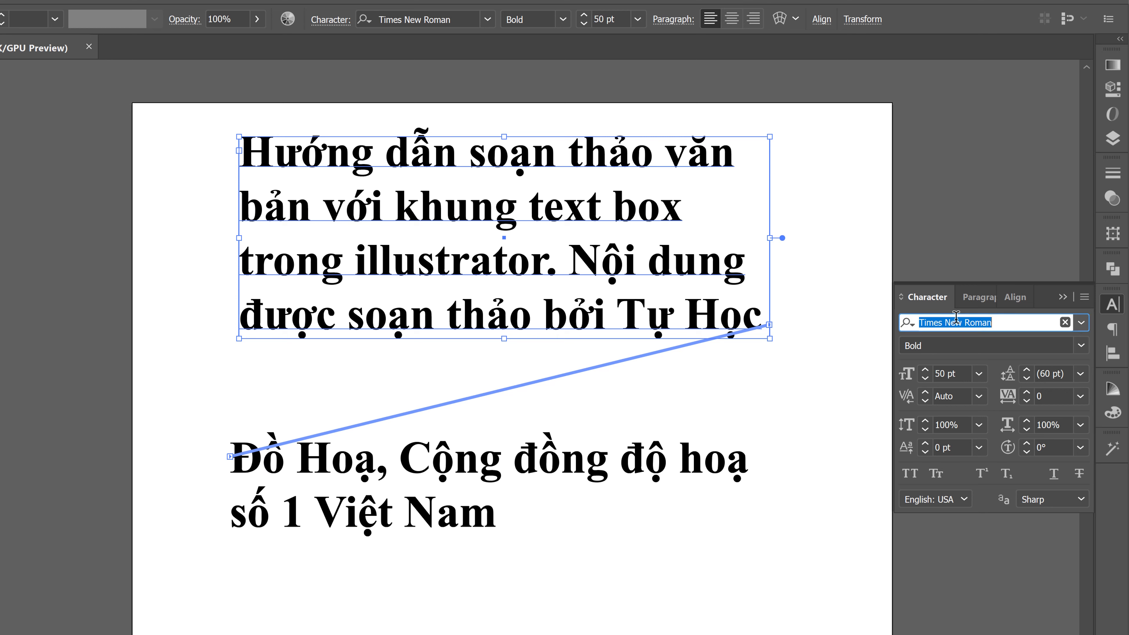
left_click(1081, 323)
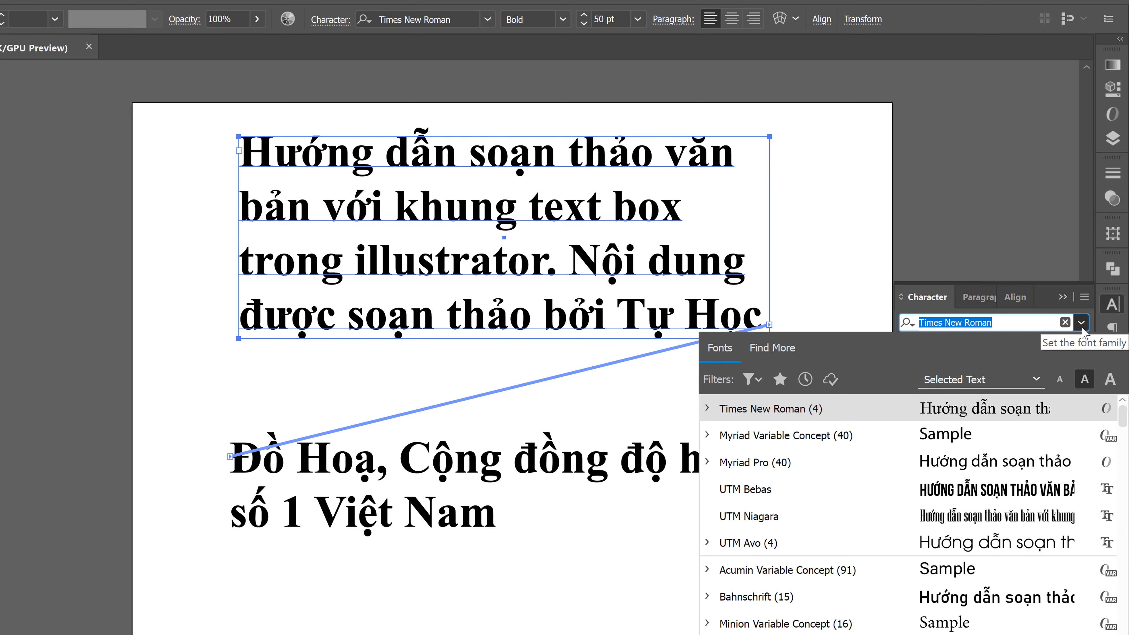
left_click(1080, 327)
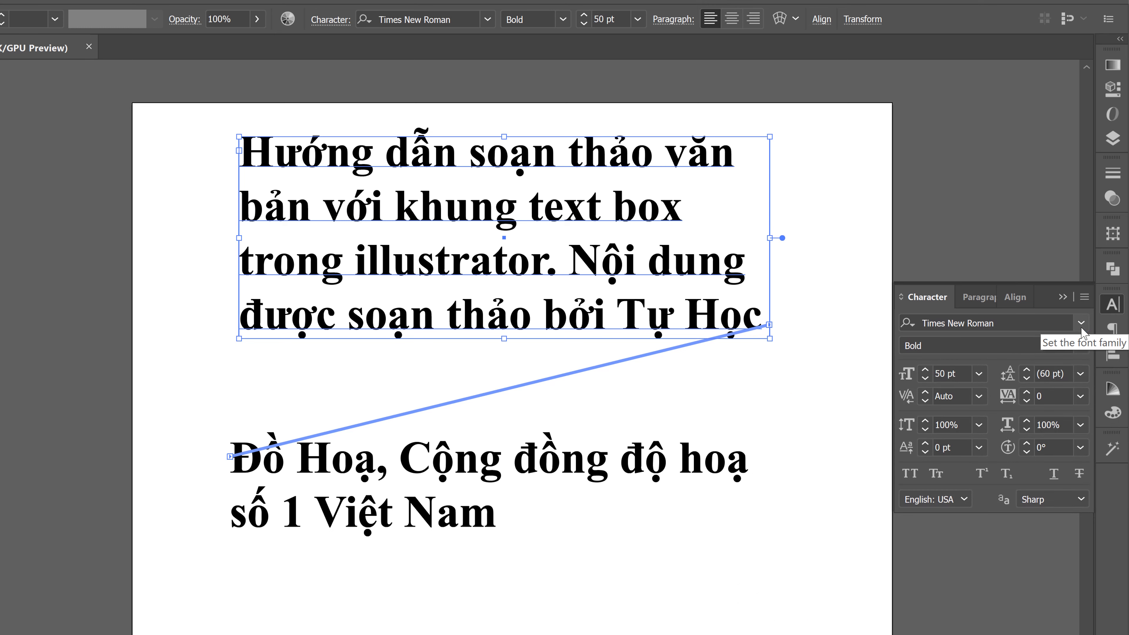
left_click(991, 346)
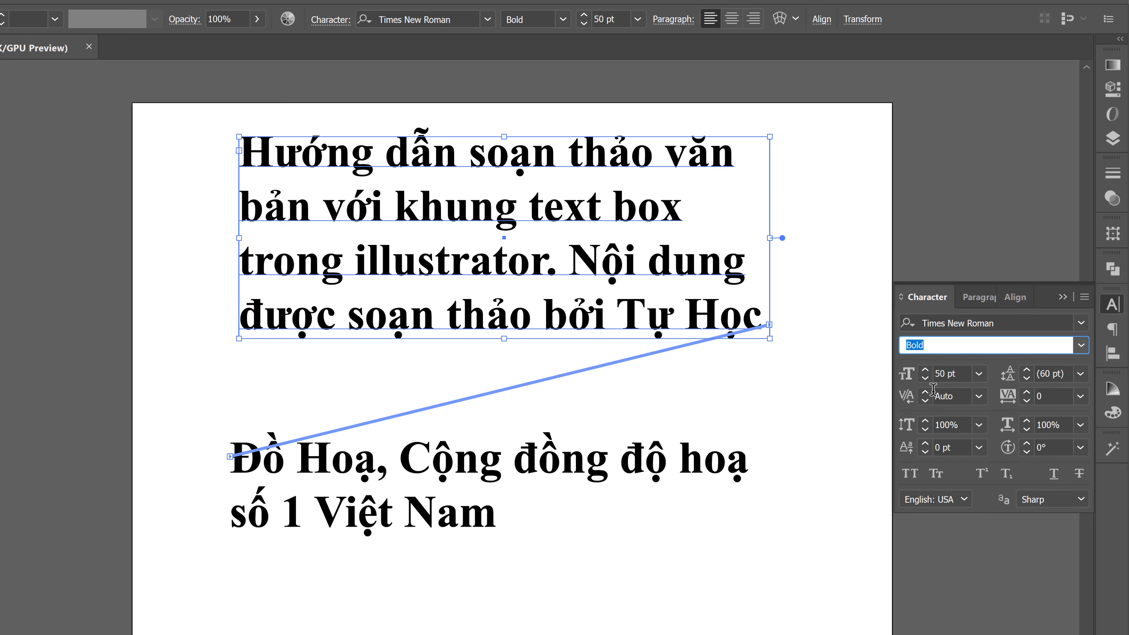
left_click(926, 370)
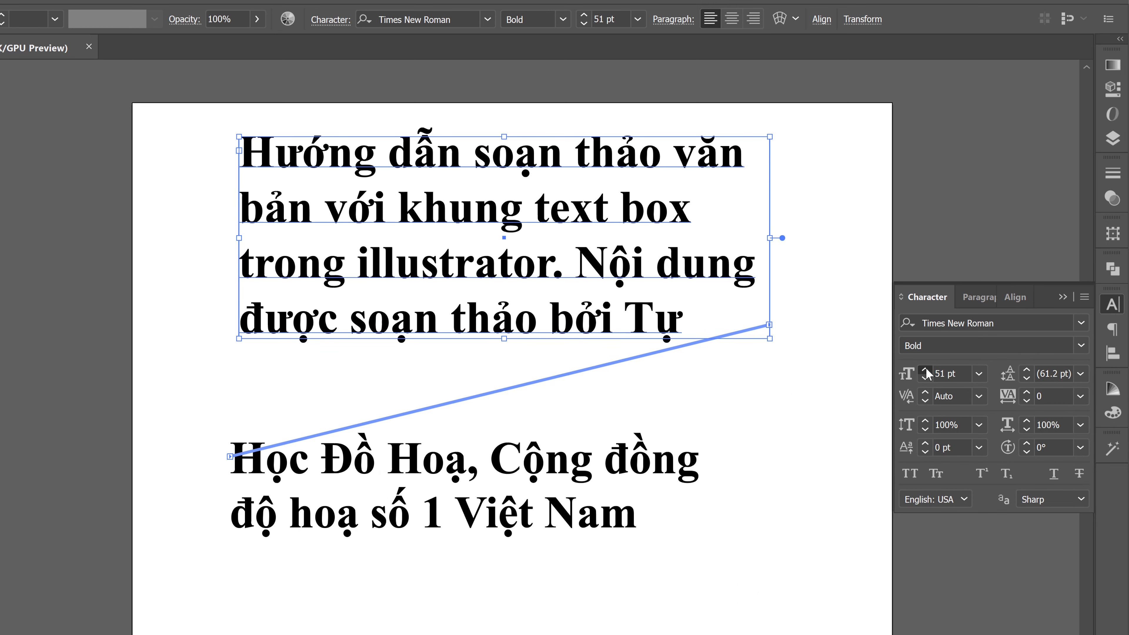
left_click(926, 369)
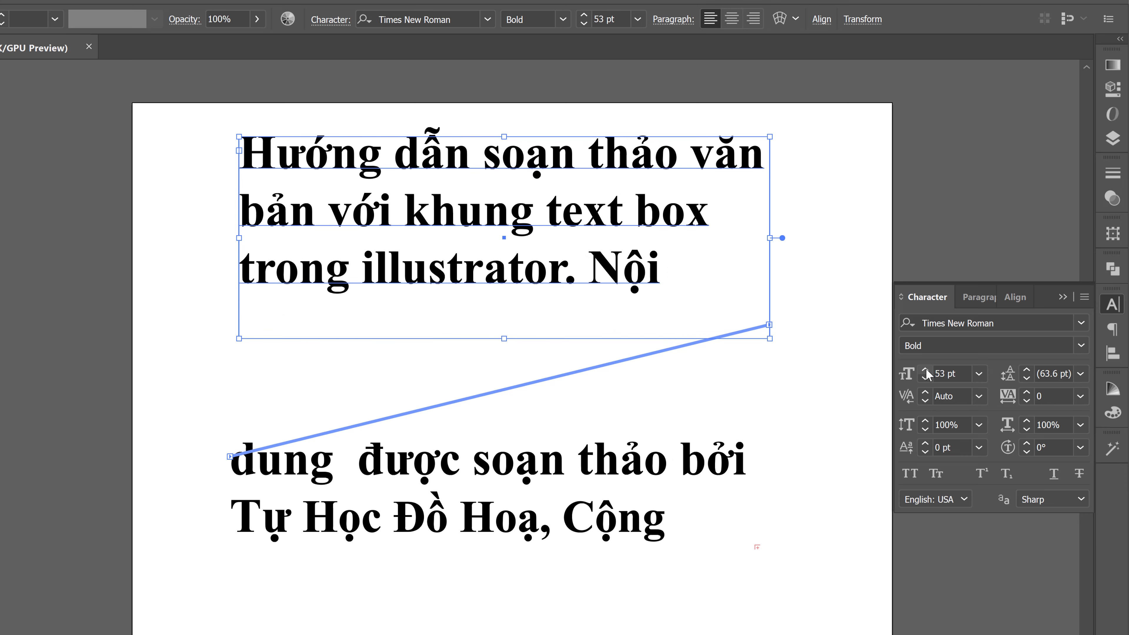
left_click(925, 378)
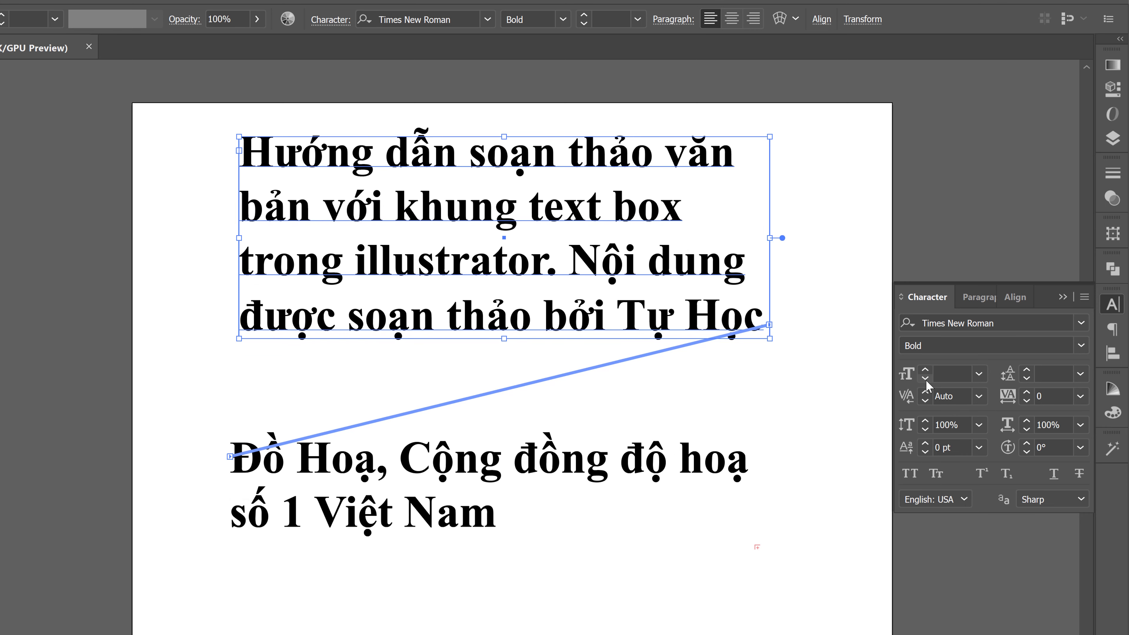
Extend the first text frame downward so the whole paragraph fits, then reselect it
left_click_drag(503, 339, 503, 503)
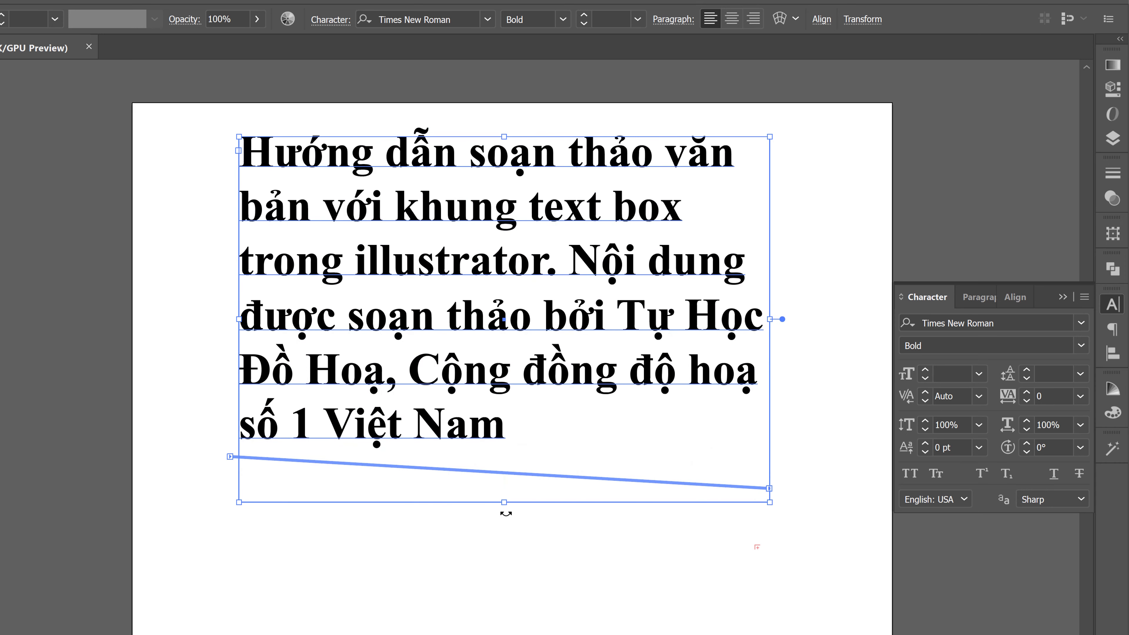
left_click(226, 456)
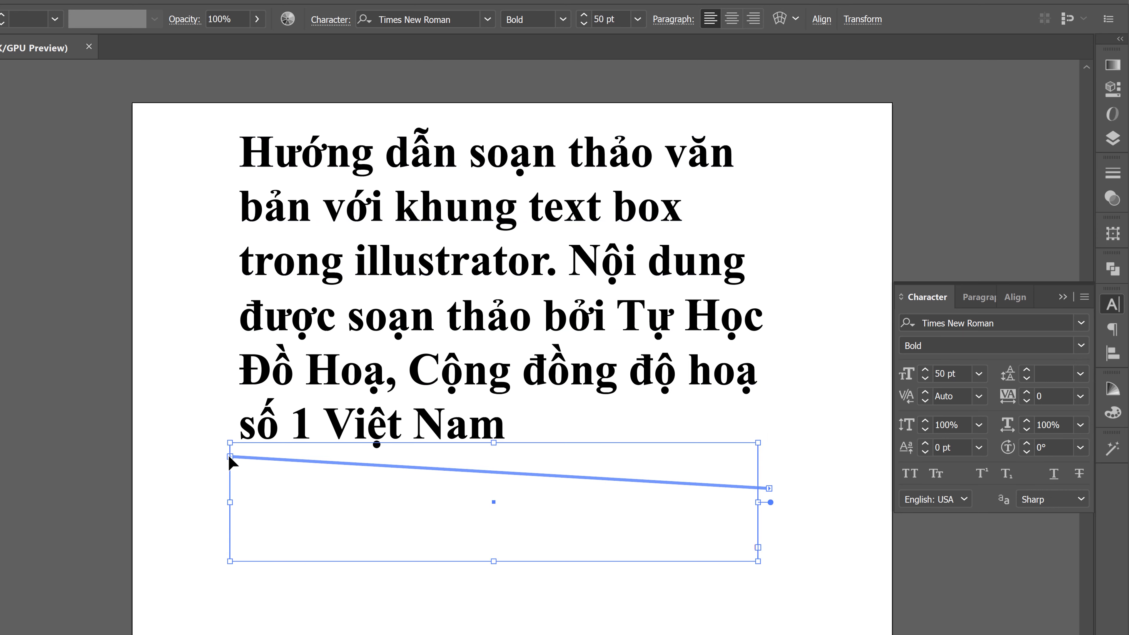
left_click(229, 435)
left_click(500, 335)
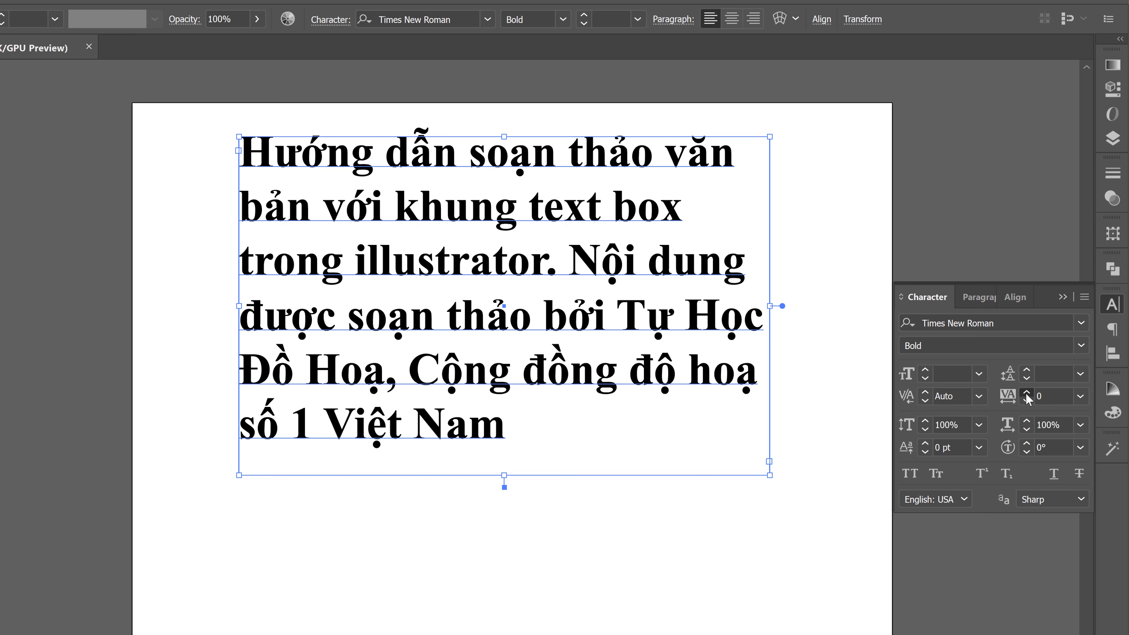
Try letter tracking at 16 and 31, then reset it to 0
left_click(1025, 392)
left_click(1025, 392)
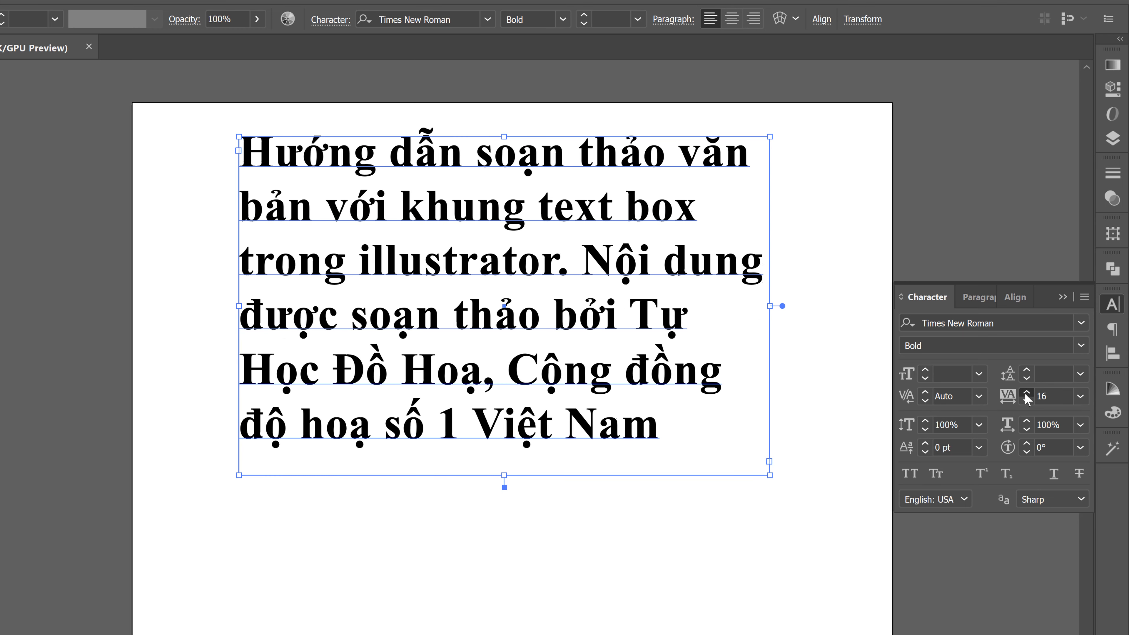
left_click(1025, 392)
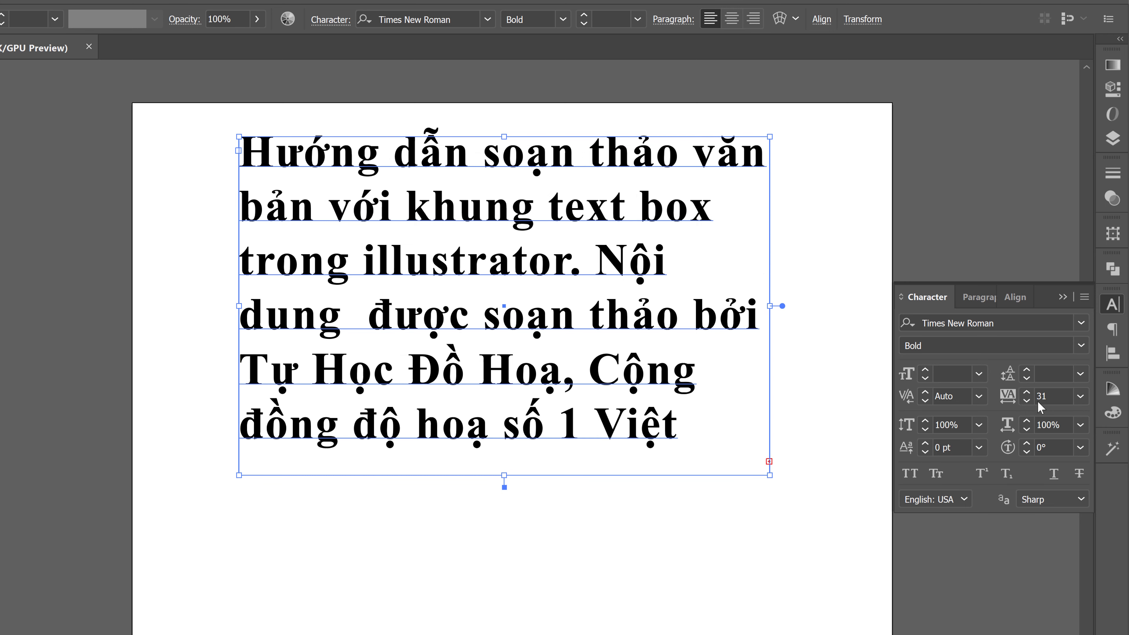
left_click(1079, 397)
left_click(1055, 533)
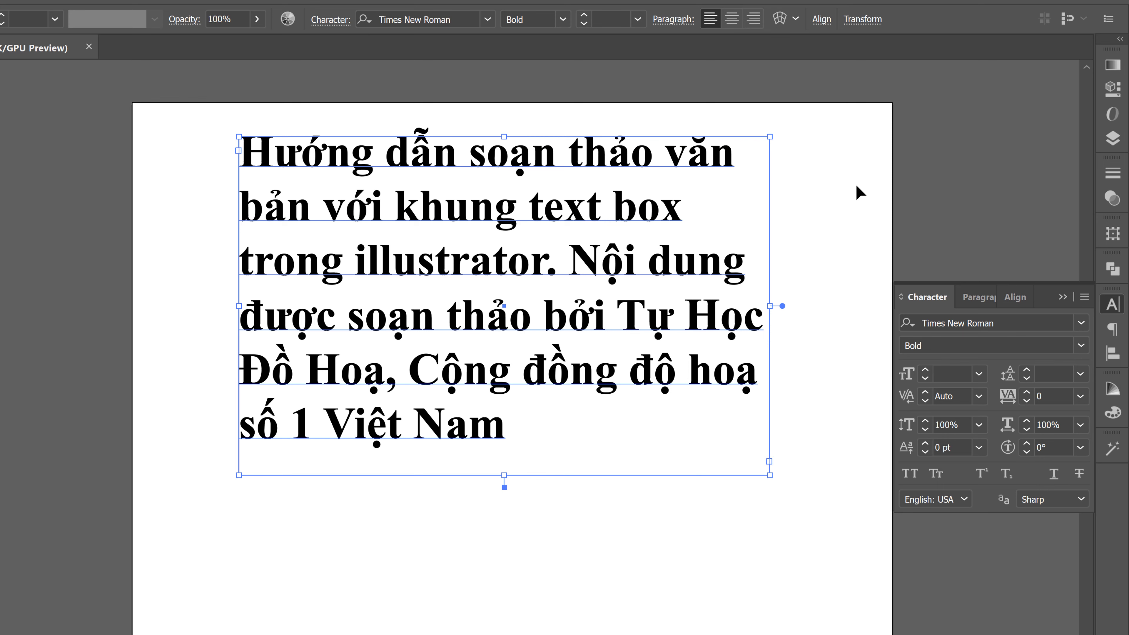
left_click(925, 420)
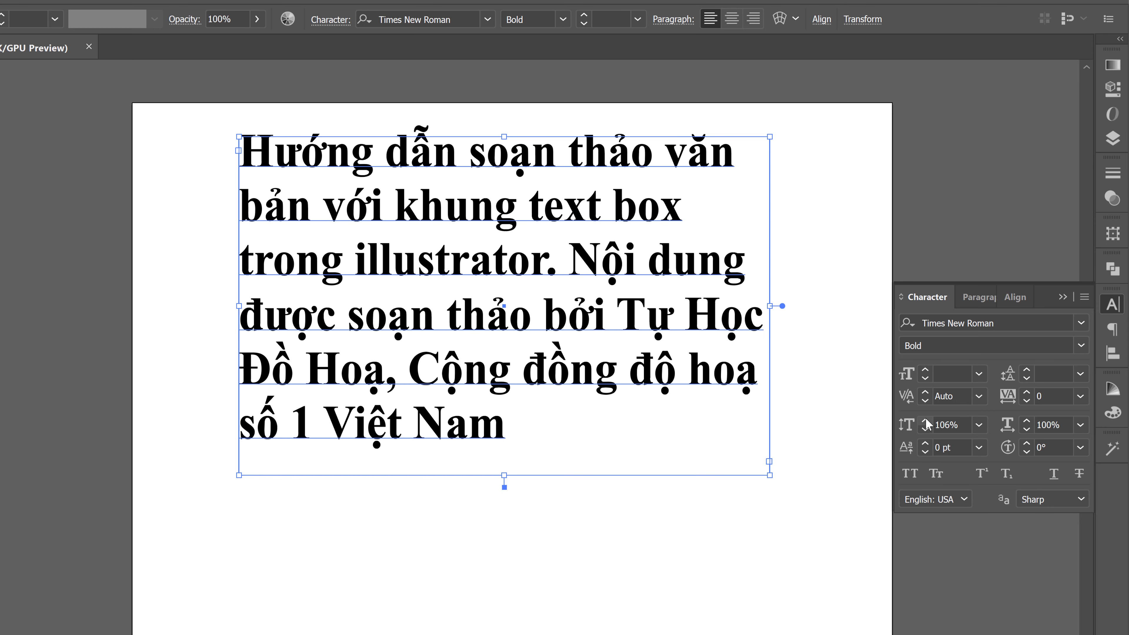
left_click(926, 420)
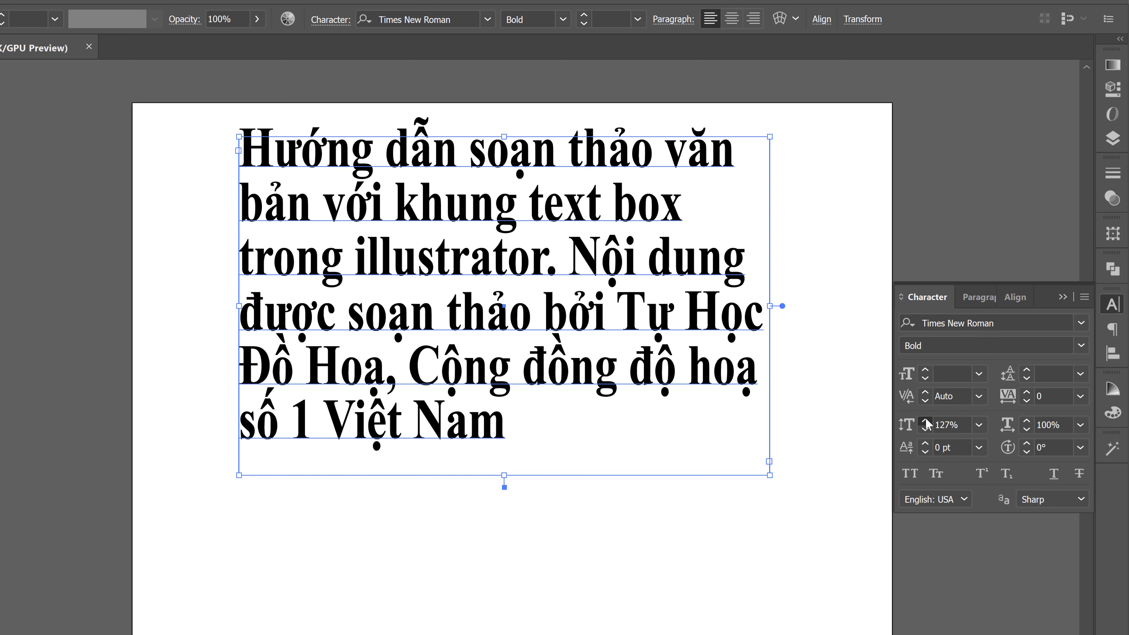
left_click(925, 421)
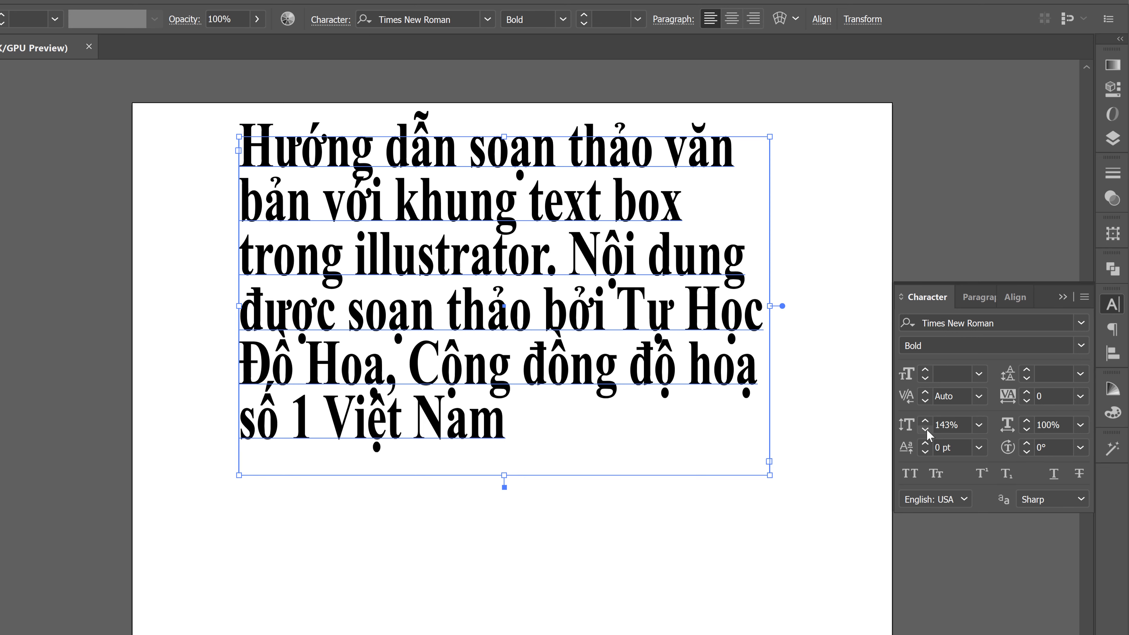
left_click(925, 429)
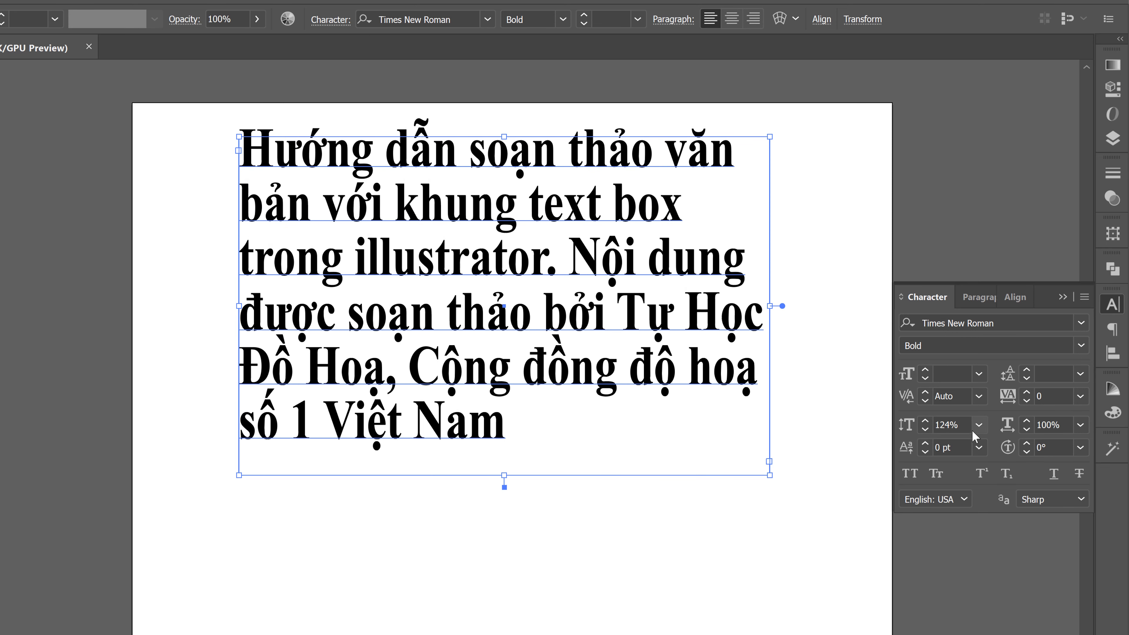
left_click(960, 424)
type("100")
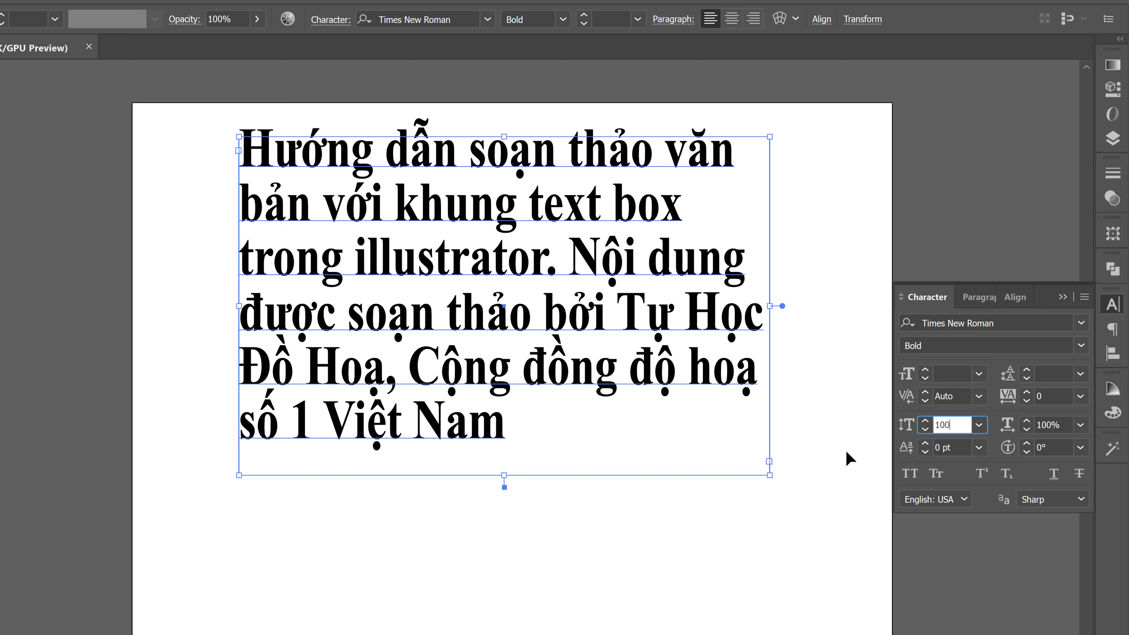
key("Return")
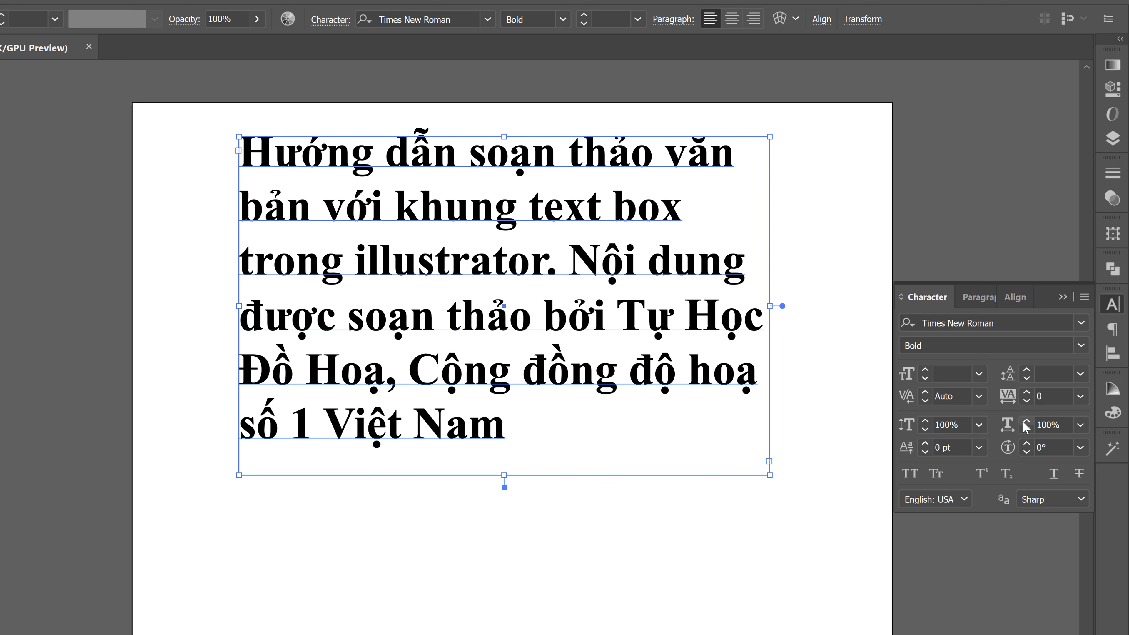
left_click(1026, 422)
left_click_drag(1026, 426, 1027, 430)
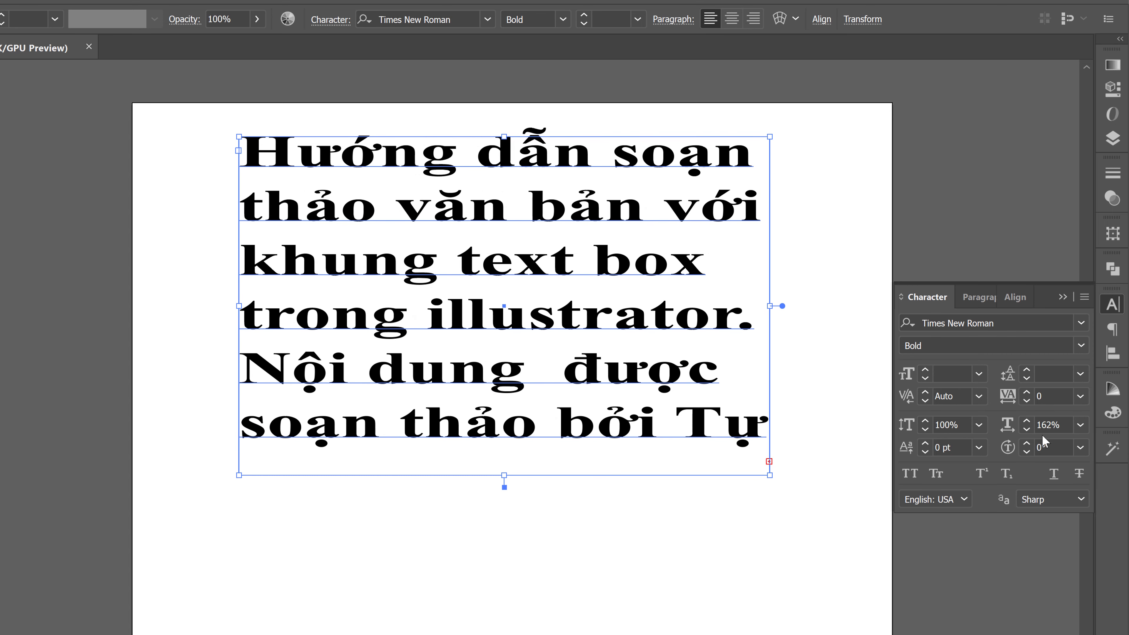
left_click(1047, 426)
type("100")
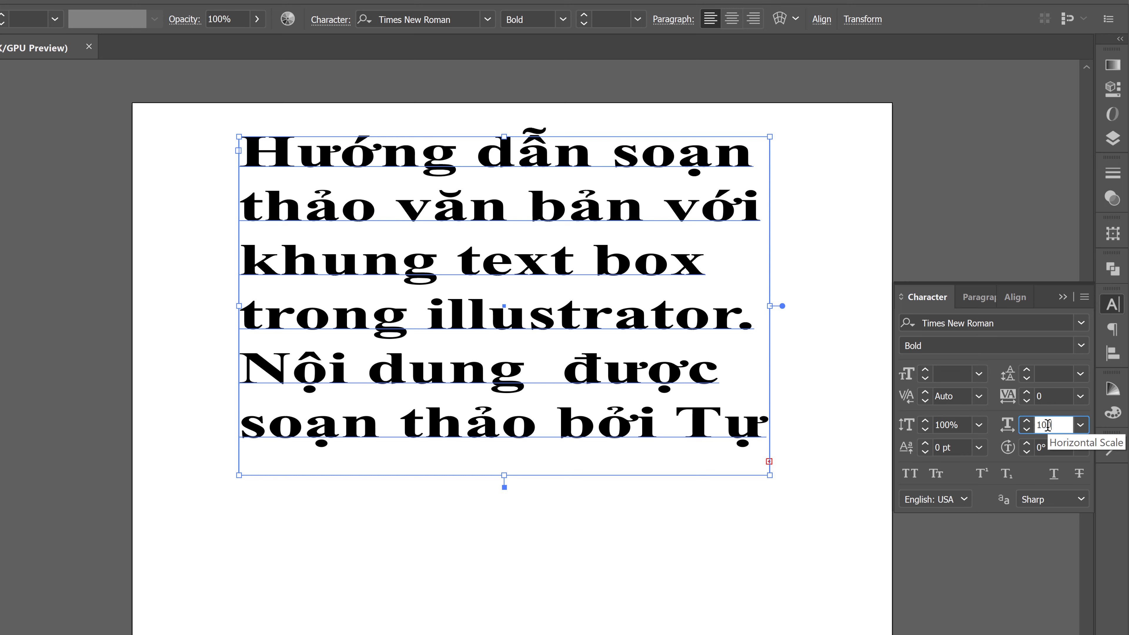
key("Return")
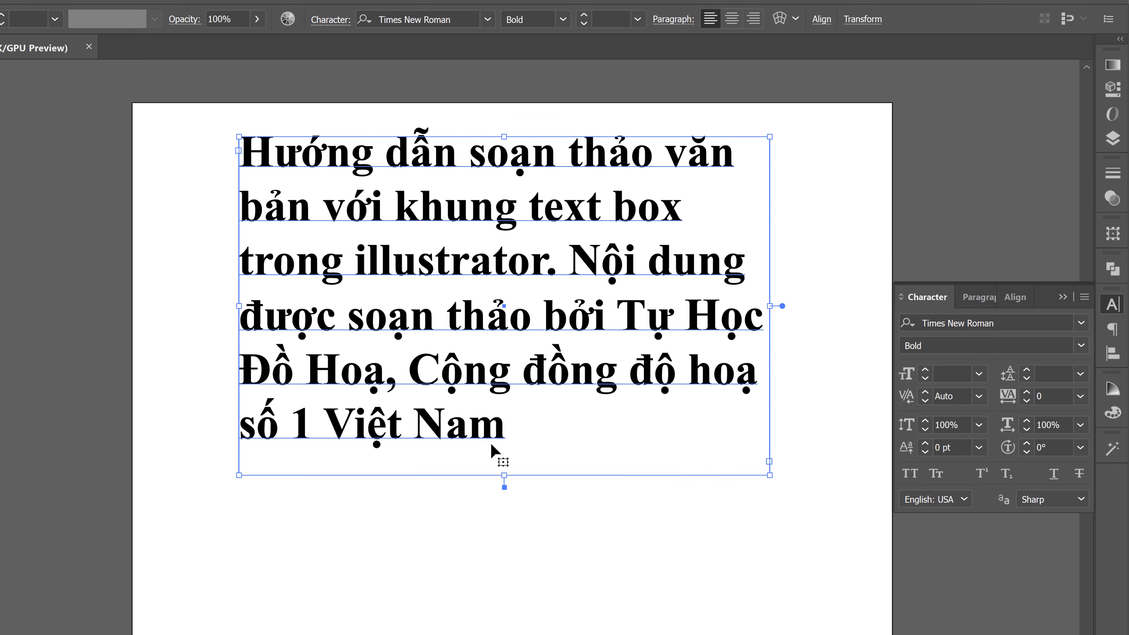
Select the final 'm' of 'Nam' and give it a 16 pt baseline shift
double_click(472, 434)
left_click_drag(472, 424, 506, 426)
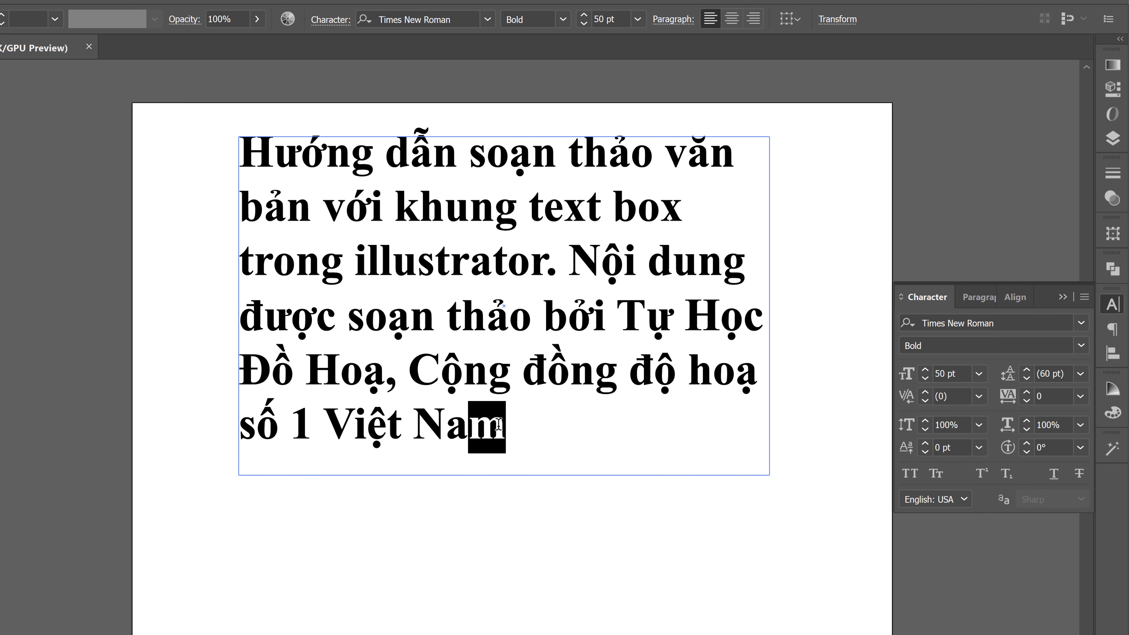
left_click(925, 443)
left_click(924, 443)
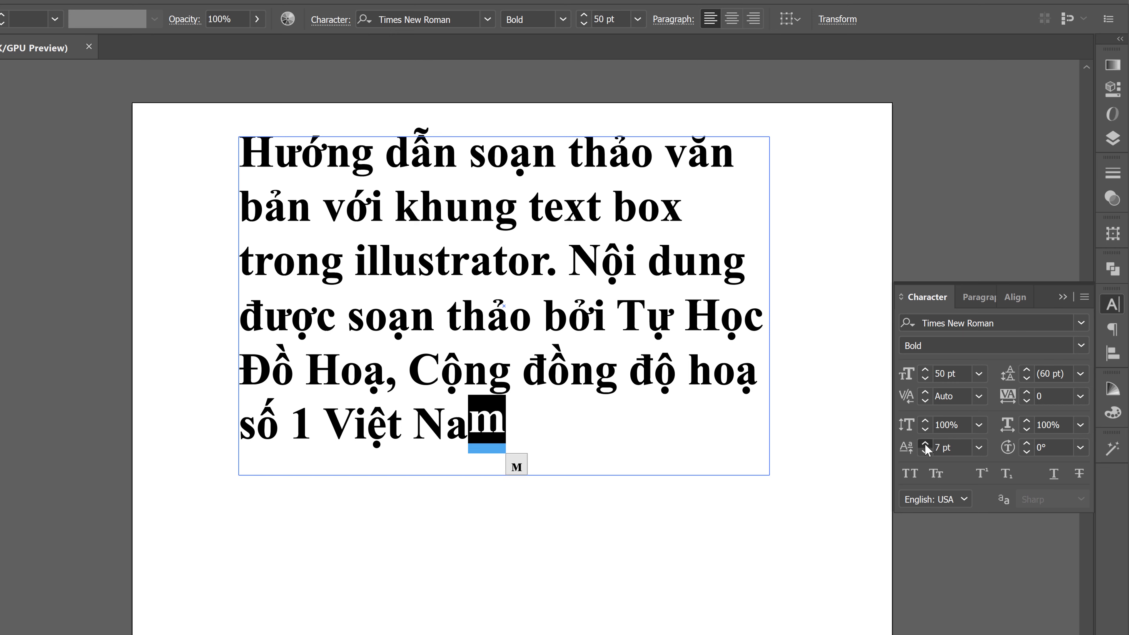
left_click(925, 444)
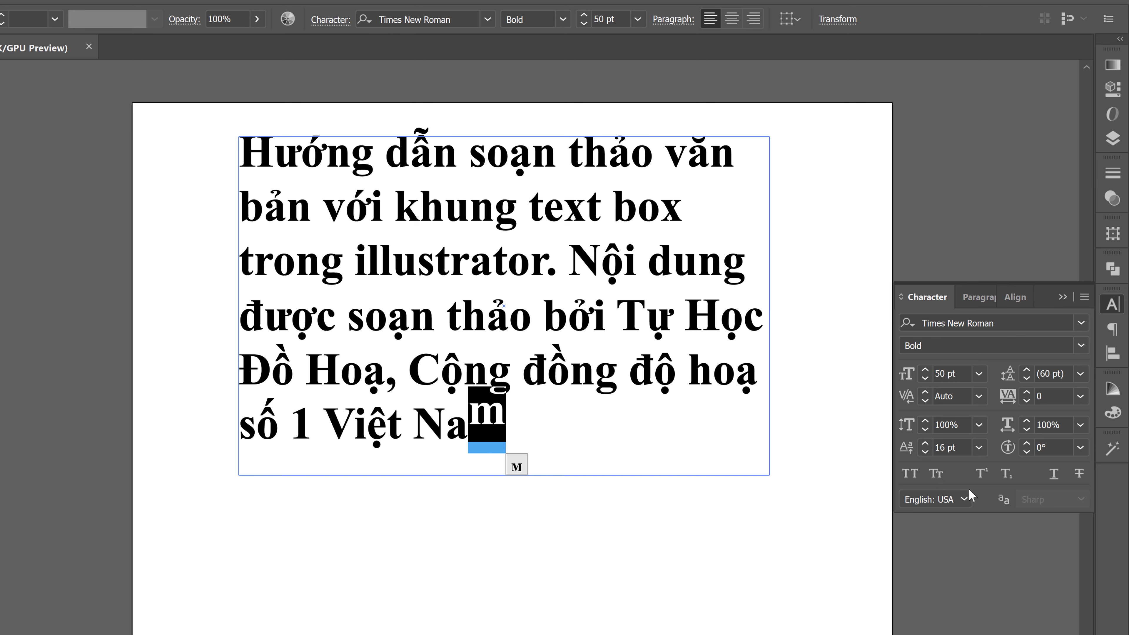
Set the 'm' character rotation to -16° and leave text editing
left_click(1026, 445)
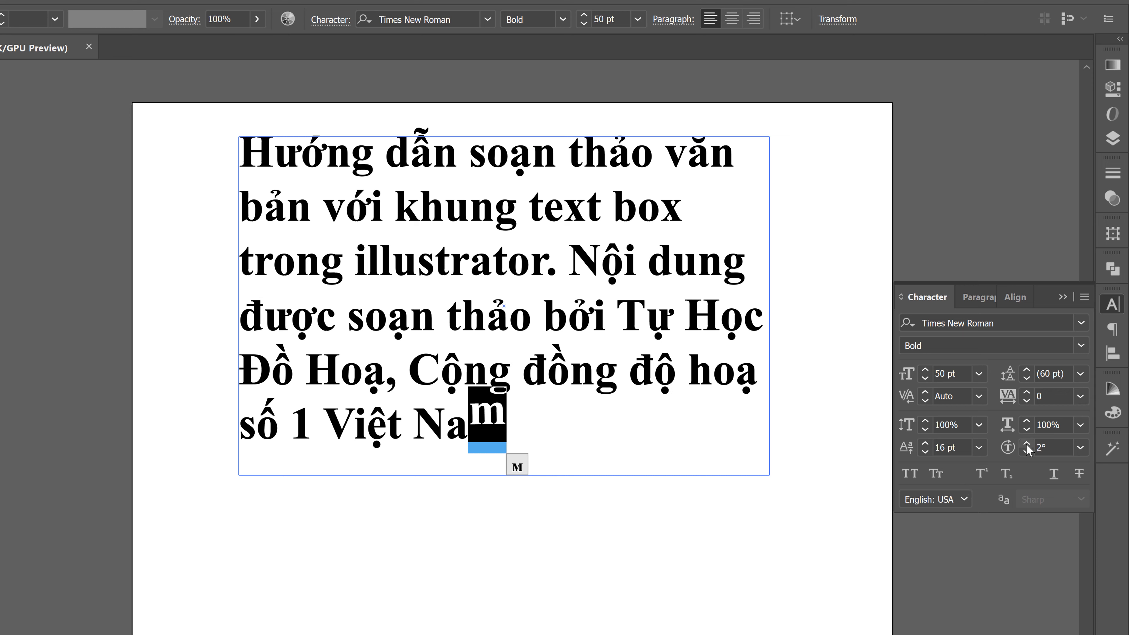
left_click(1026, 444)
left_click(1026, 443)
left_click(1026, 443)
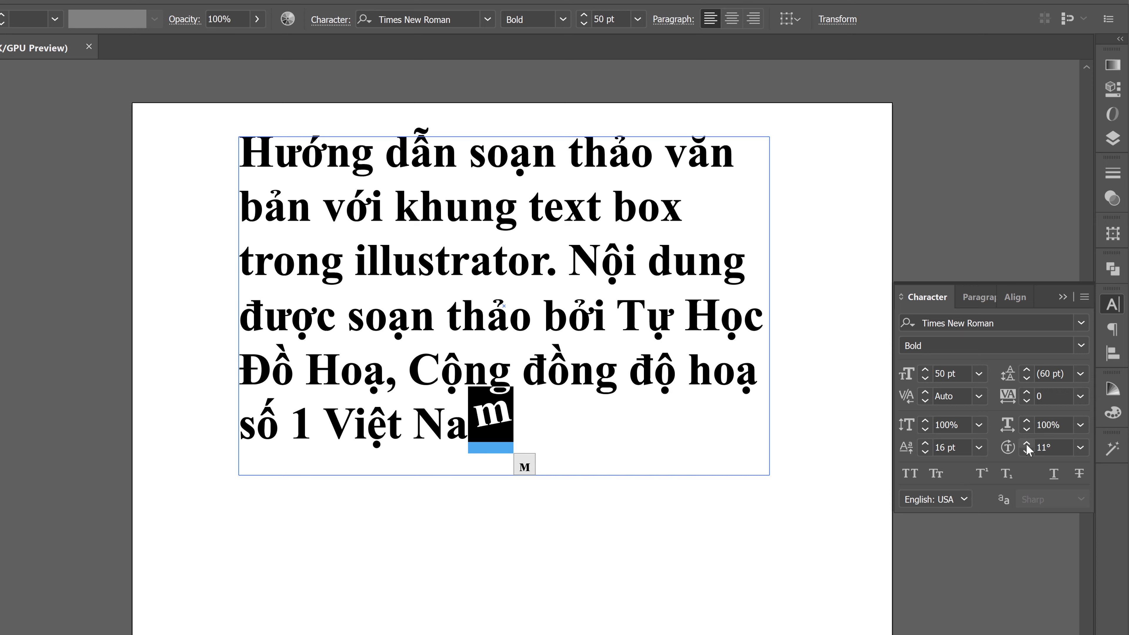
left_click(1026, 444)
left_click(1026, 443)
left_click(1025, 451)
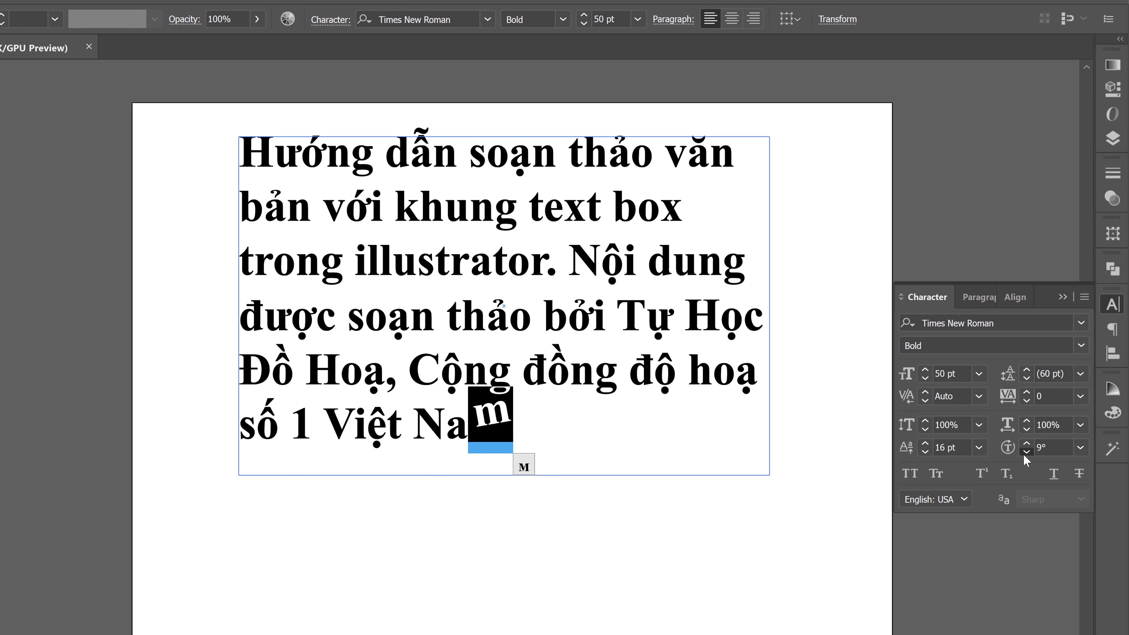
left_click(1026, 451)
left_click(1026, 451)
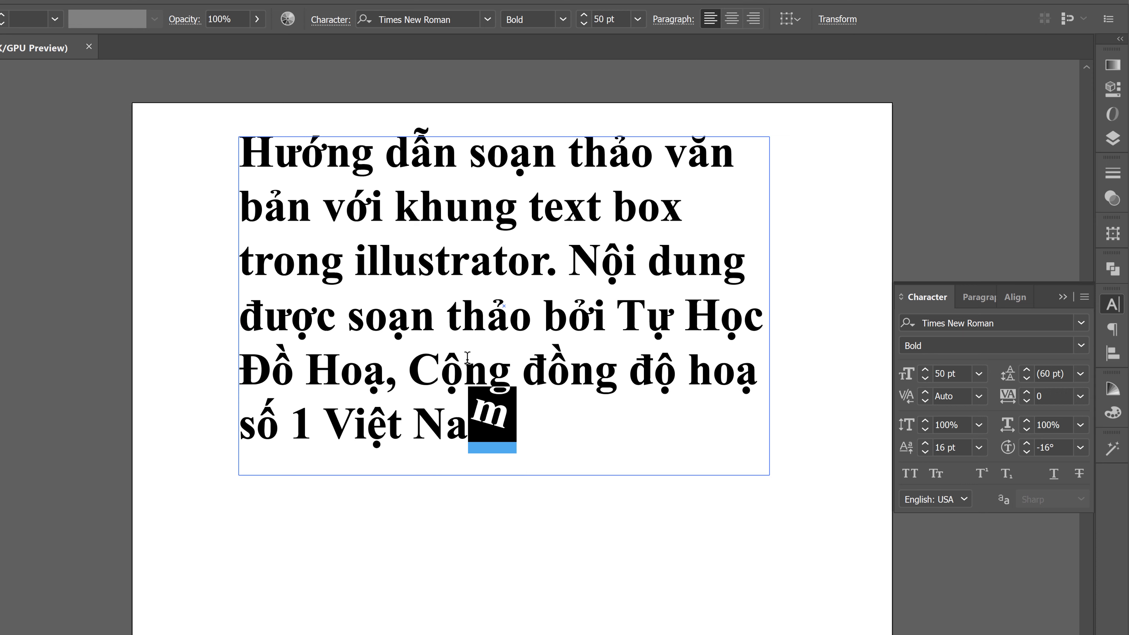
left_click(462, 374)
key("Escape")
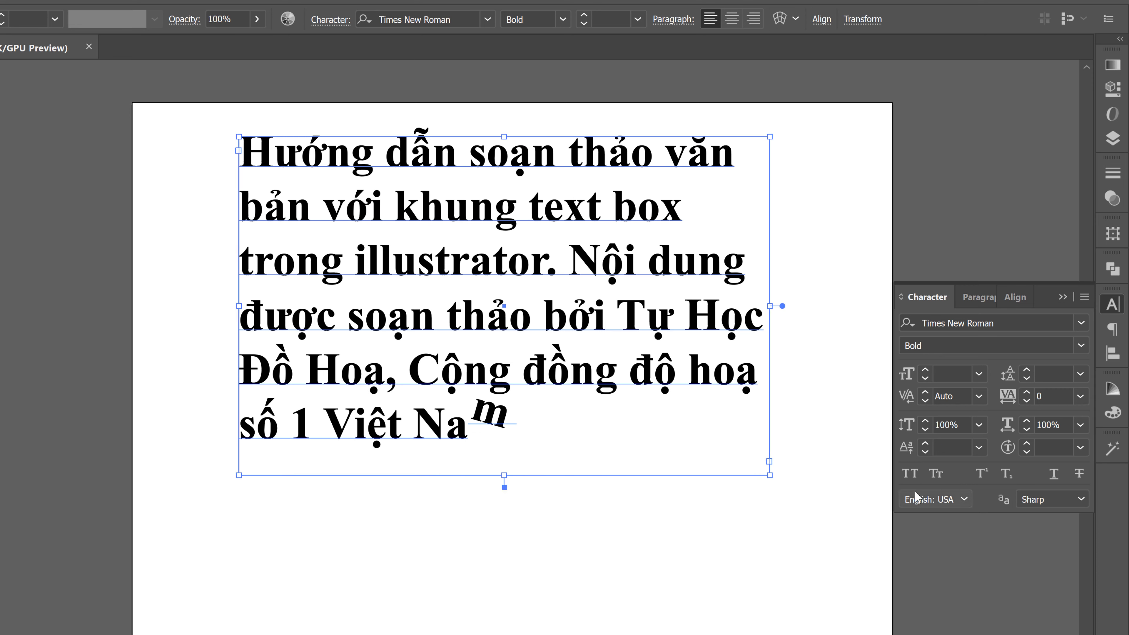
left_click(914, 473)
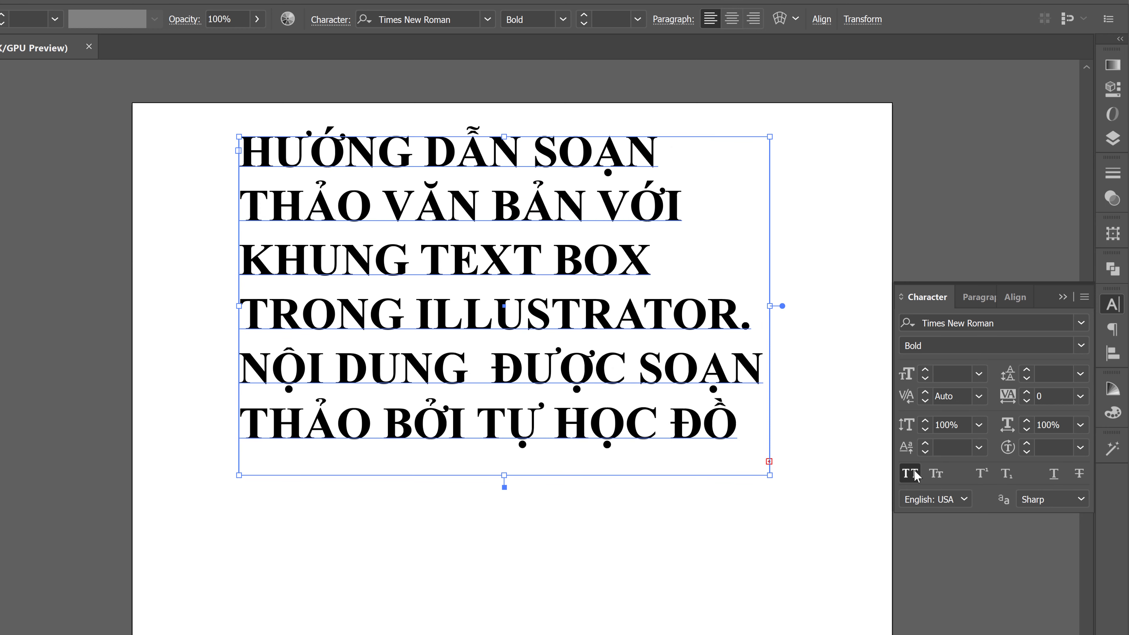
left_click(914, 473)
left_click(935, 474)
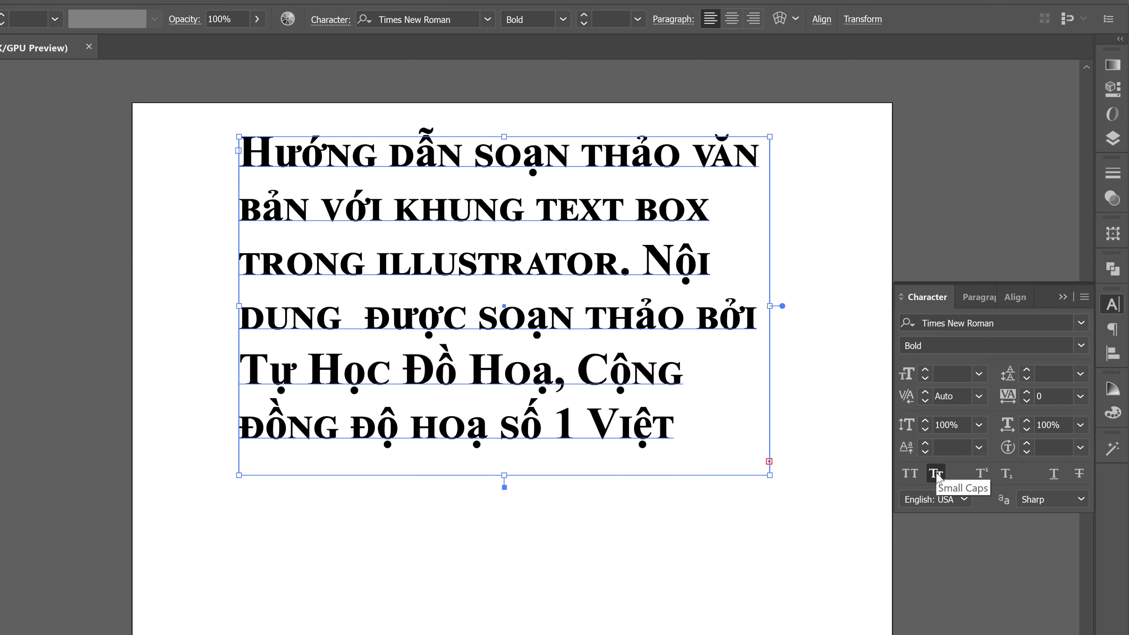
left_click(936, 474)
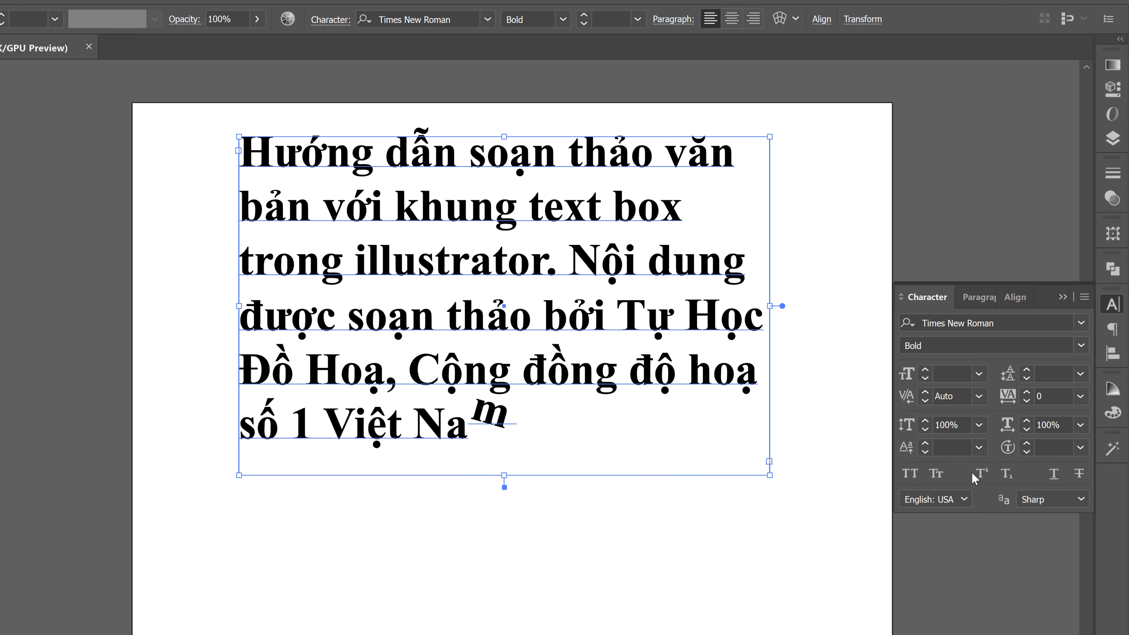
left_click(571, 410)
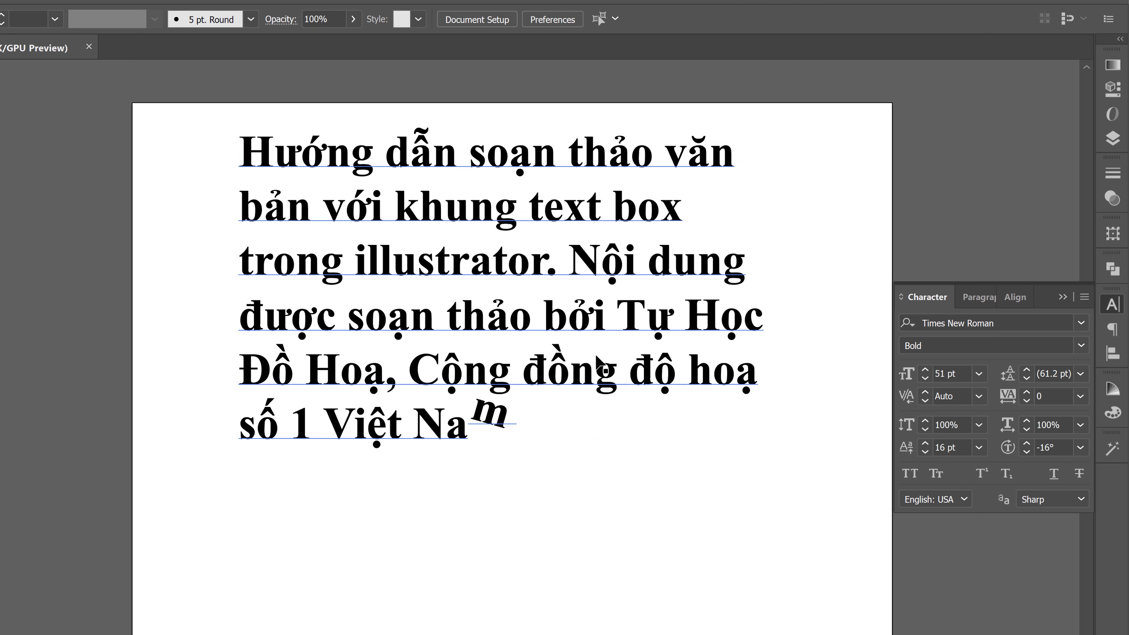
left_click(740, 369)
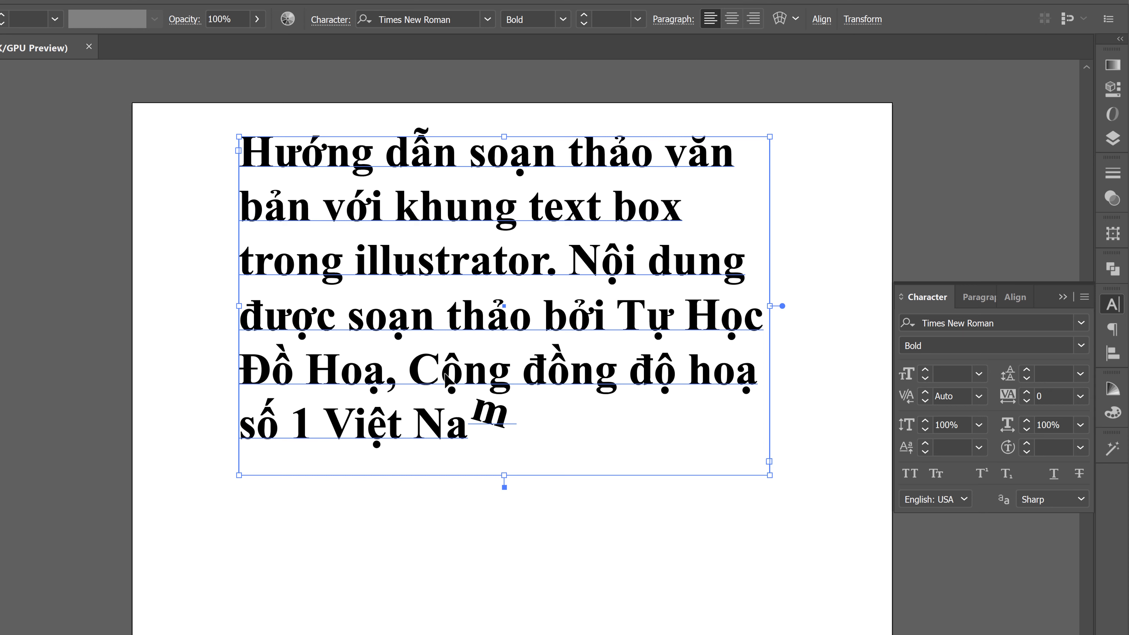
left_click(385, 518)
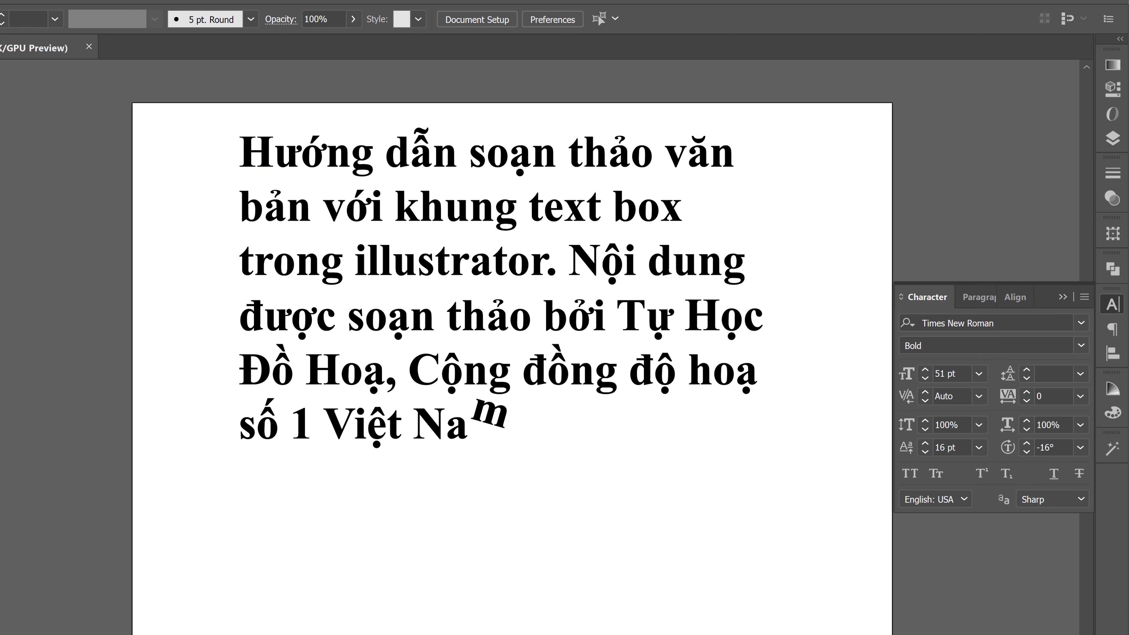
key("t")
left_click(464, 424)
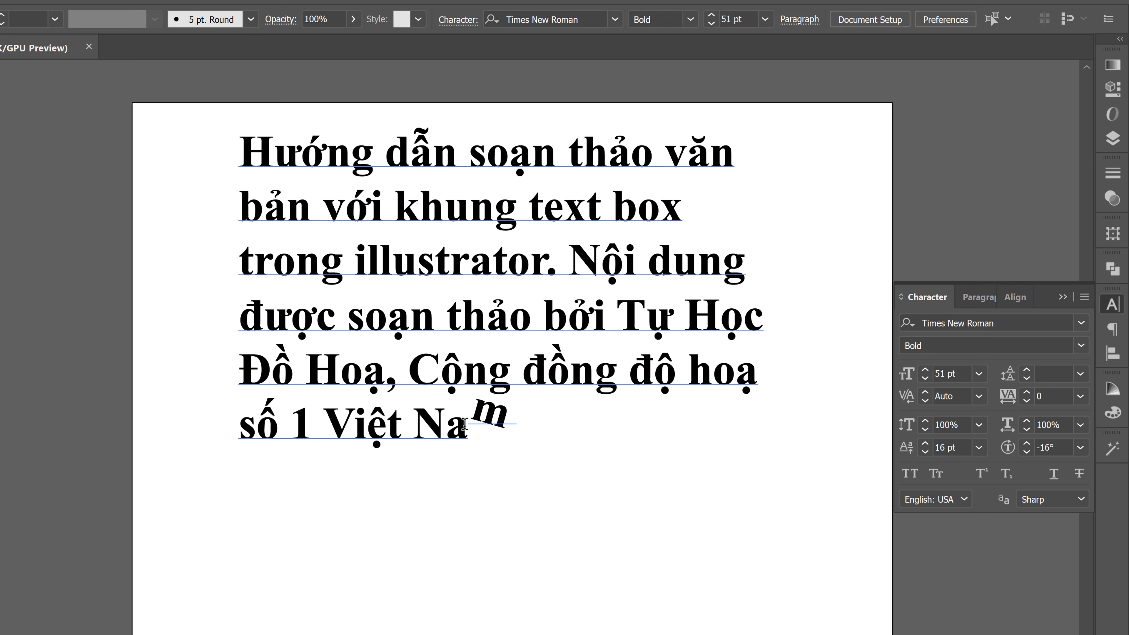
left_click(519, 420)
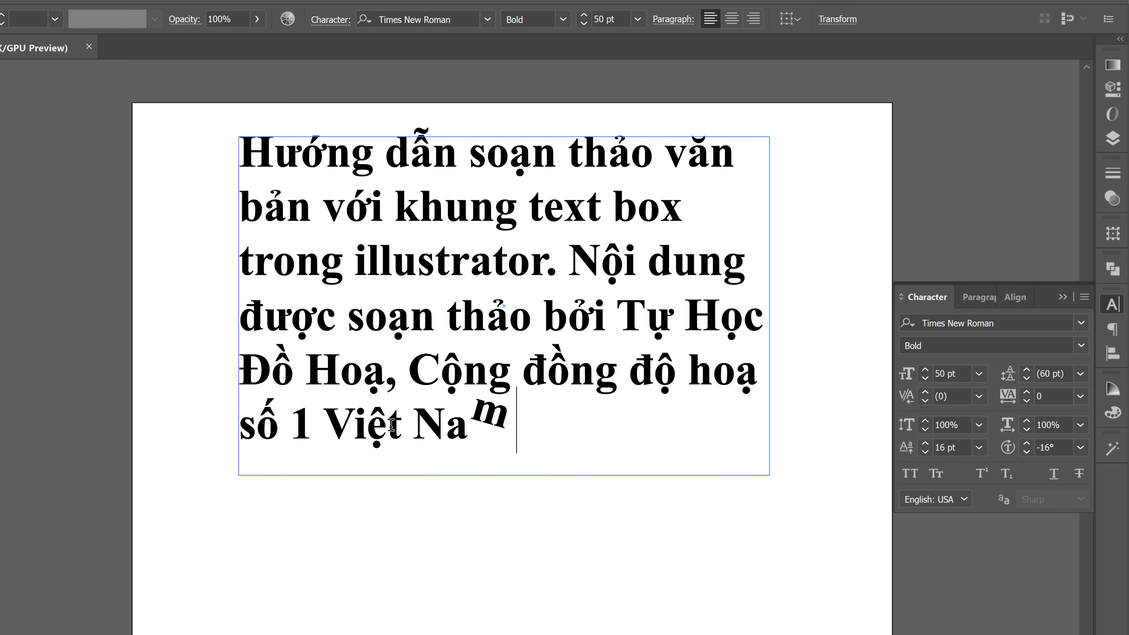
Add '2' after the 1 and try it as superscript and subscript before returning it to normal
left_click(313, 420)
type("2")
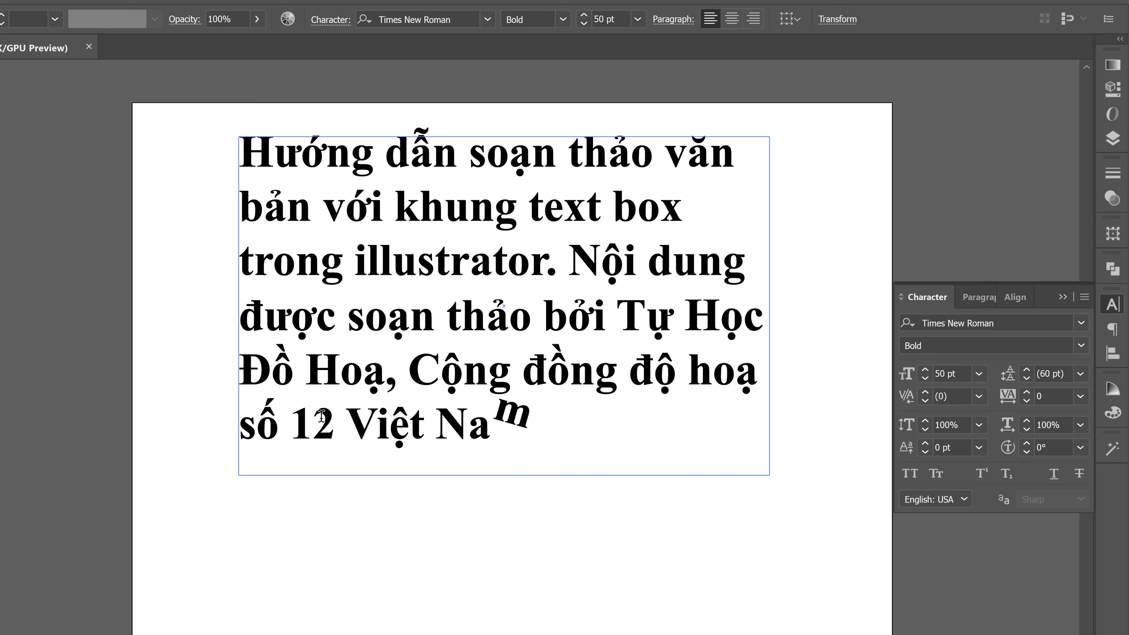
left_click_drag(321, 416, 336, 418)
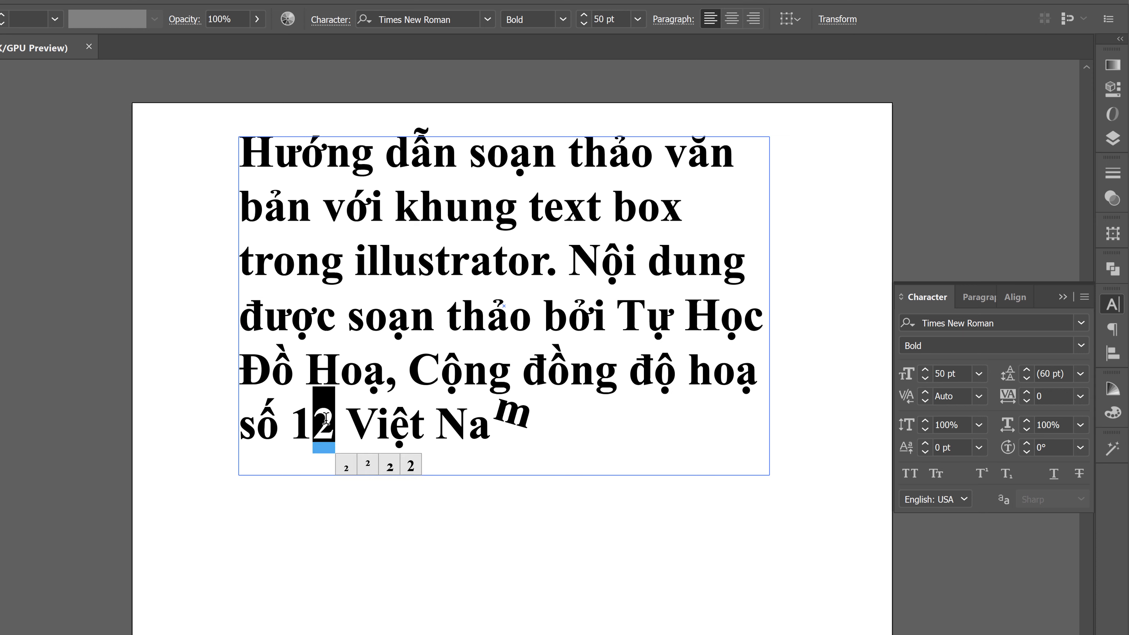
left_click(981, 473)
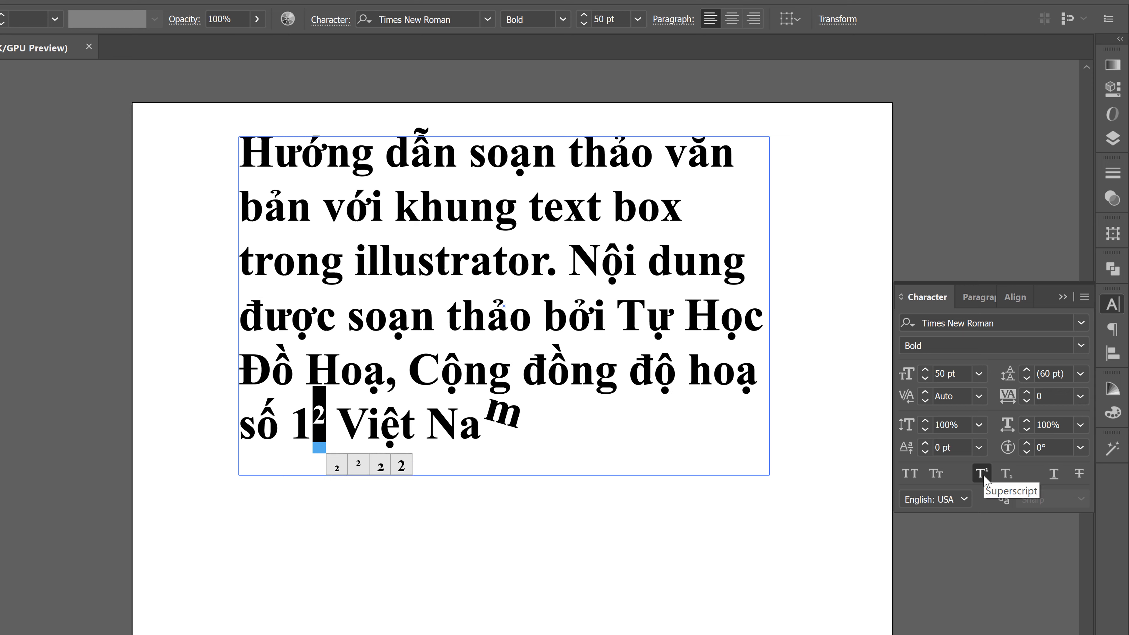
left_click(1003, 475)
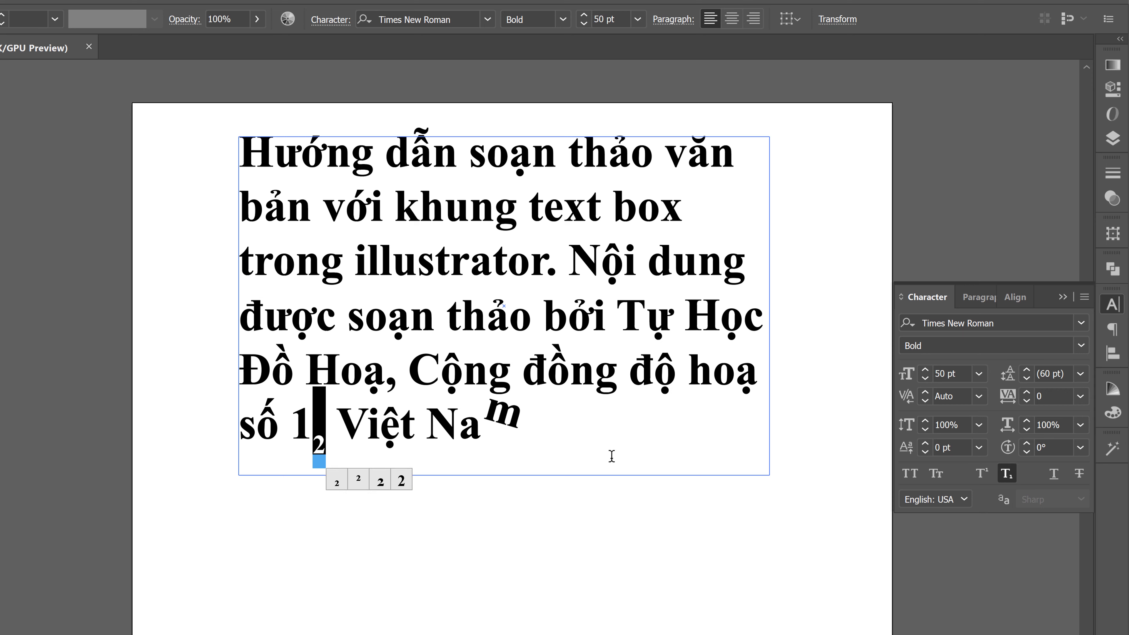
left_click(1007, 474)
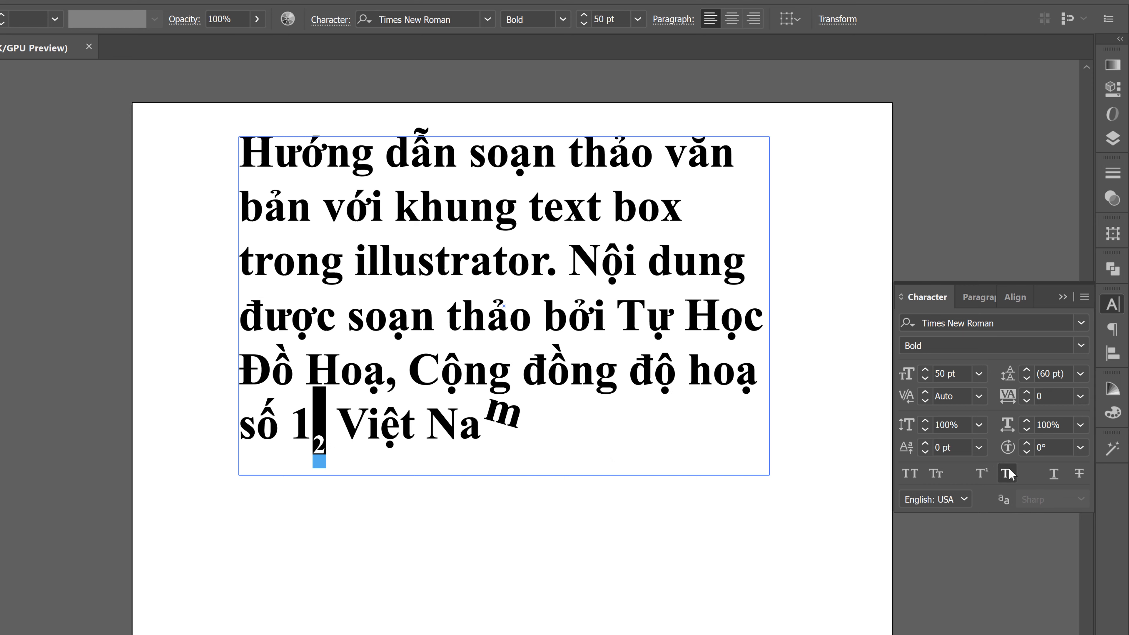
Remove the underline from the whole text box, then try strikethrough and remove it
key("Escape")
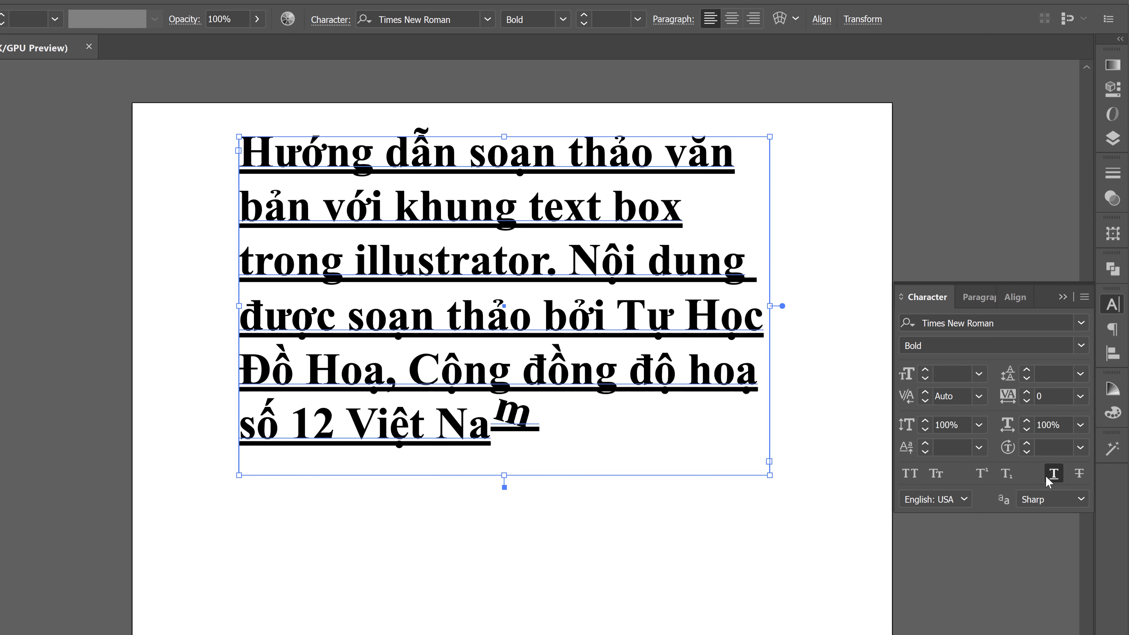
left_click(1083, 478)
left_click(1081, 476)
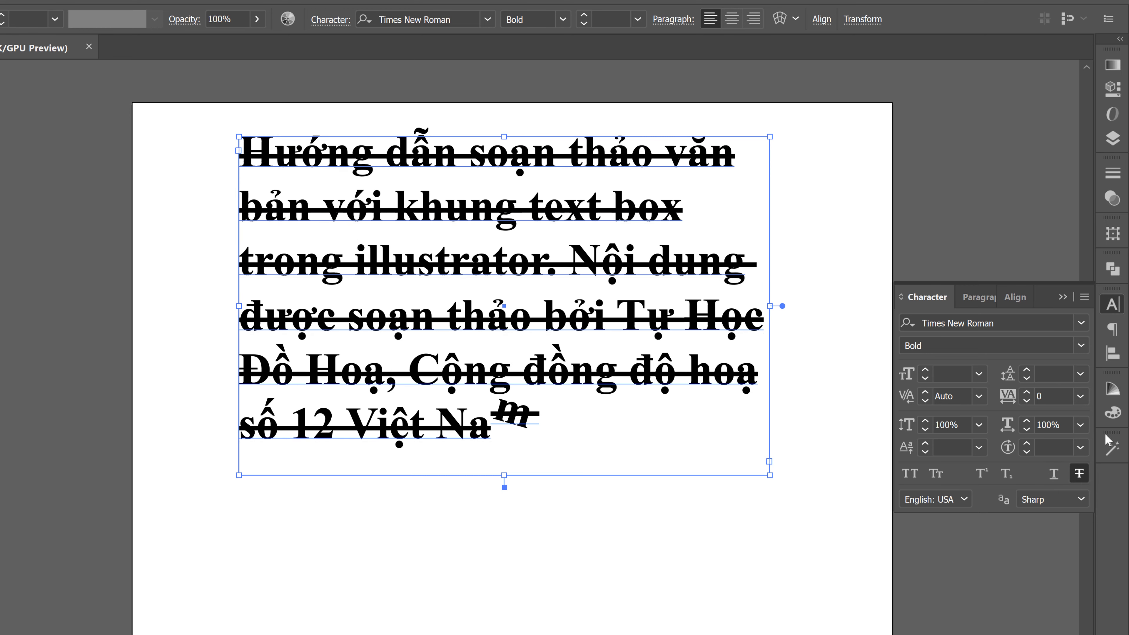
left_click(1080, 475)
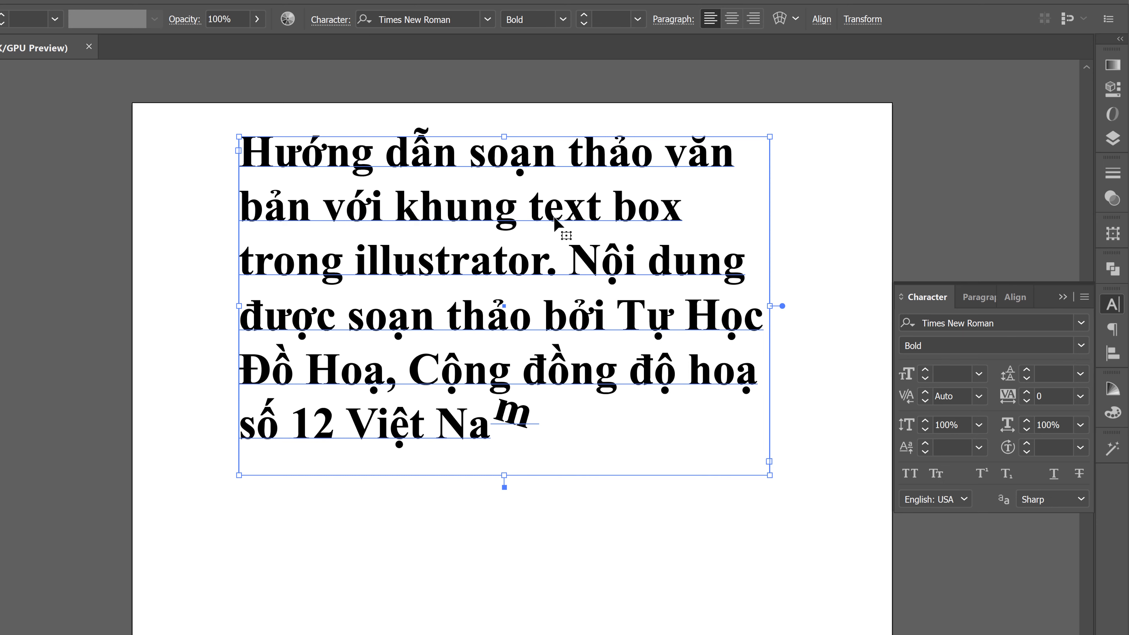
Try each justify option, ending with Justify with last line aligned left
left_click(972, 297)
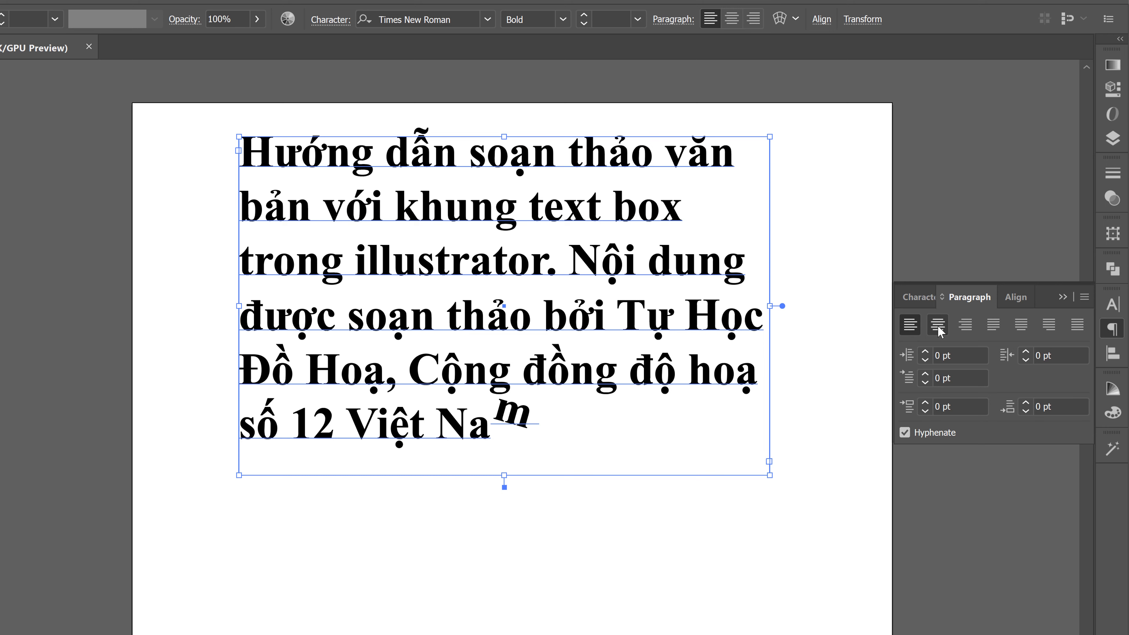
left_click(993, 326)
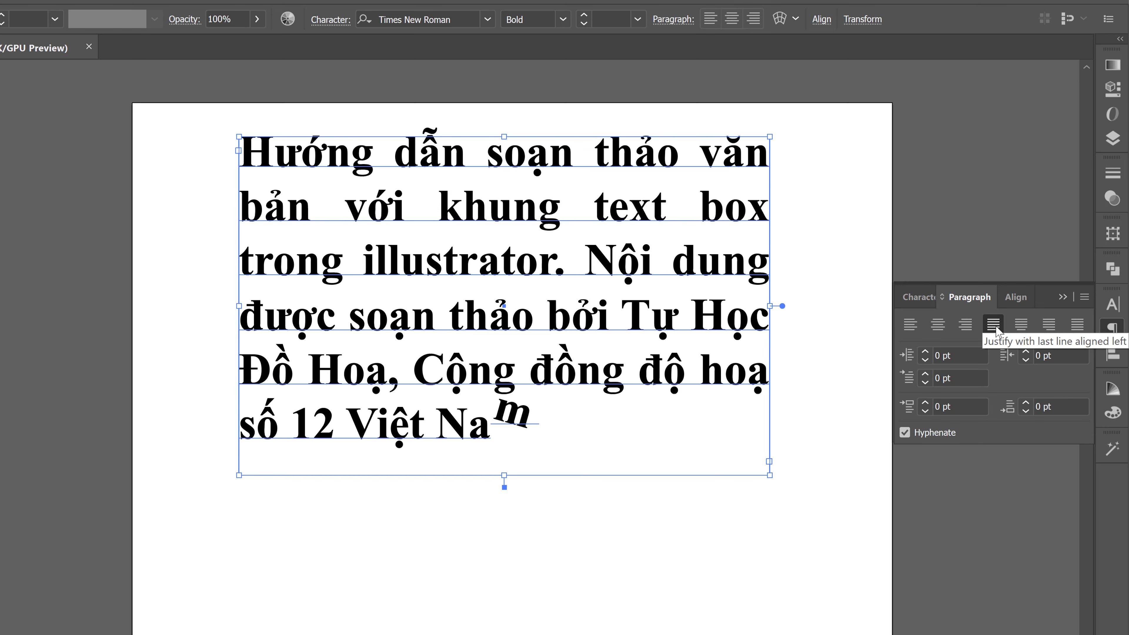
left_click(1021, 327)
left_click(1049, 327)
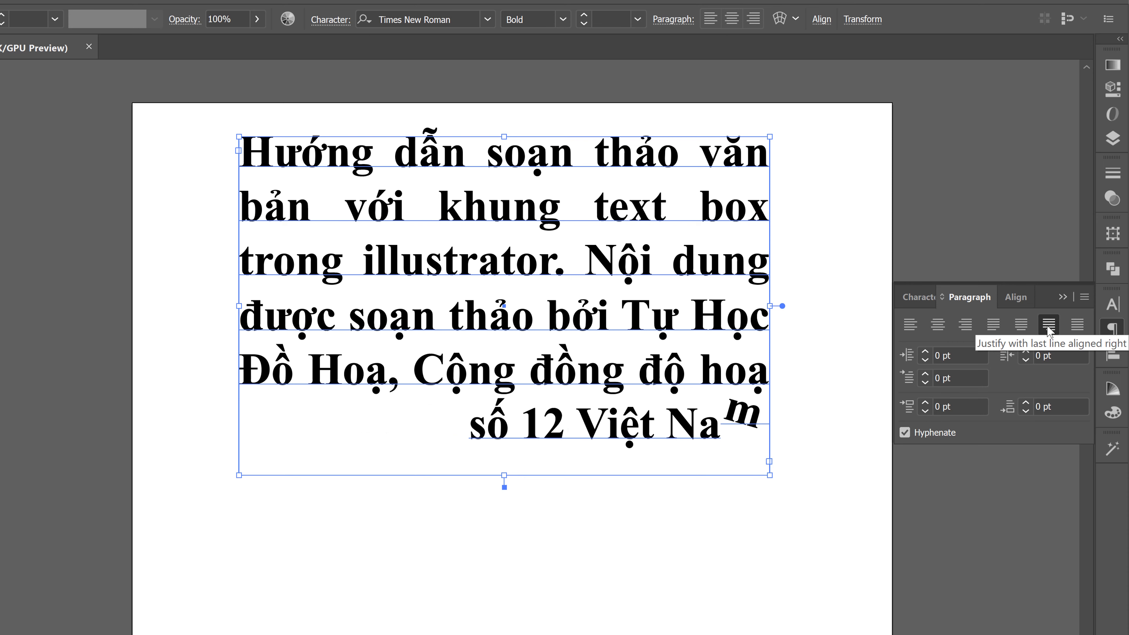
left_click(1071, 327)
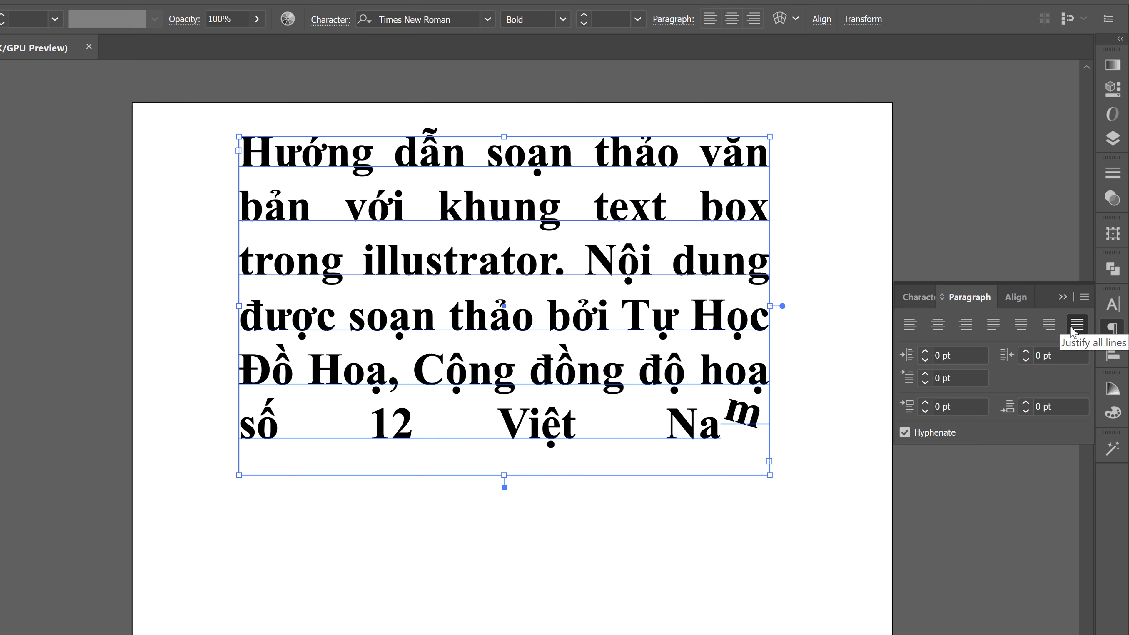
left_click(992, 324)
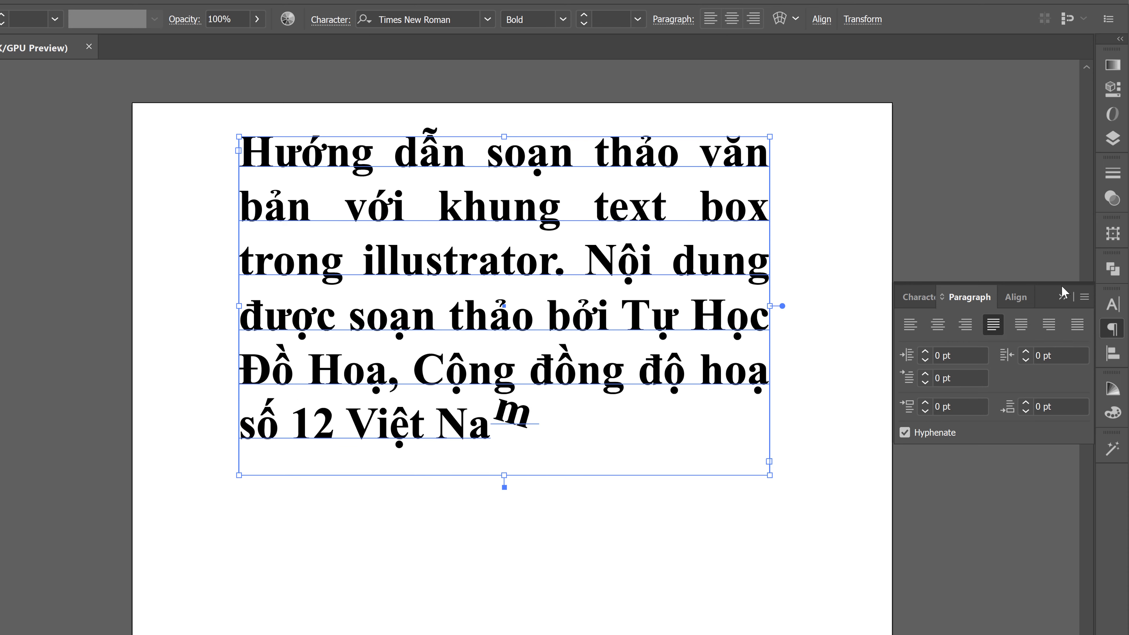
left_click(925, 352)
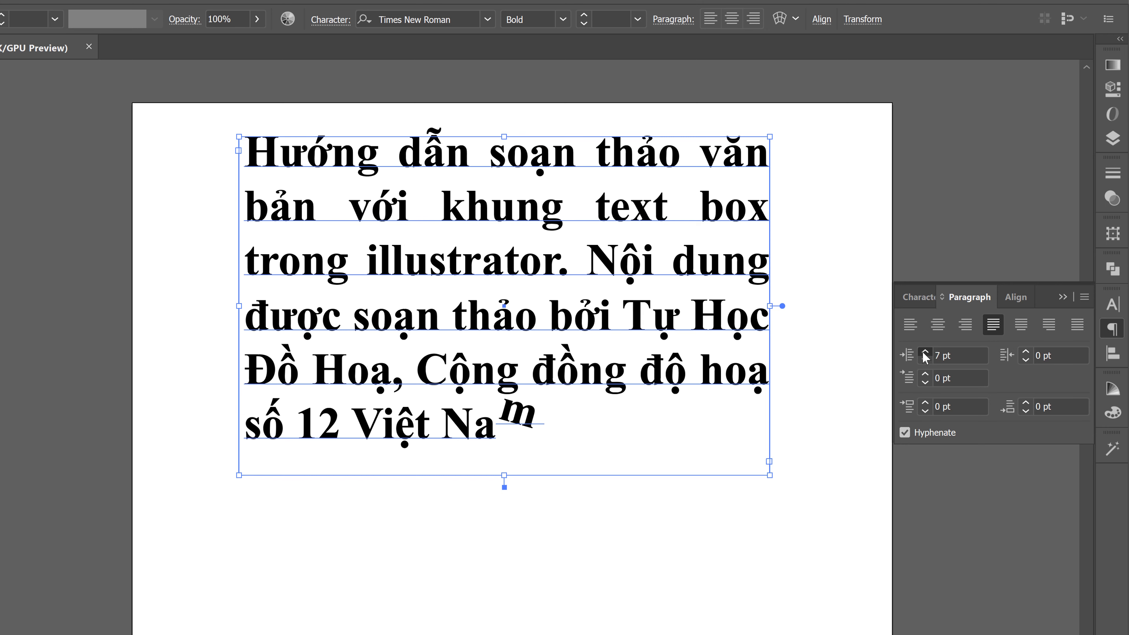
left_click(925, 352)
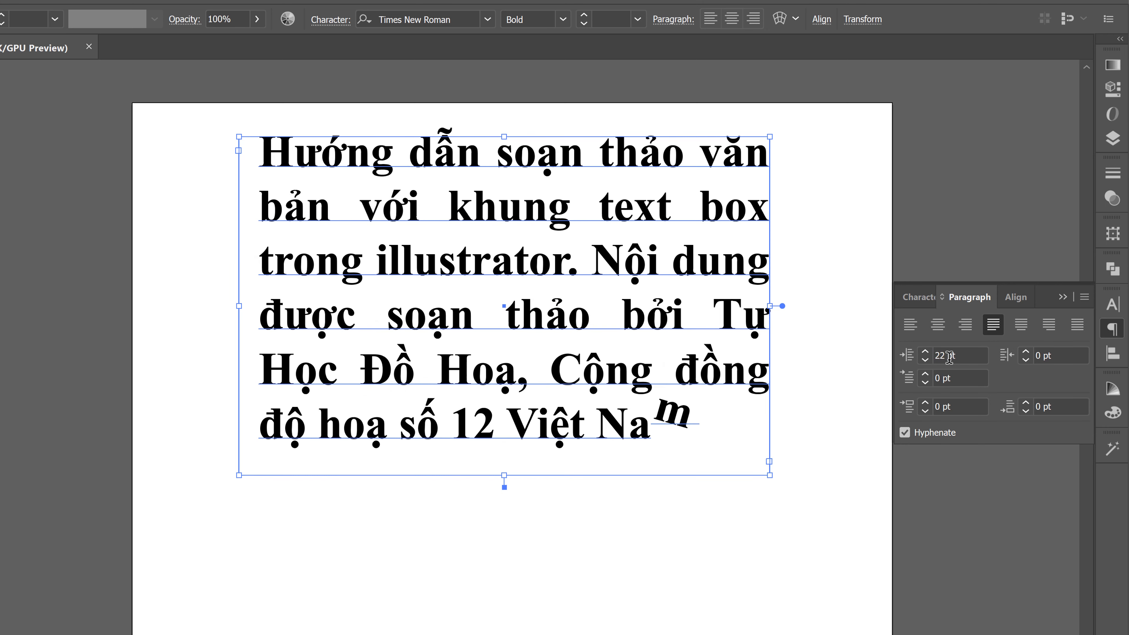
type("0")
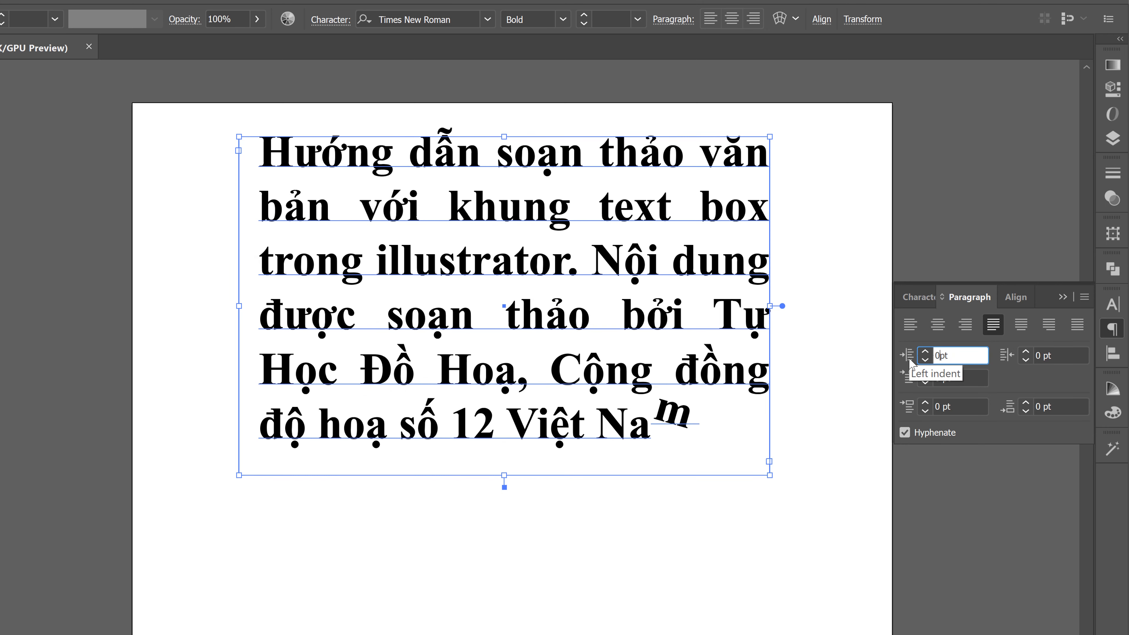
left_click(1026, 351)
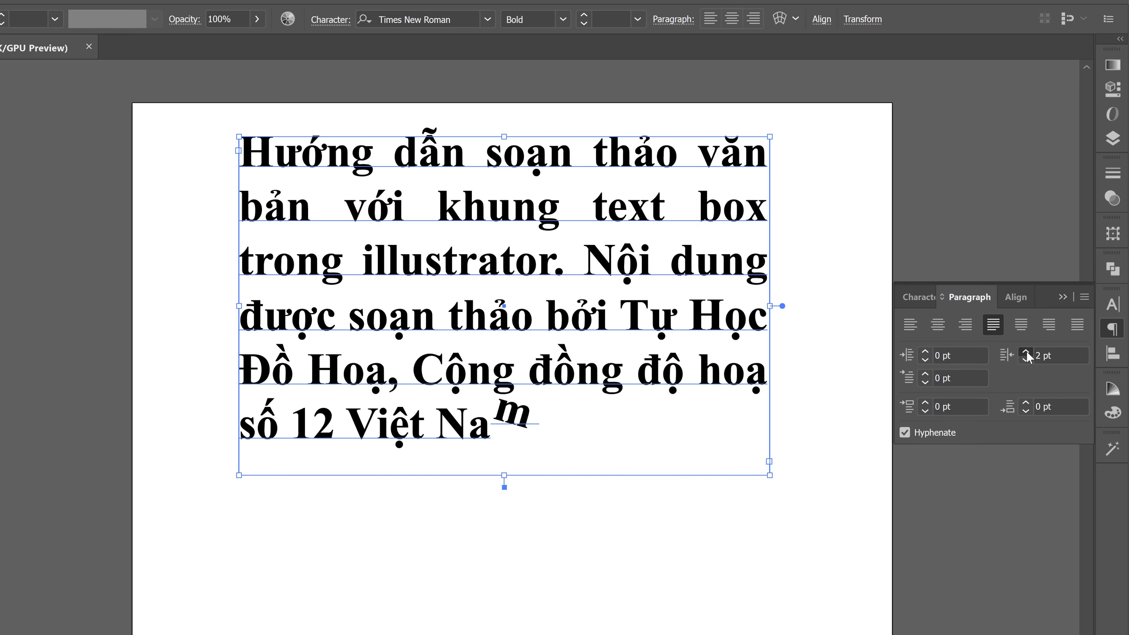
left_click(1025, 352)
left_click(1026, 351)
left_click(1025, 351)
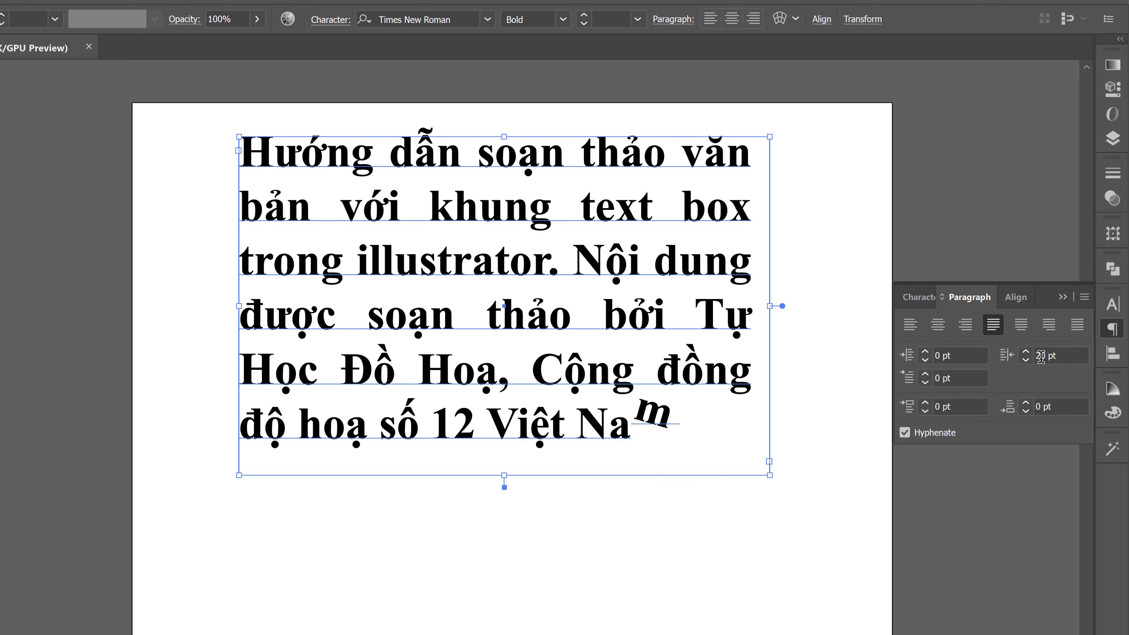
left_click(1019, 356)
type("0")
key("Return")
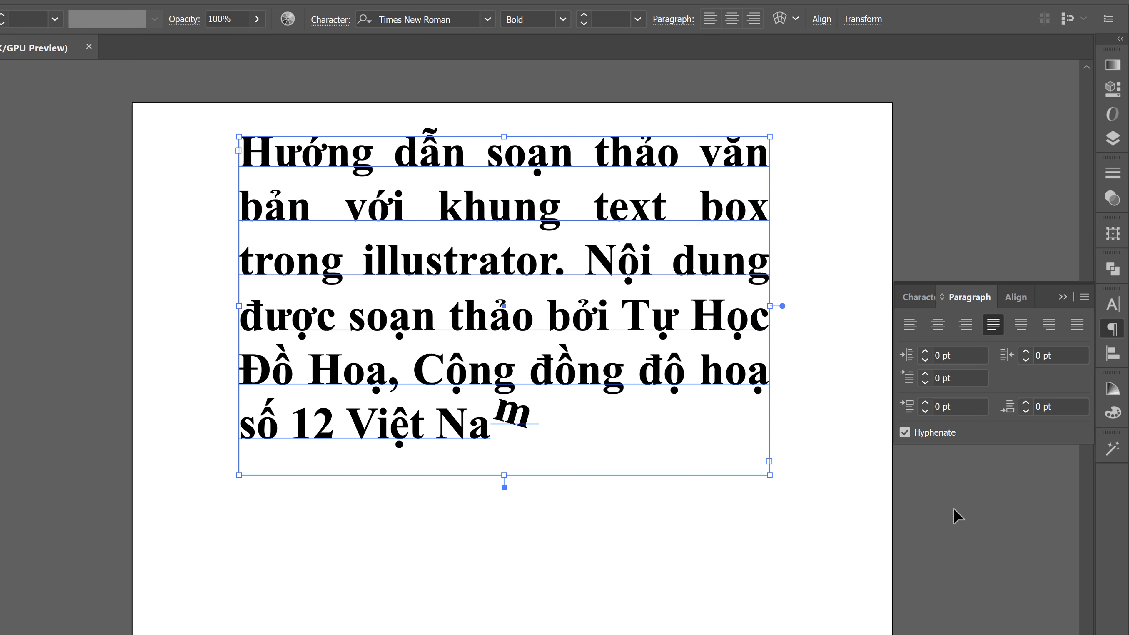
left_click(925, 374)
left_click_drag(925, 375, 925, 375)
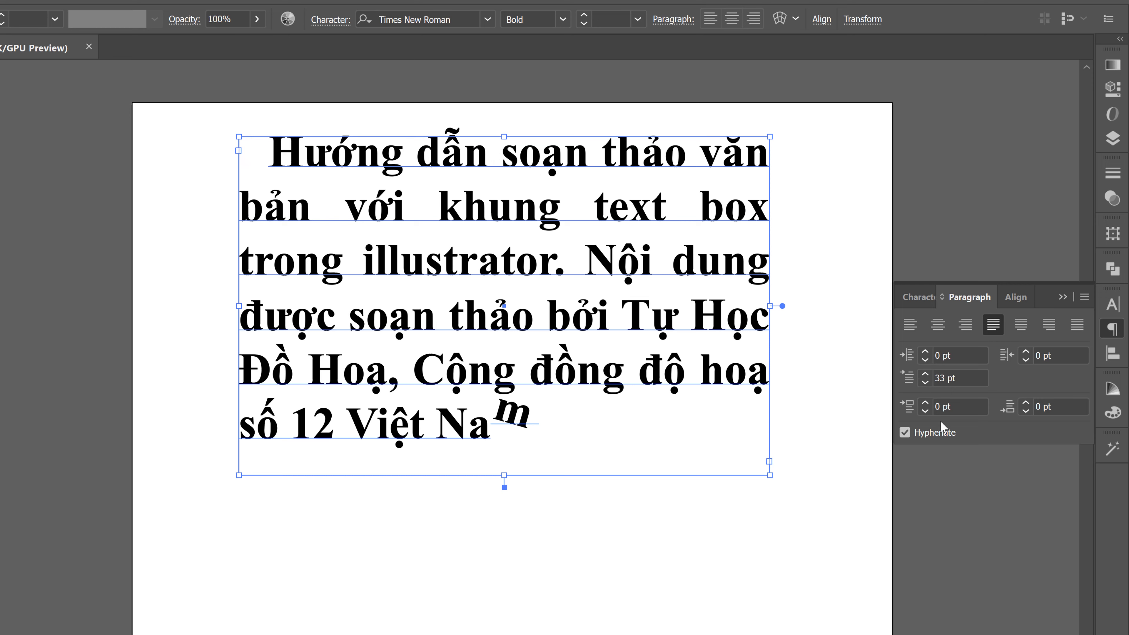
Set 5 pt space before paragraph and break the text into a new paragraph at 'Nội dung'
left_click(925, 403)
left_click(924, 402)
double_click(594, 251)
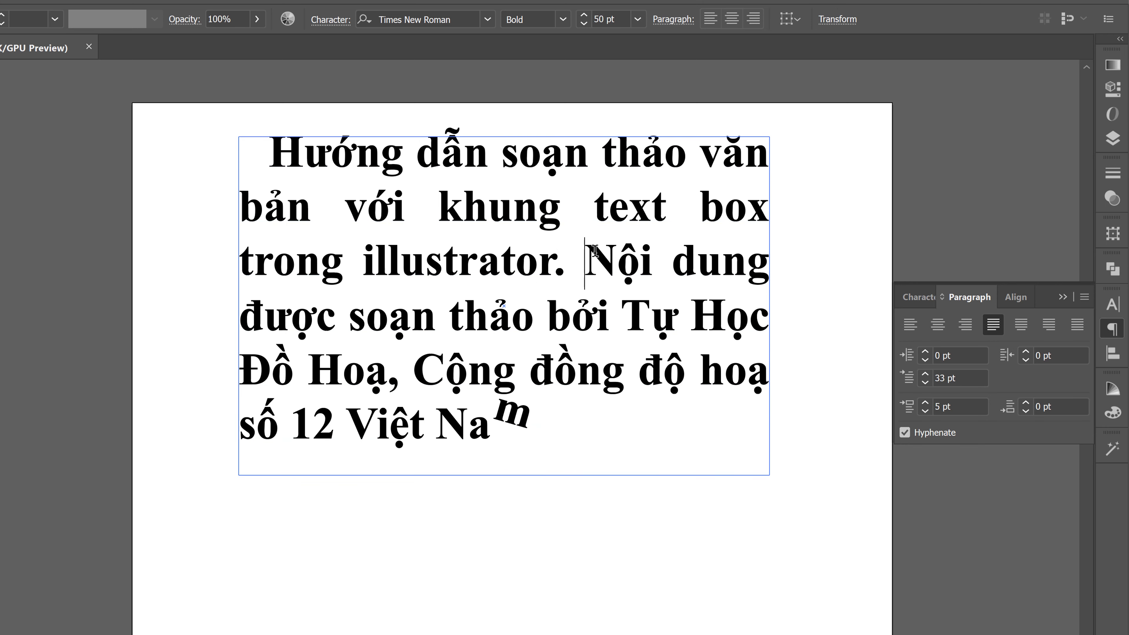
key("Return")
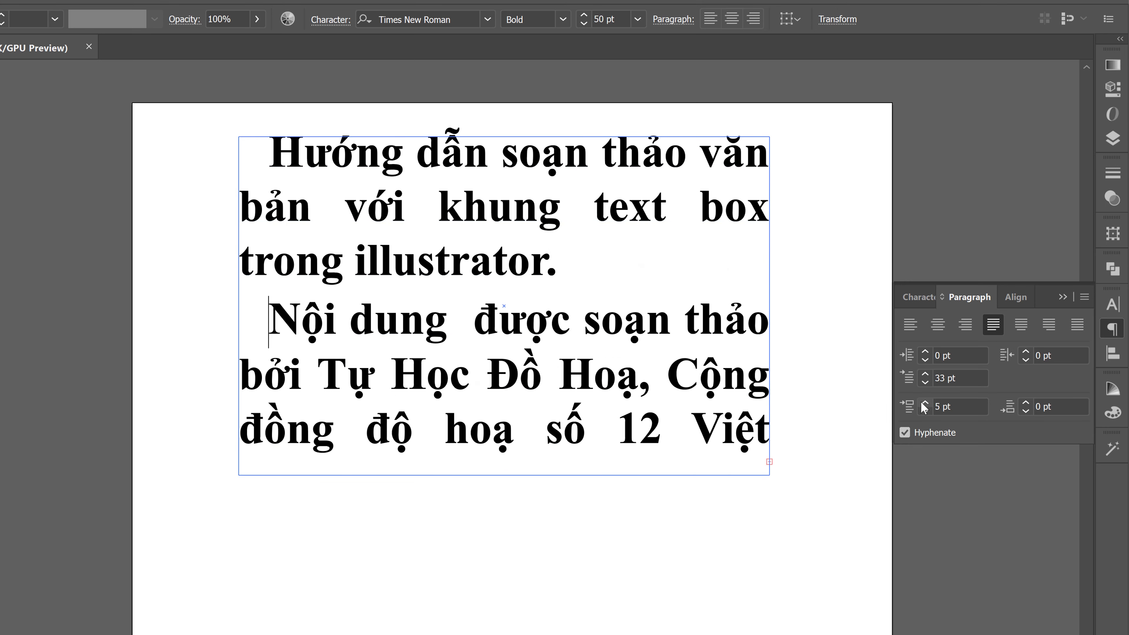
left_click(924, 402)
left_click(925, 402)
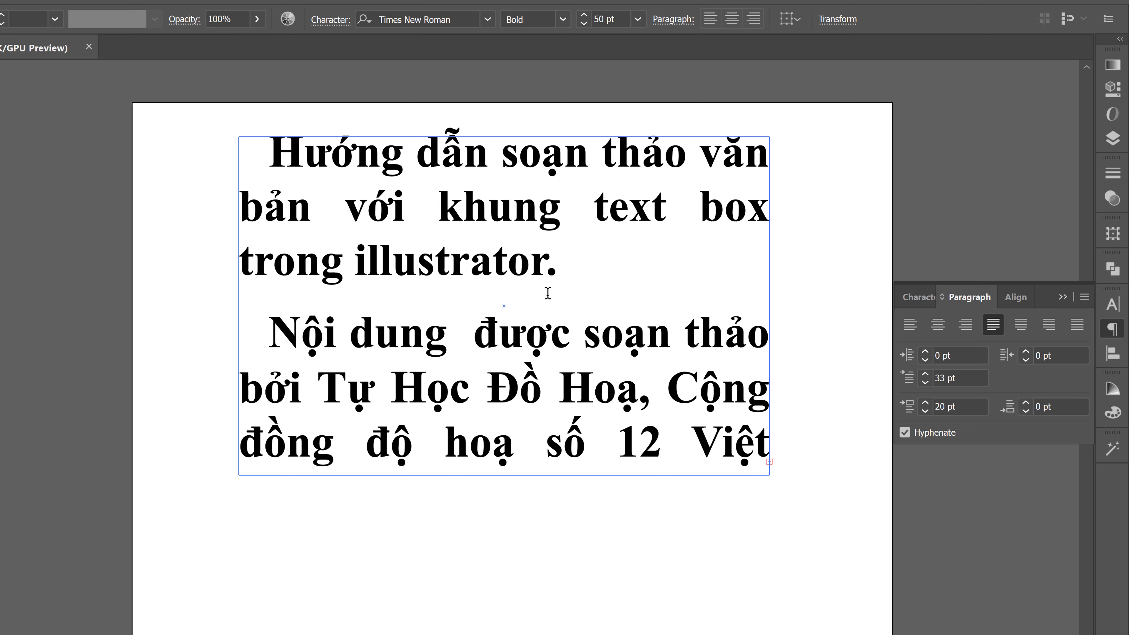
Give the first paragraph 8 pt space after
left_click_drag(560, 266, 529, 256)
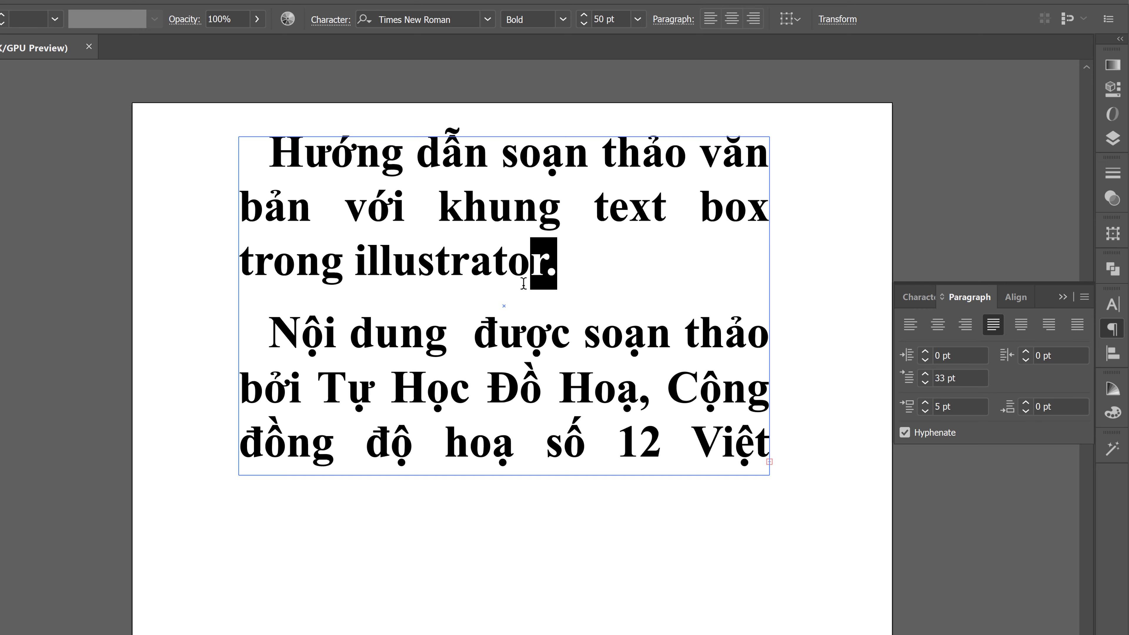
left_click(1036, 406)
key("Up")
key("Up")
key("Up")
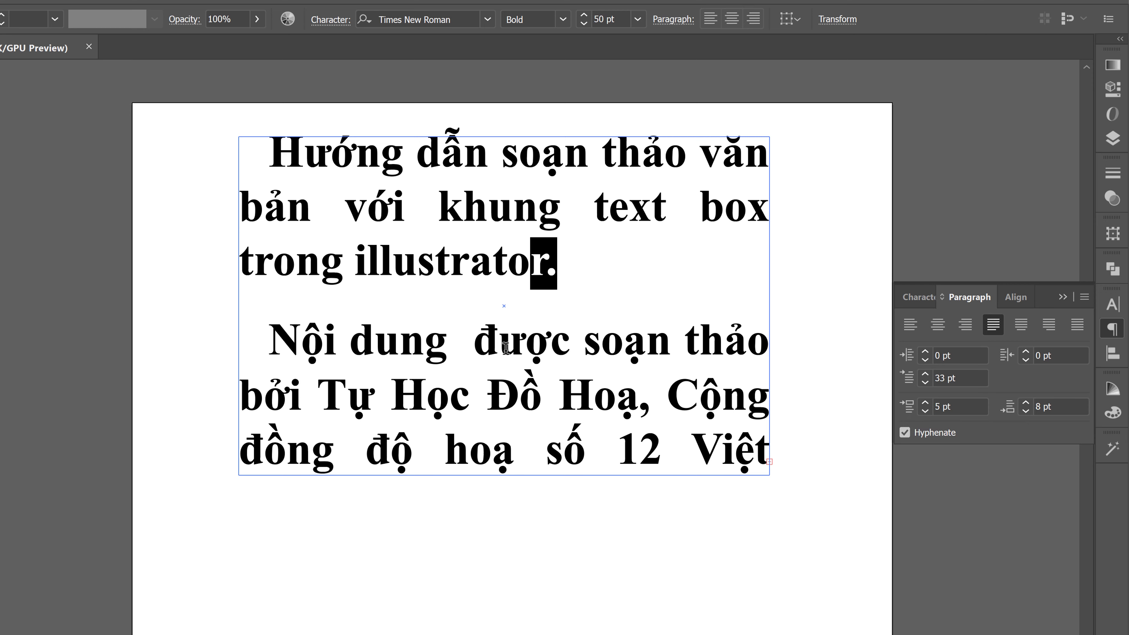
left_click(473, 209)
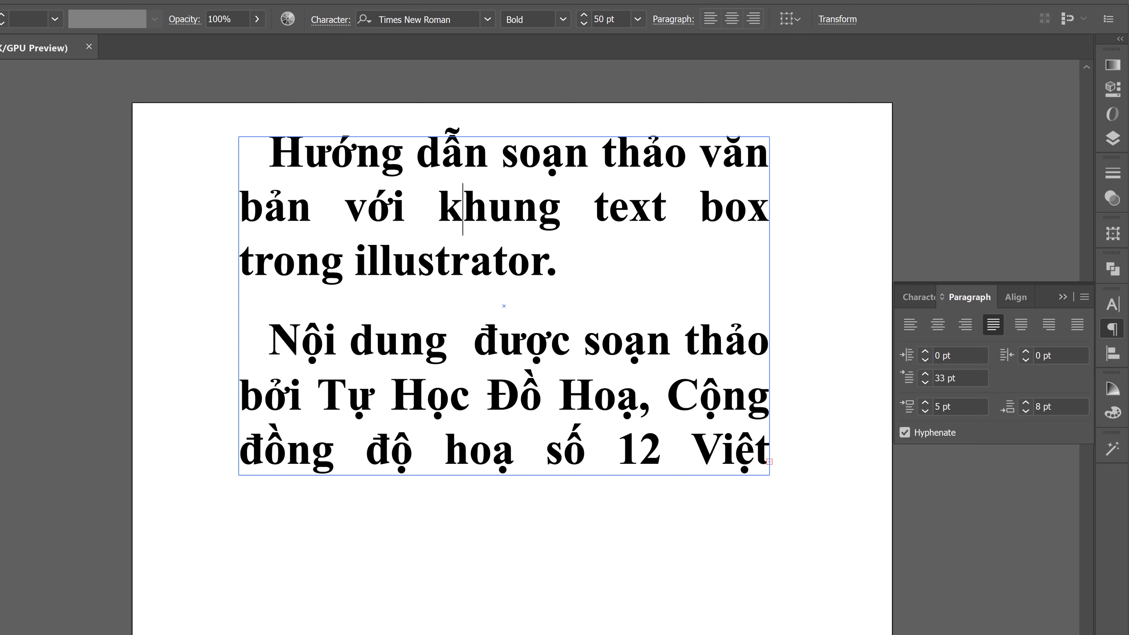
Select the green heading and Lorem ipsum text frames with Ctrl+A and delete them
key("Escape")
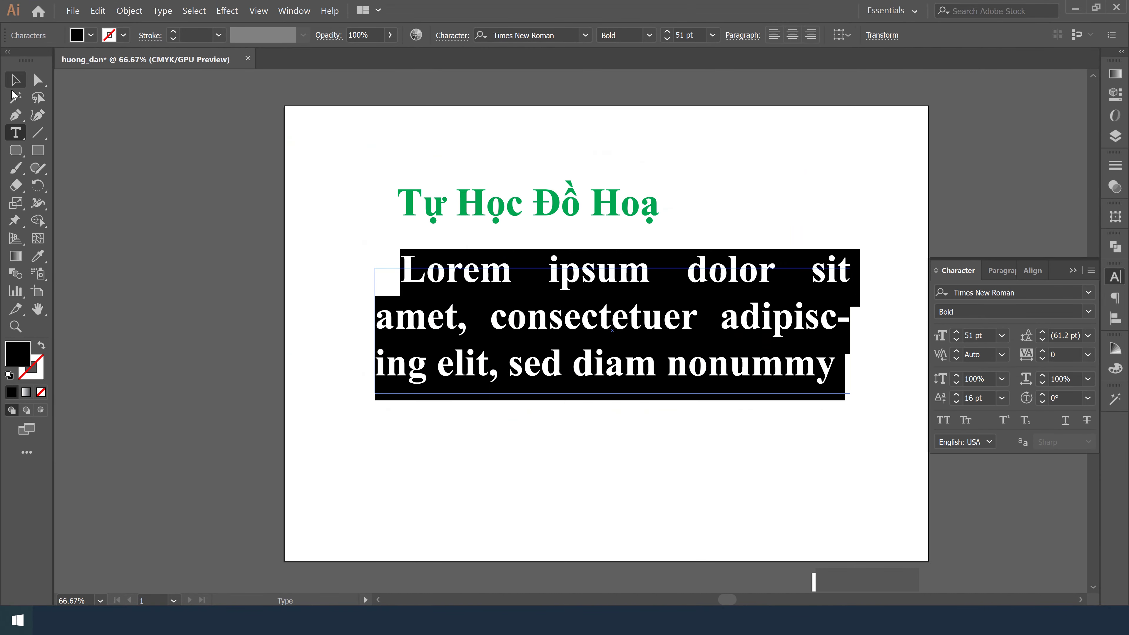
key("Escape")
key("ctrl+a")
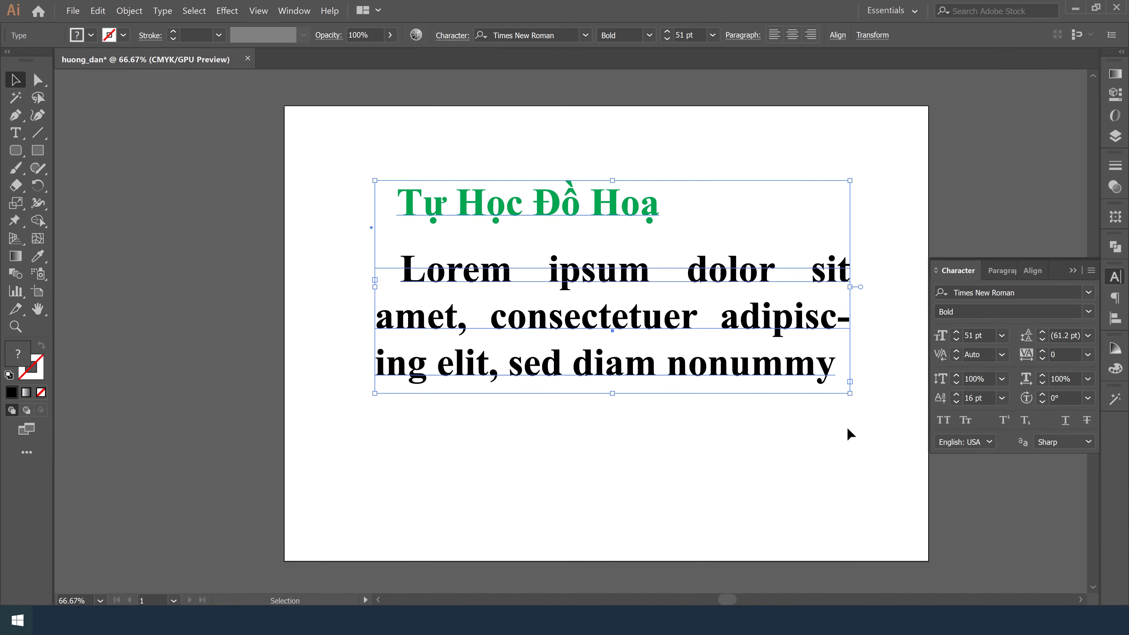
key("Delete")
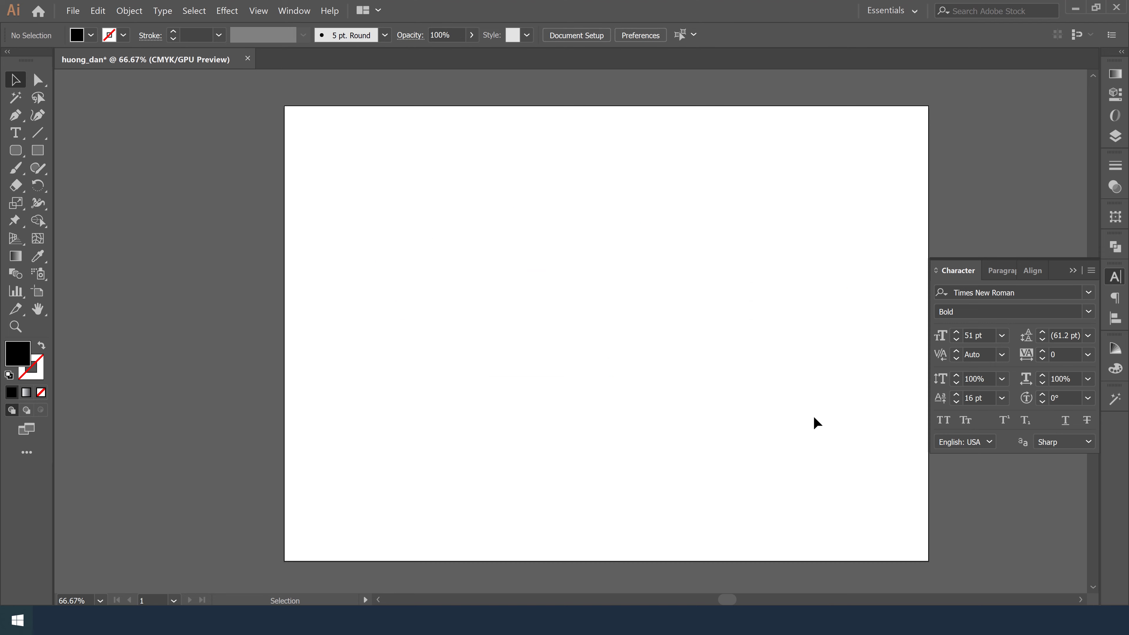